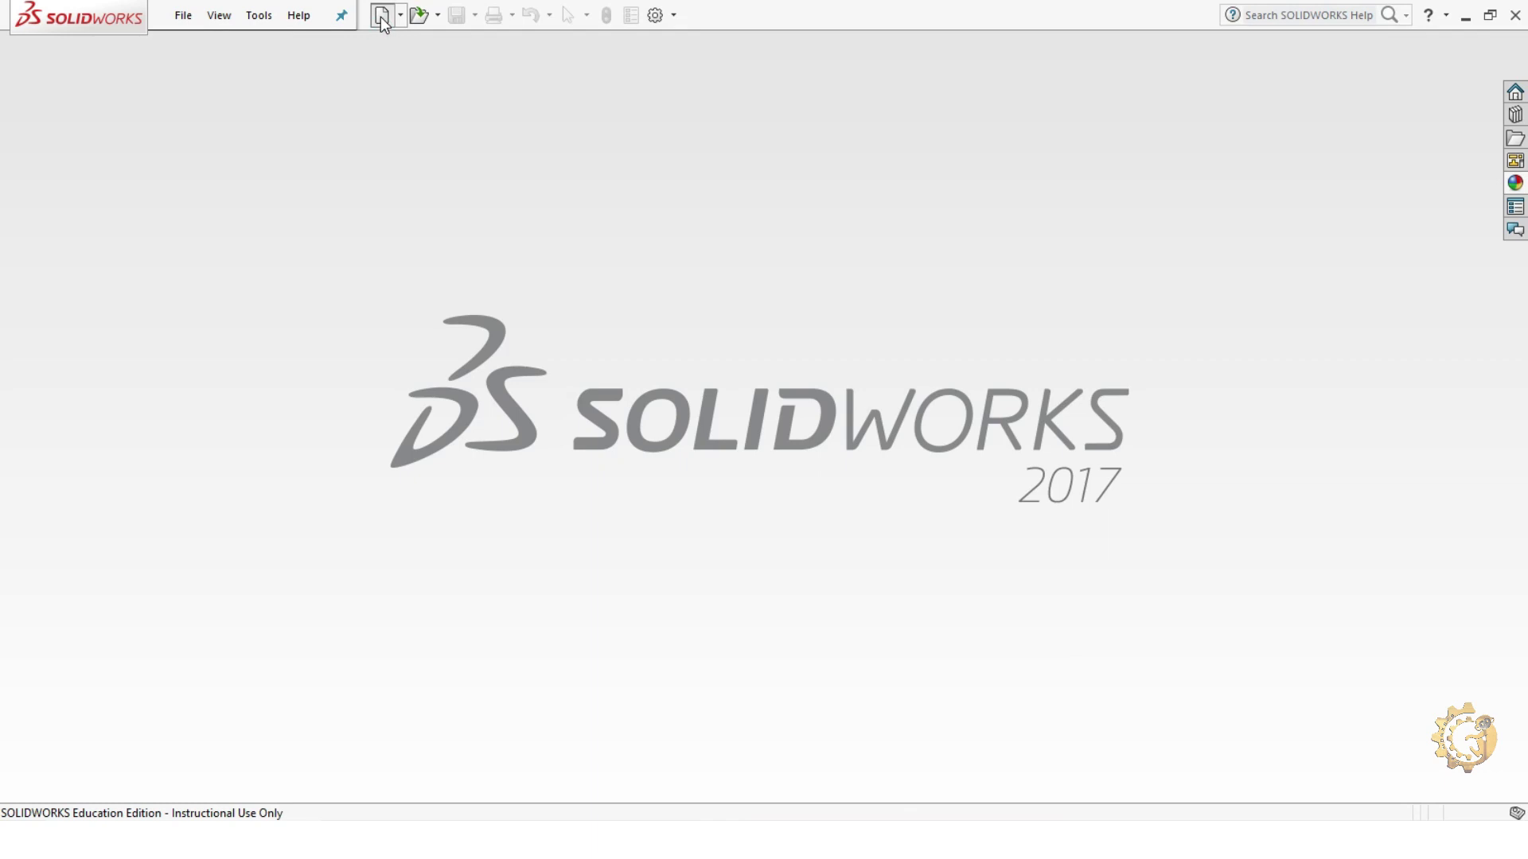
- Create a new part and start Sketch1 on the Front Plane, then hide the reference planes
left_click(381, 15)
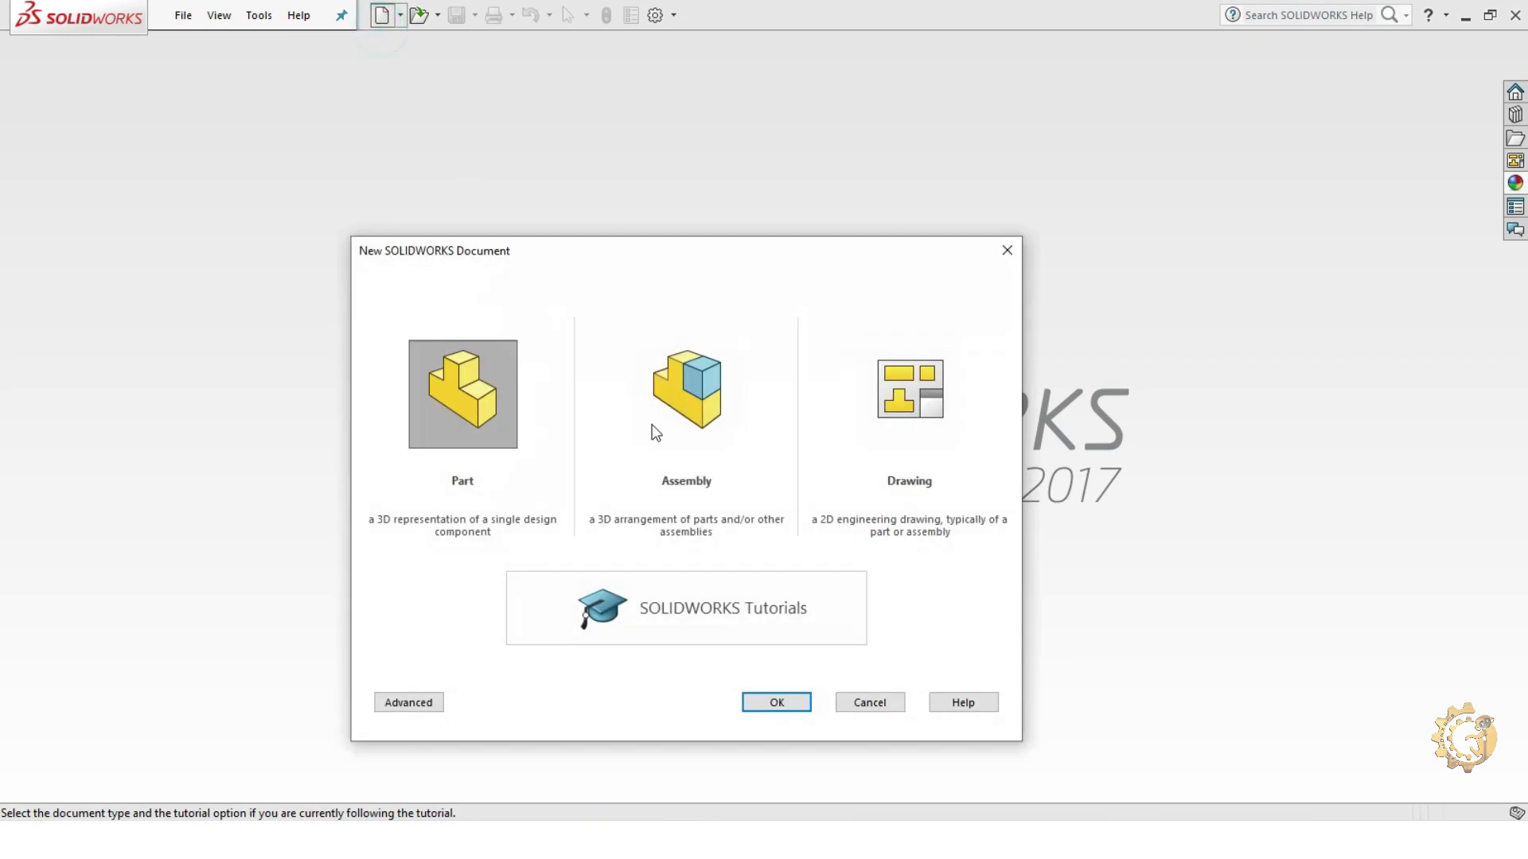
left_click(785, 702)
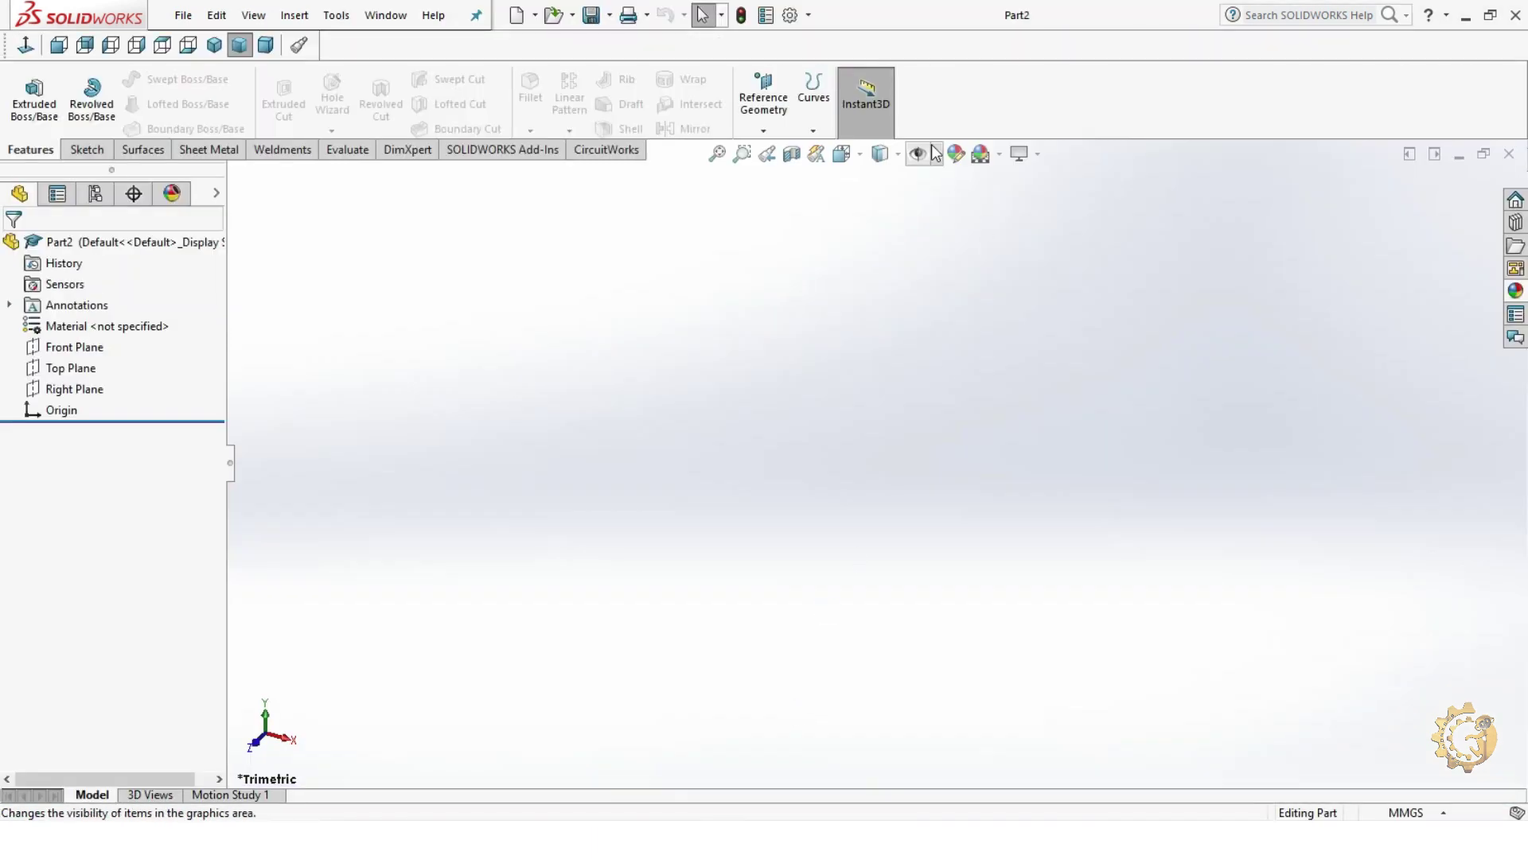
left_click(939, 158)
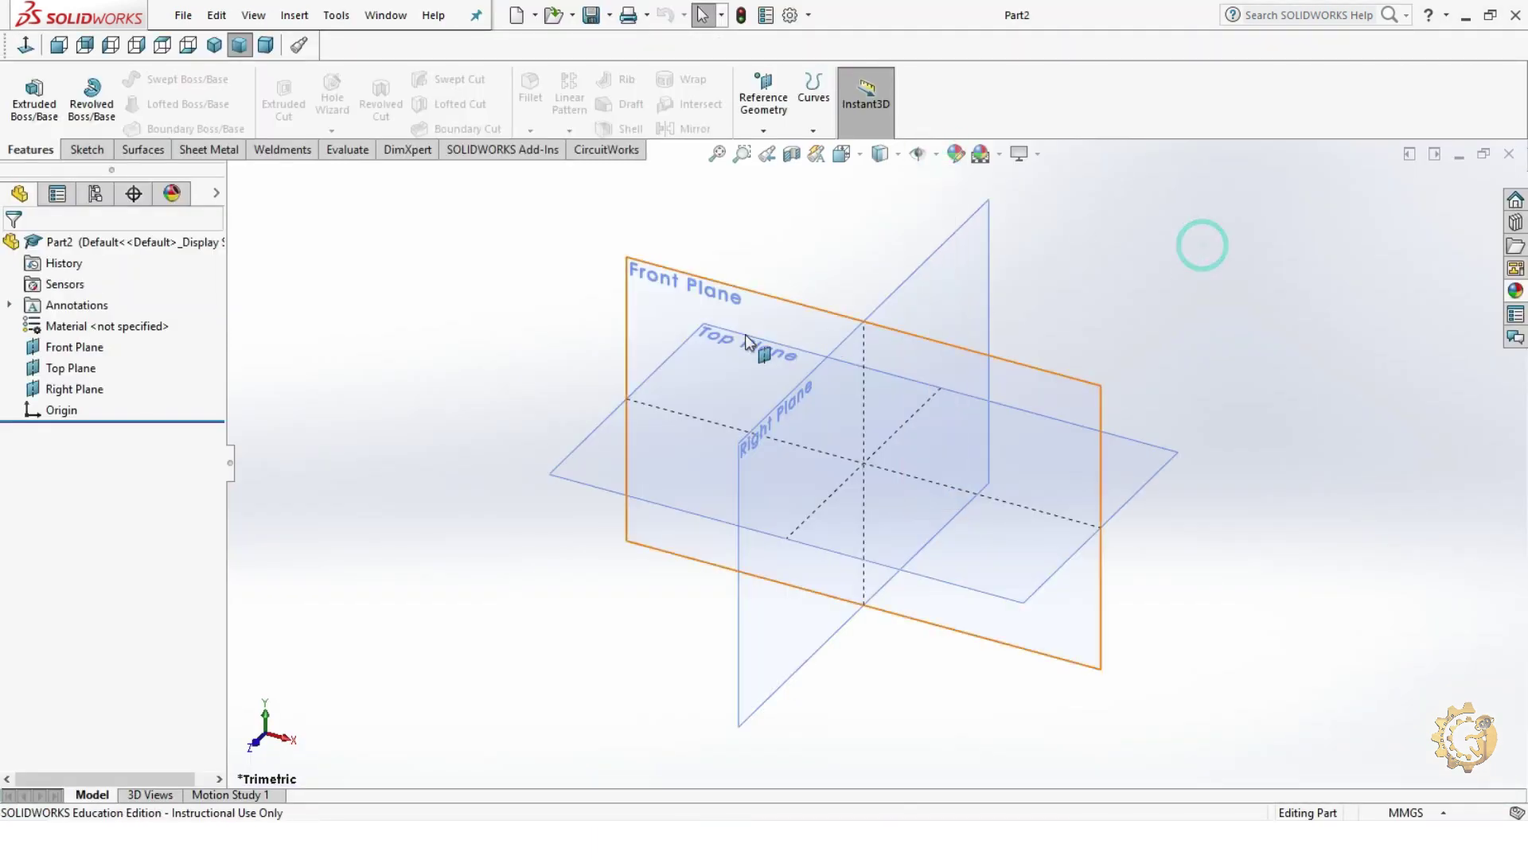
left_click(744, 294)
left_click(88, 151)
left_click(26, 92)
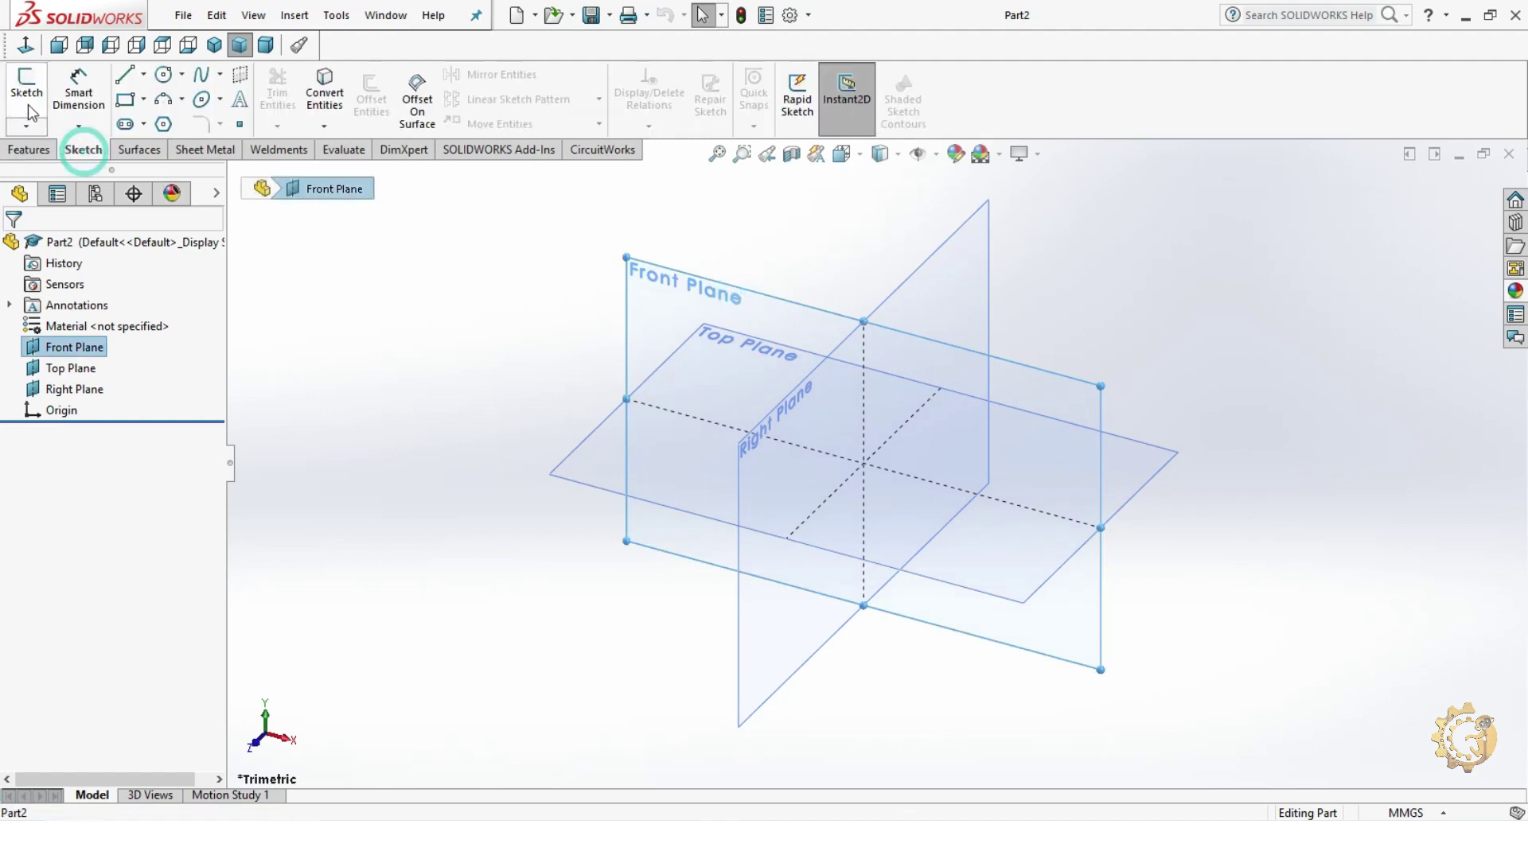
left_click(918, 154)
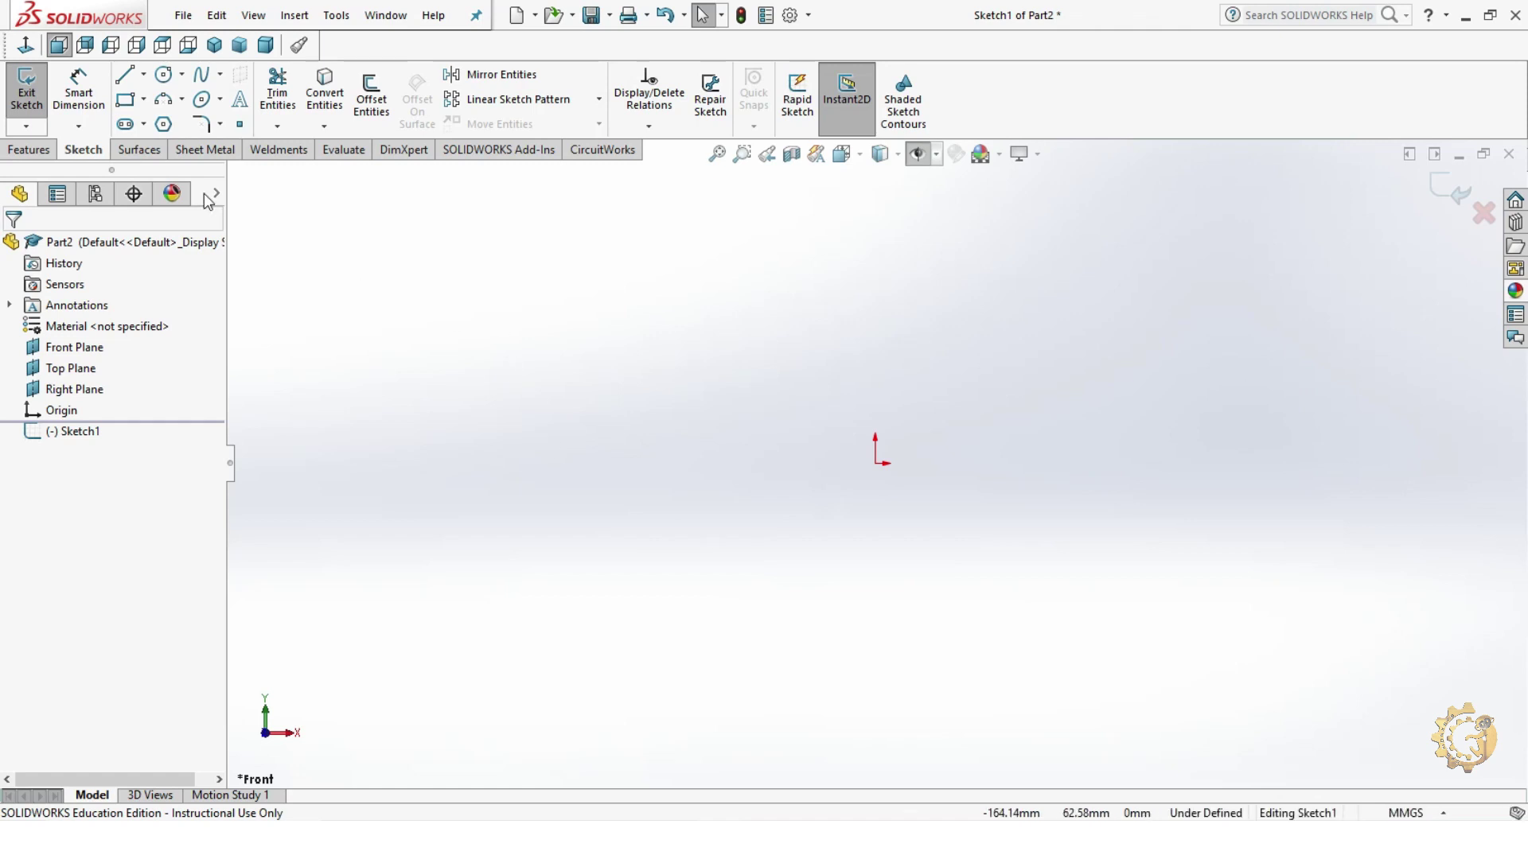
left_click(165, 79)
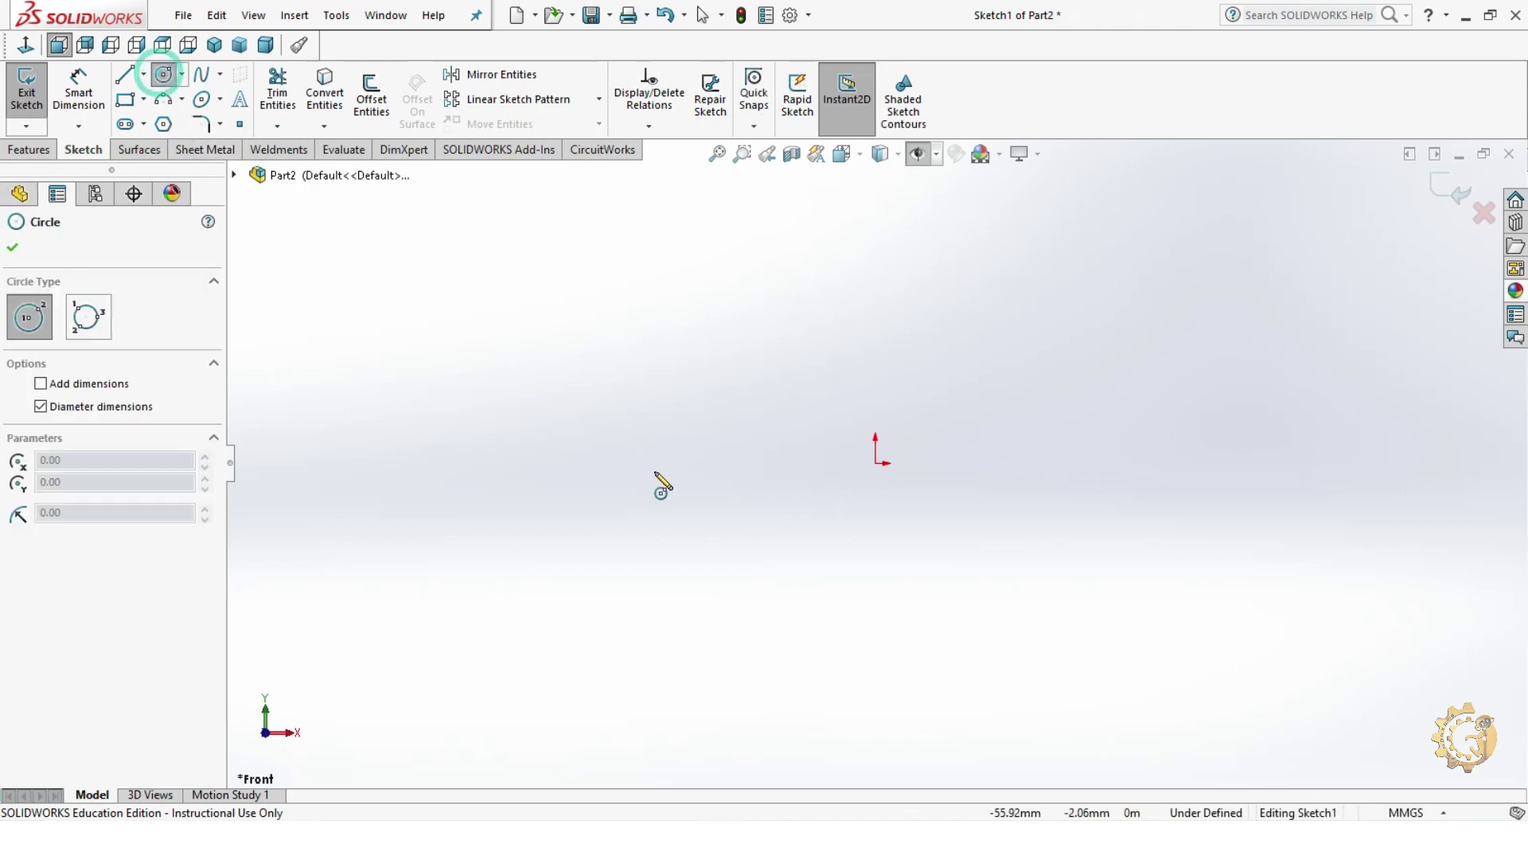
- Sketch two circles, one on each side of the origin
left_click(694, 463)
left_click(718, 492)
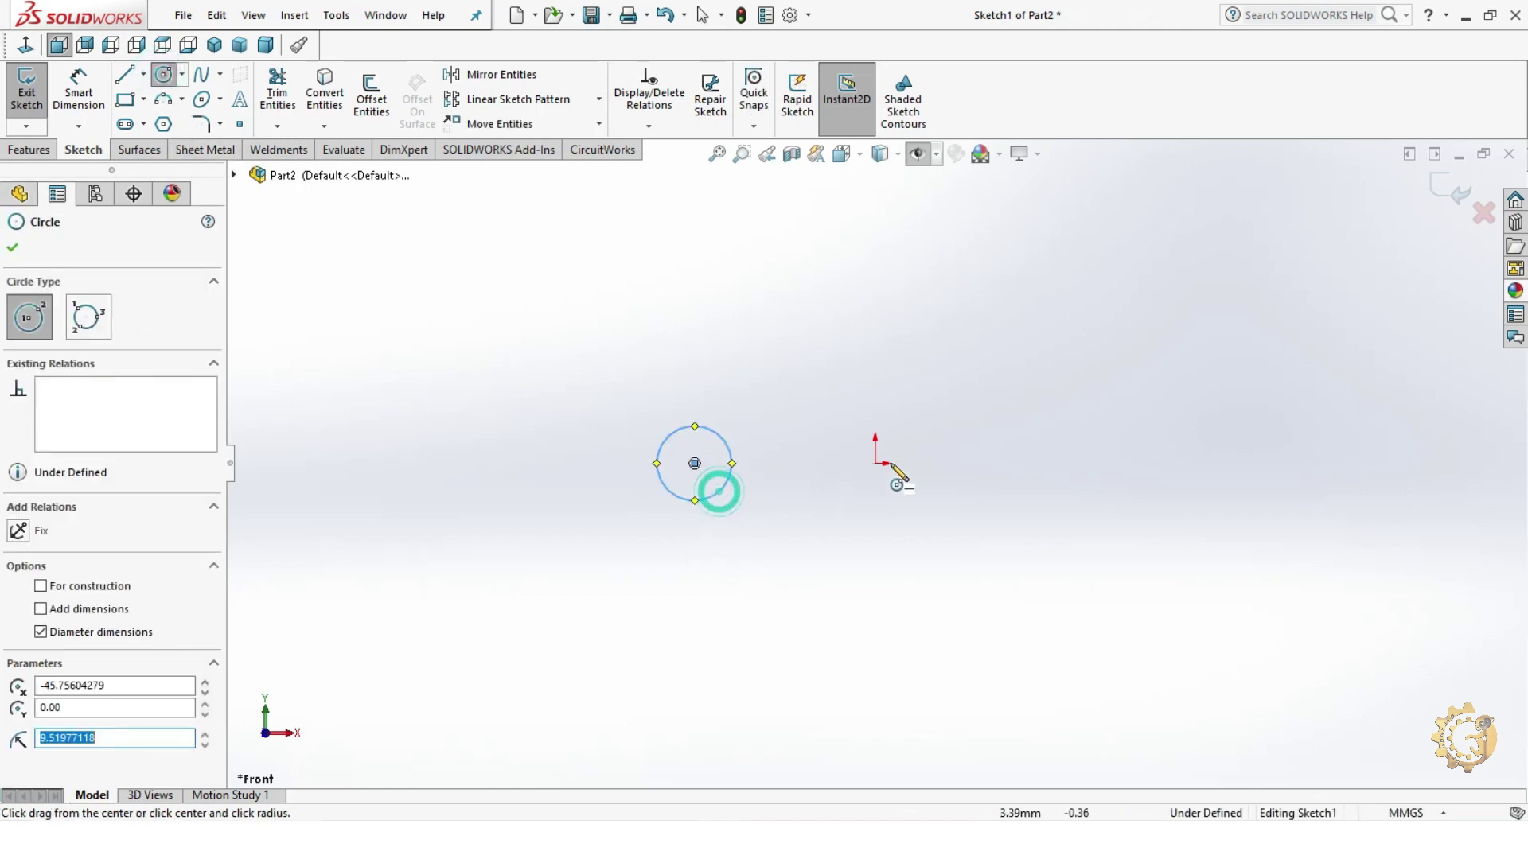
left_click(1041, 464)
left_click(1052, 510)
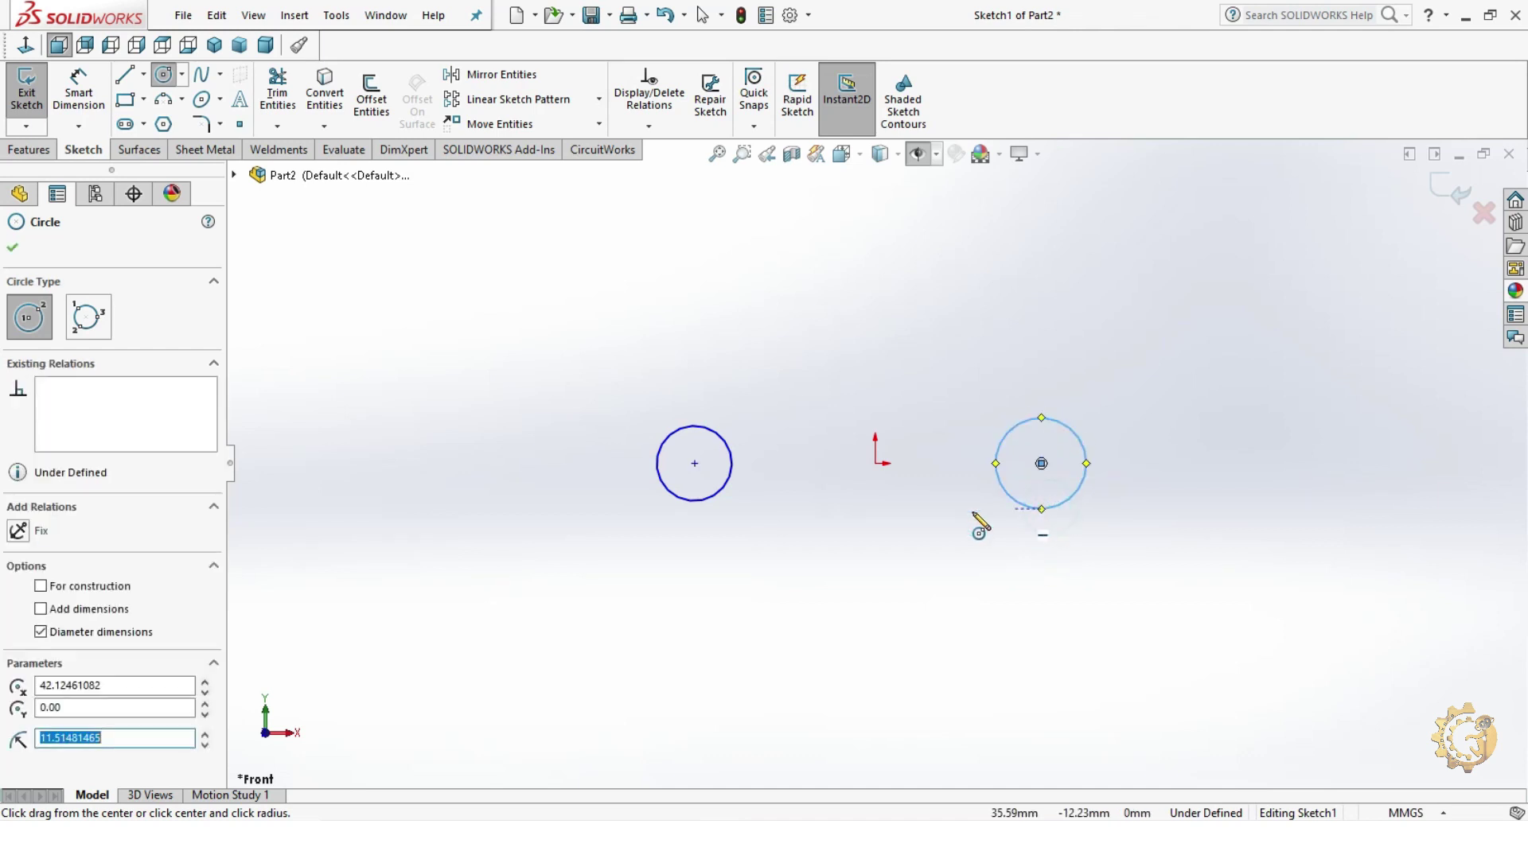
key("Escape")
- Add a vertical centerline up from the origin and make the circles symmetric about it
left_click(144, 75)
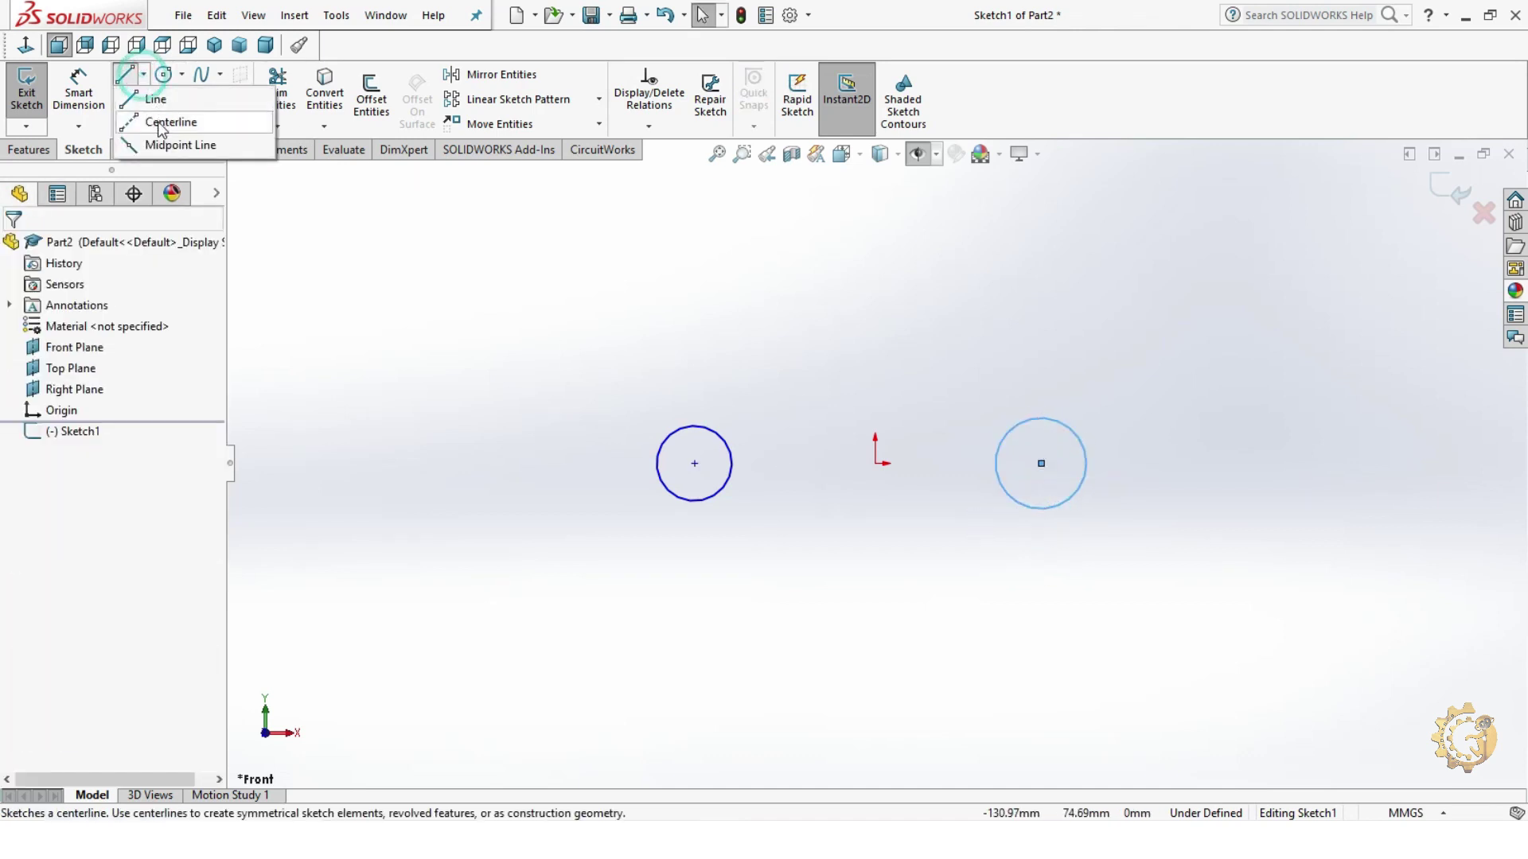
left_click(163, 123)
left_click_drag(875, 463, 875, 340)
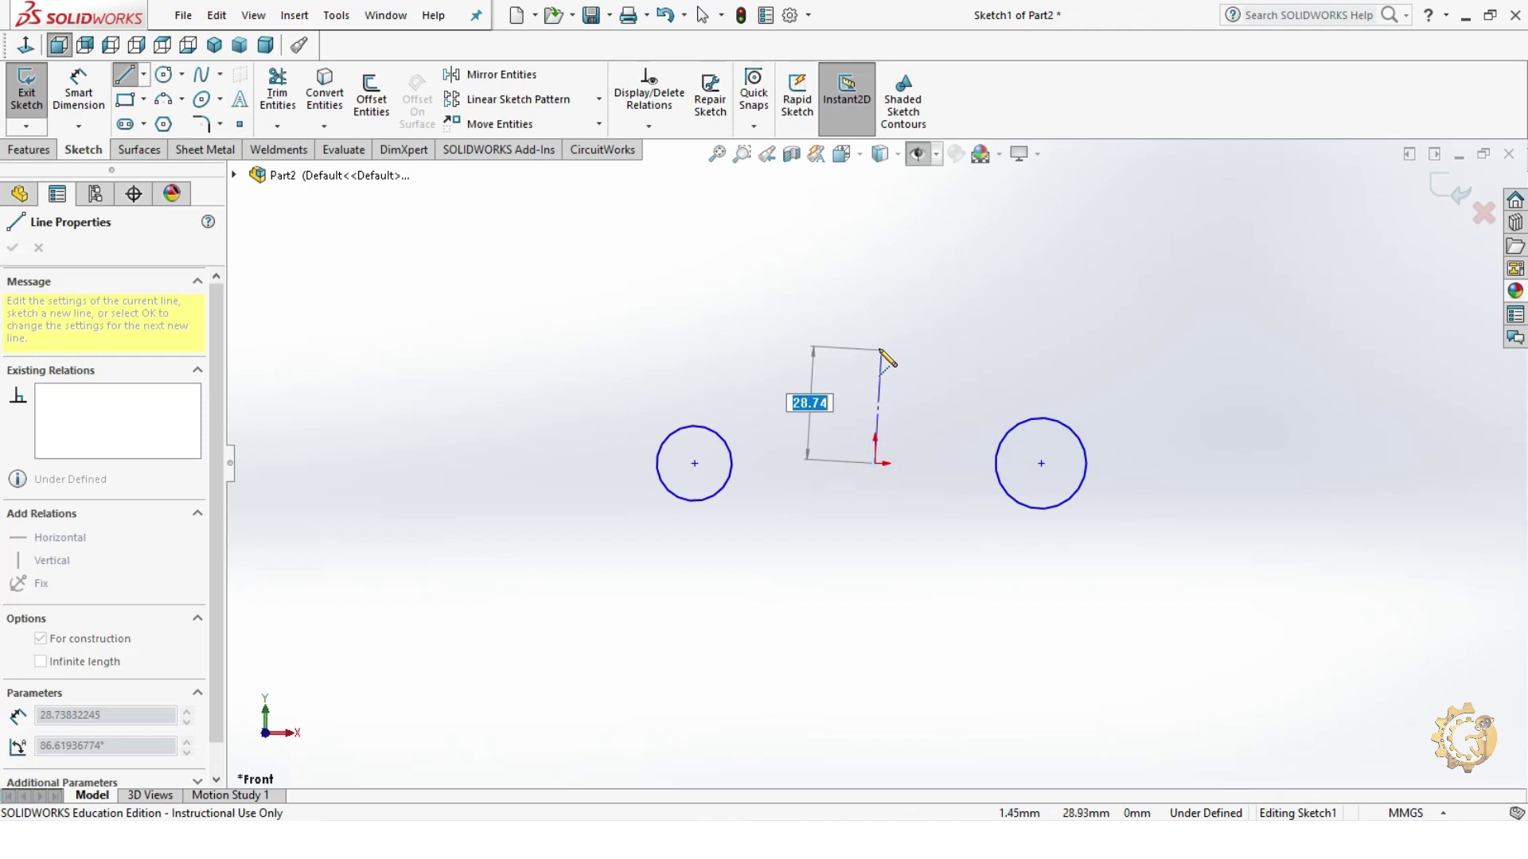
key("Escape")
left_click(730, 477)
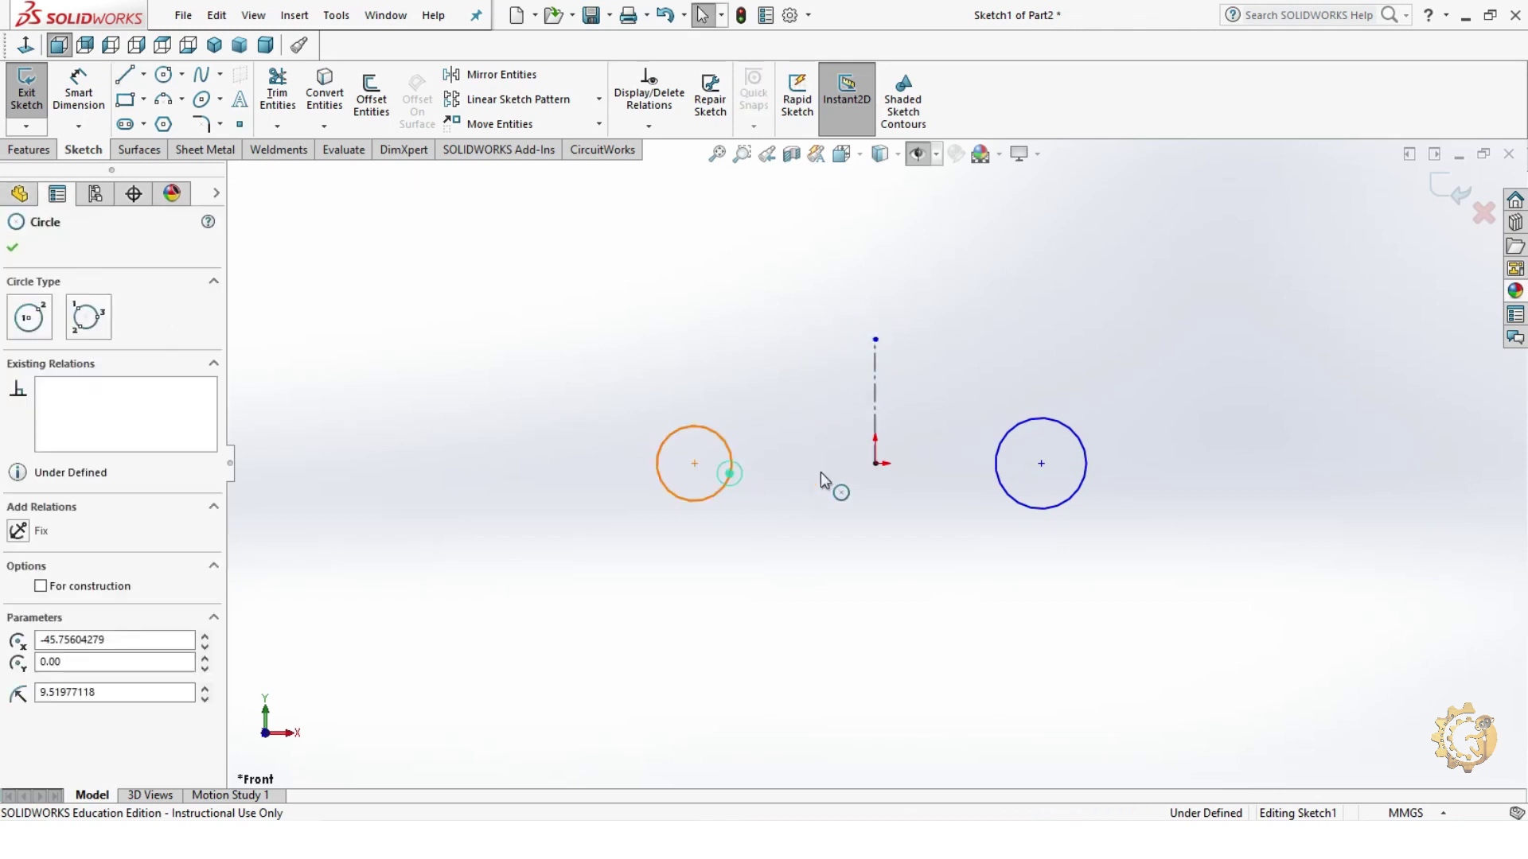
left_click(966, 454, "ctrl")
left_click(877, 406, "ctrl")
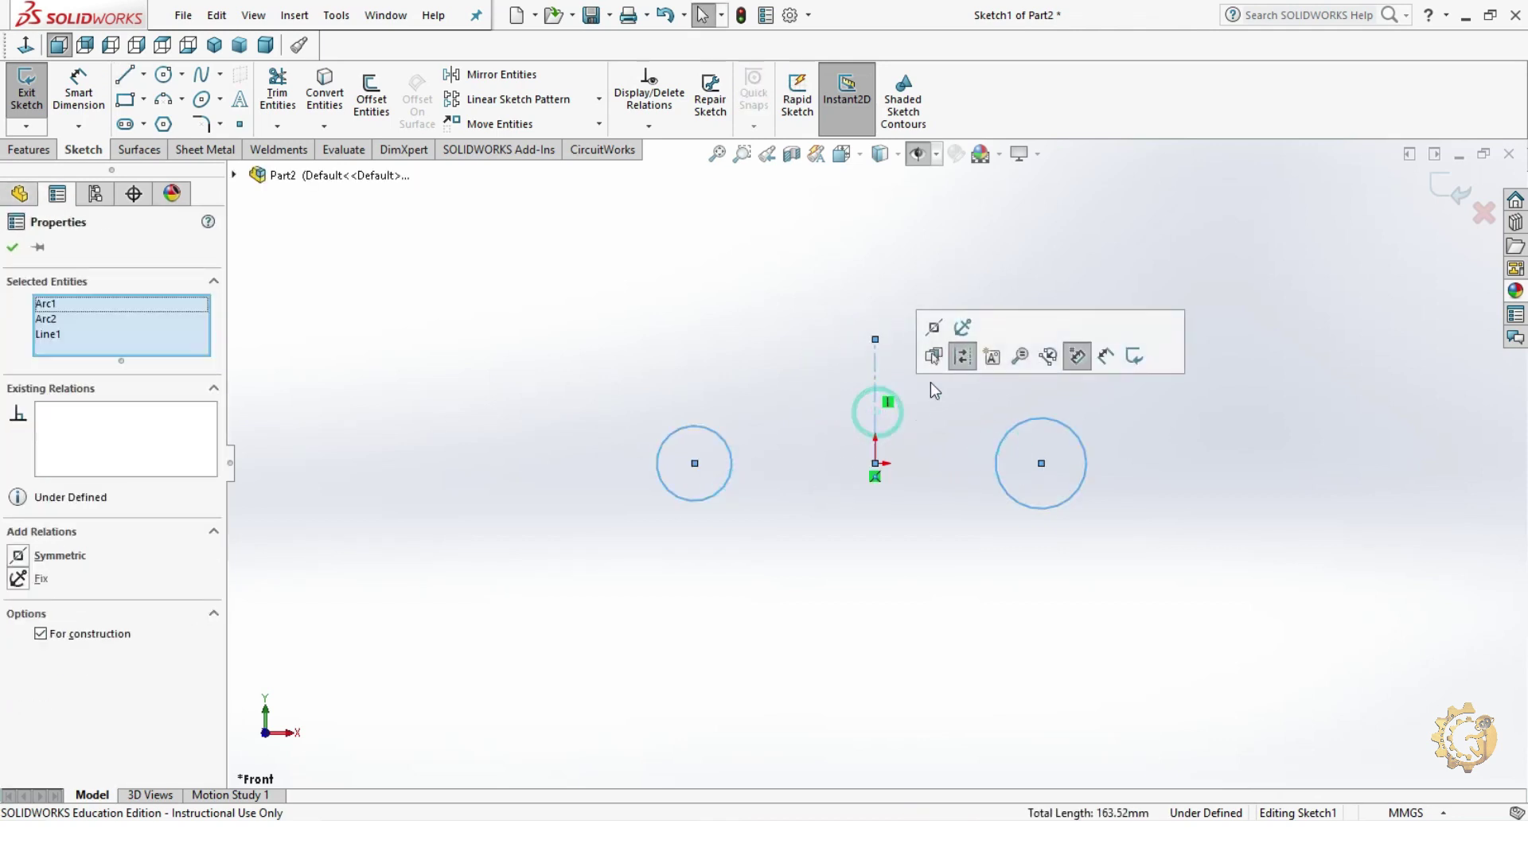
left_click(934, 328)
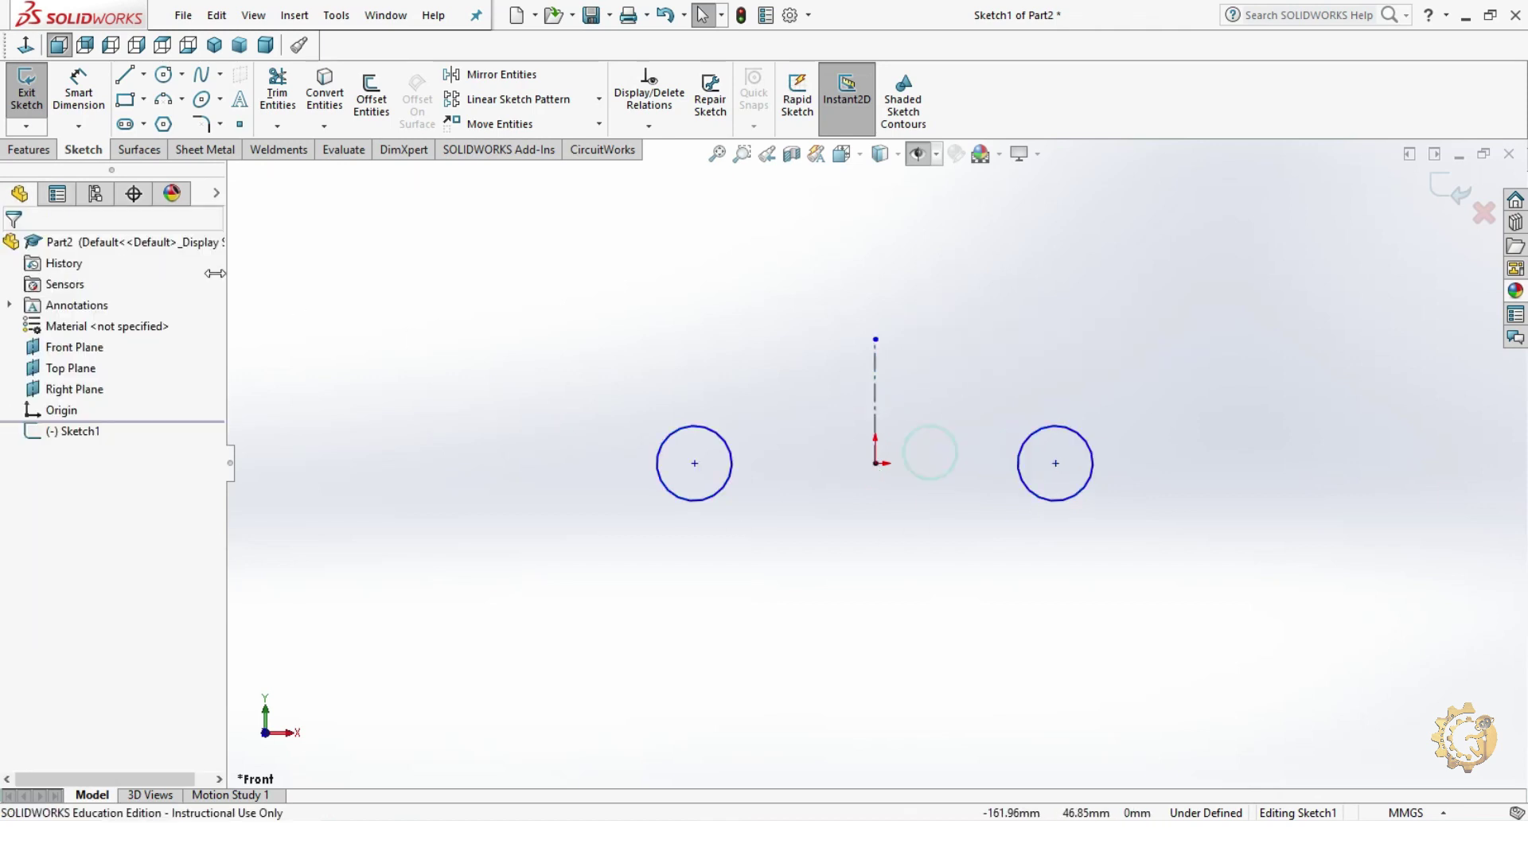
left_click(88, 103)
- Dimension the circle centres 50 apart and the left circle to Ø35
left_click(696, 465)
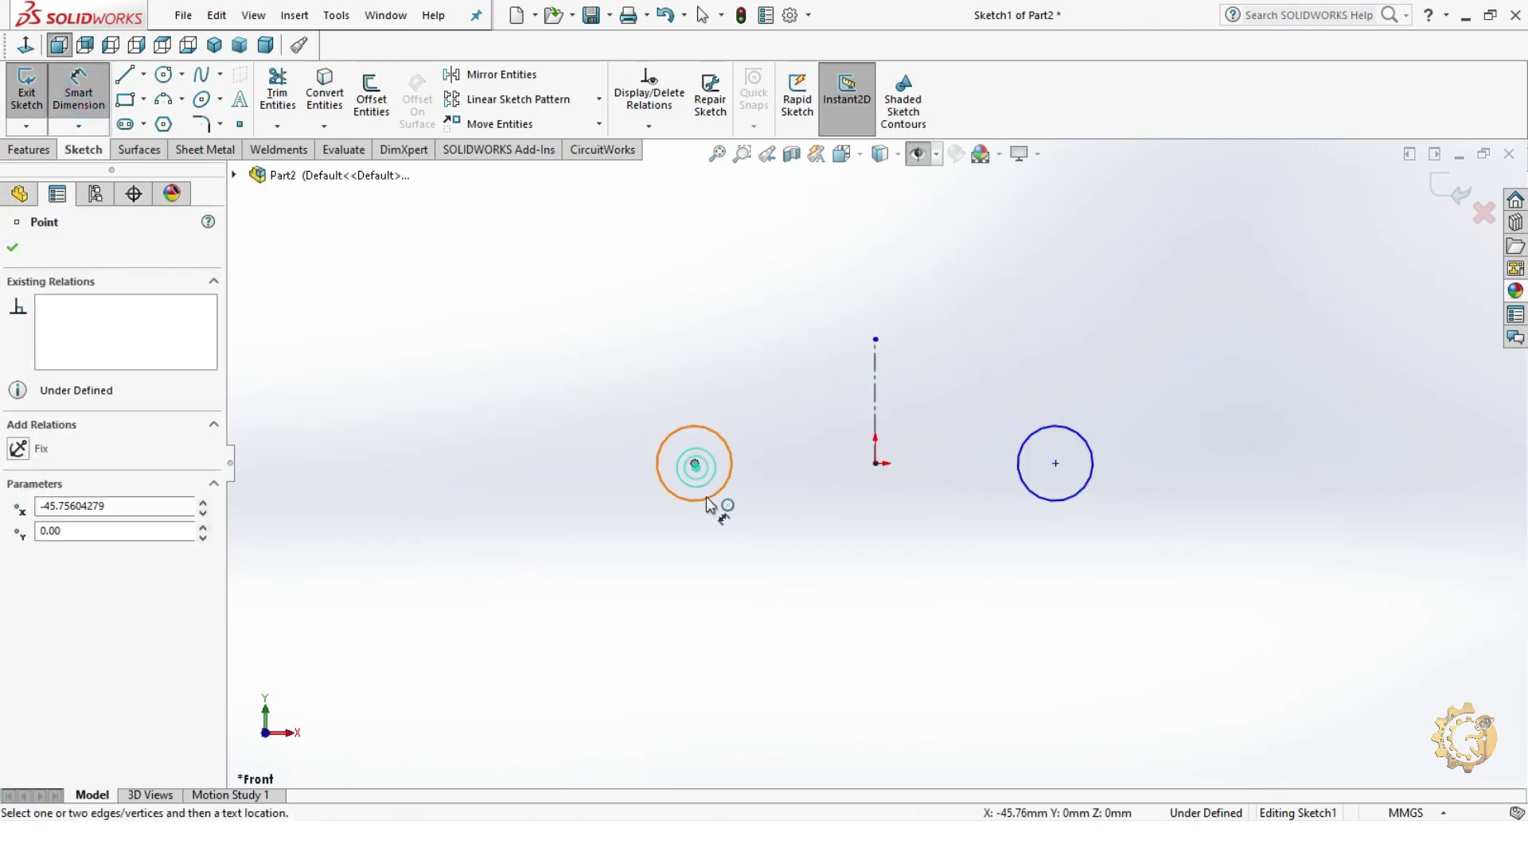
left_click(1056, 464)
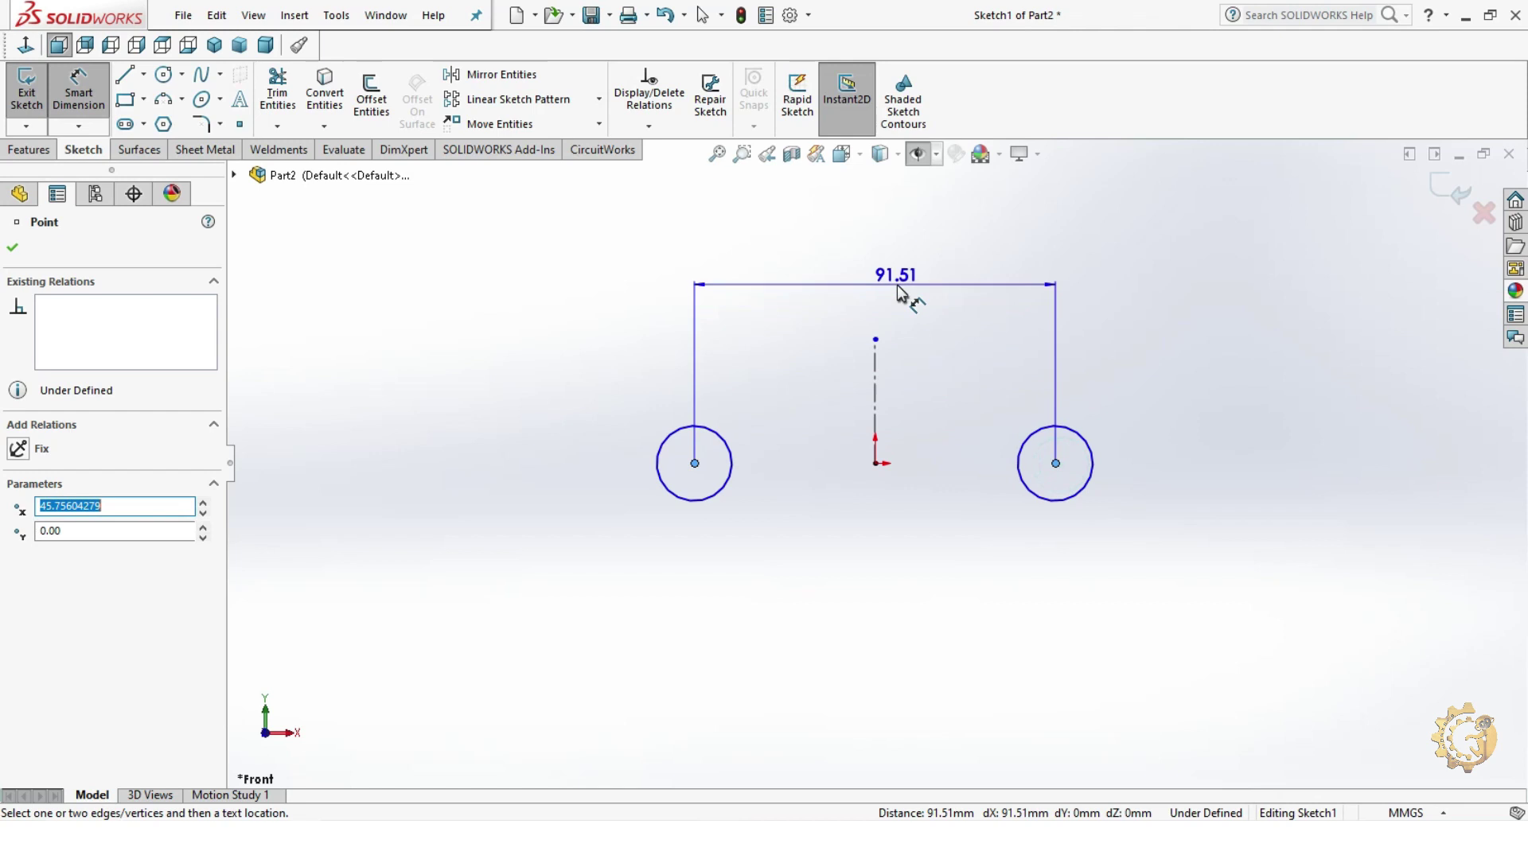
left_click(896, 285)
type("50")
key("Return")
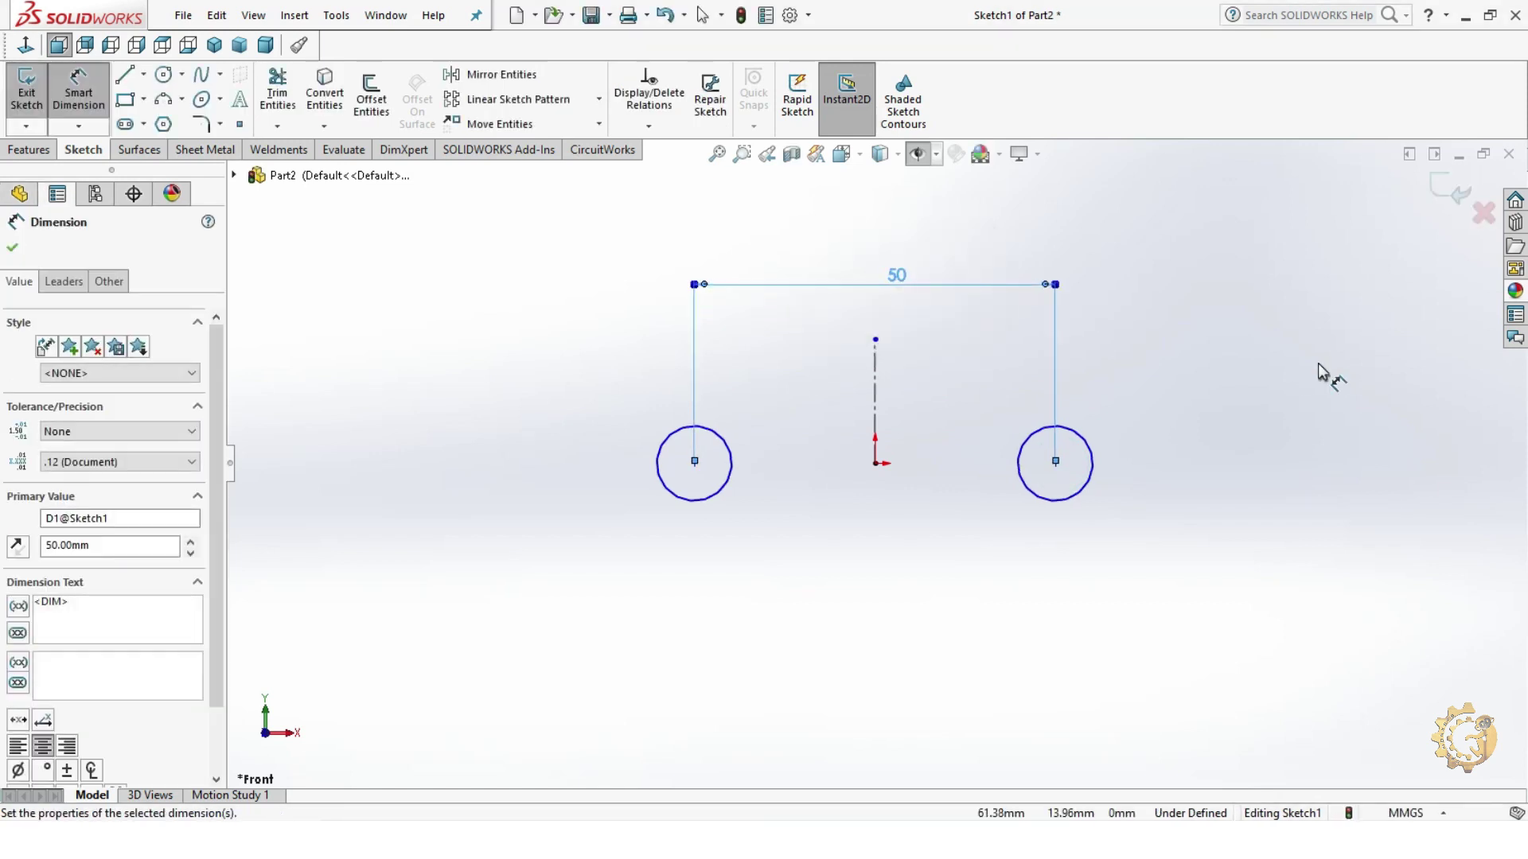
left_click(1317, 368)
left_click(82, 96)
left_click(662, 442)
left_click(569, 412)
type("35")
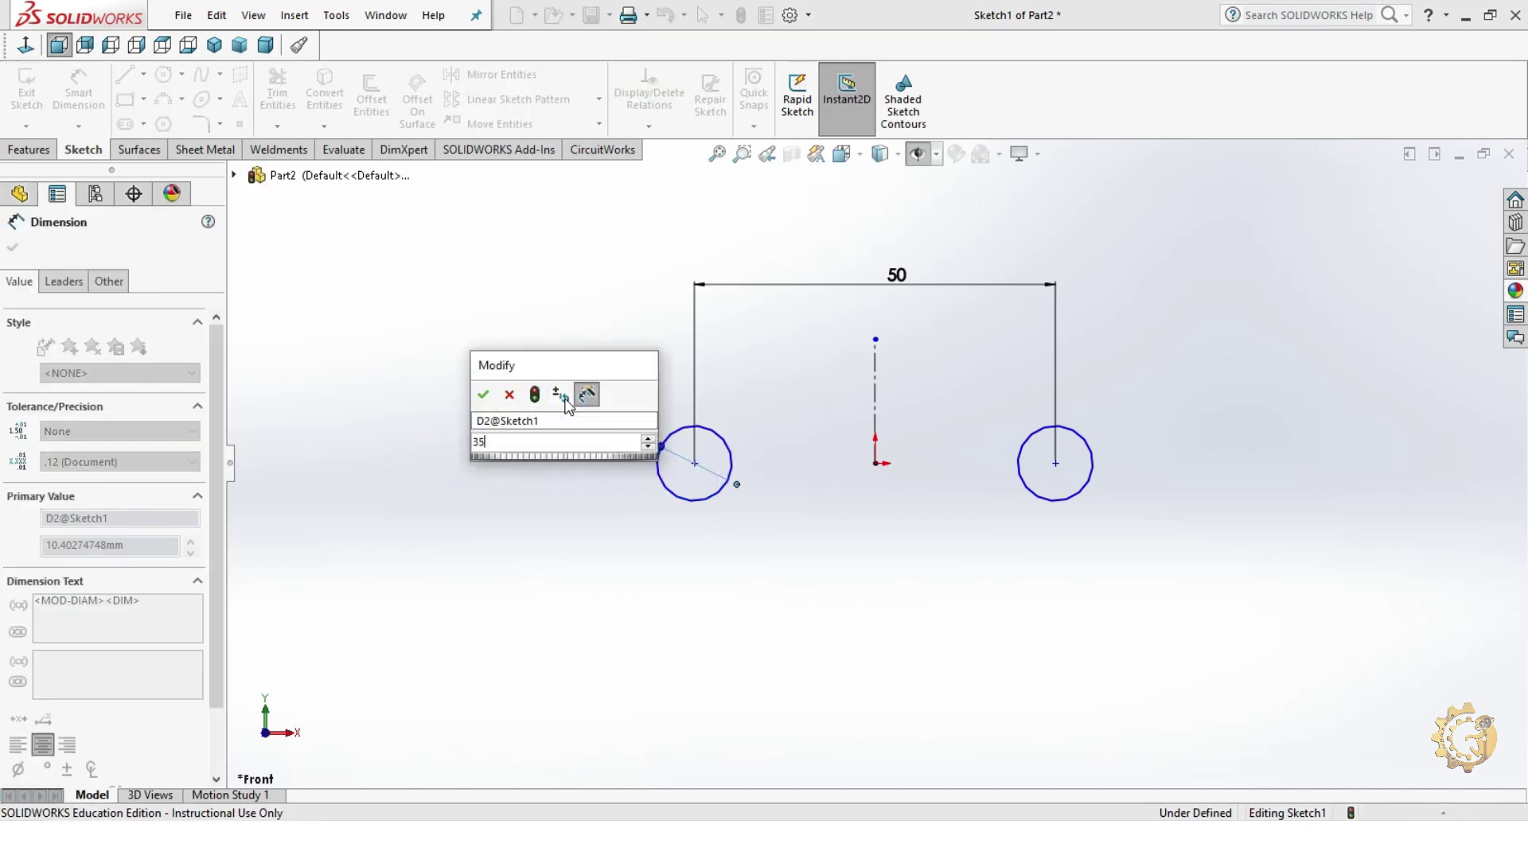
key("Return")
key("Escape")
key("Escape")
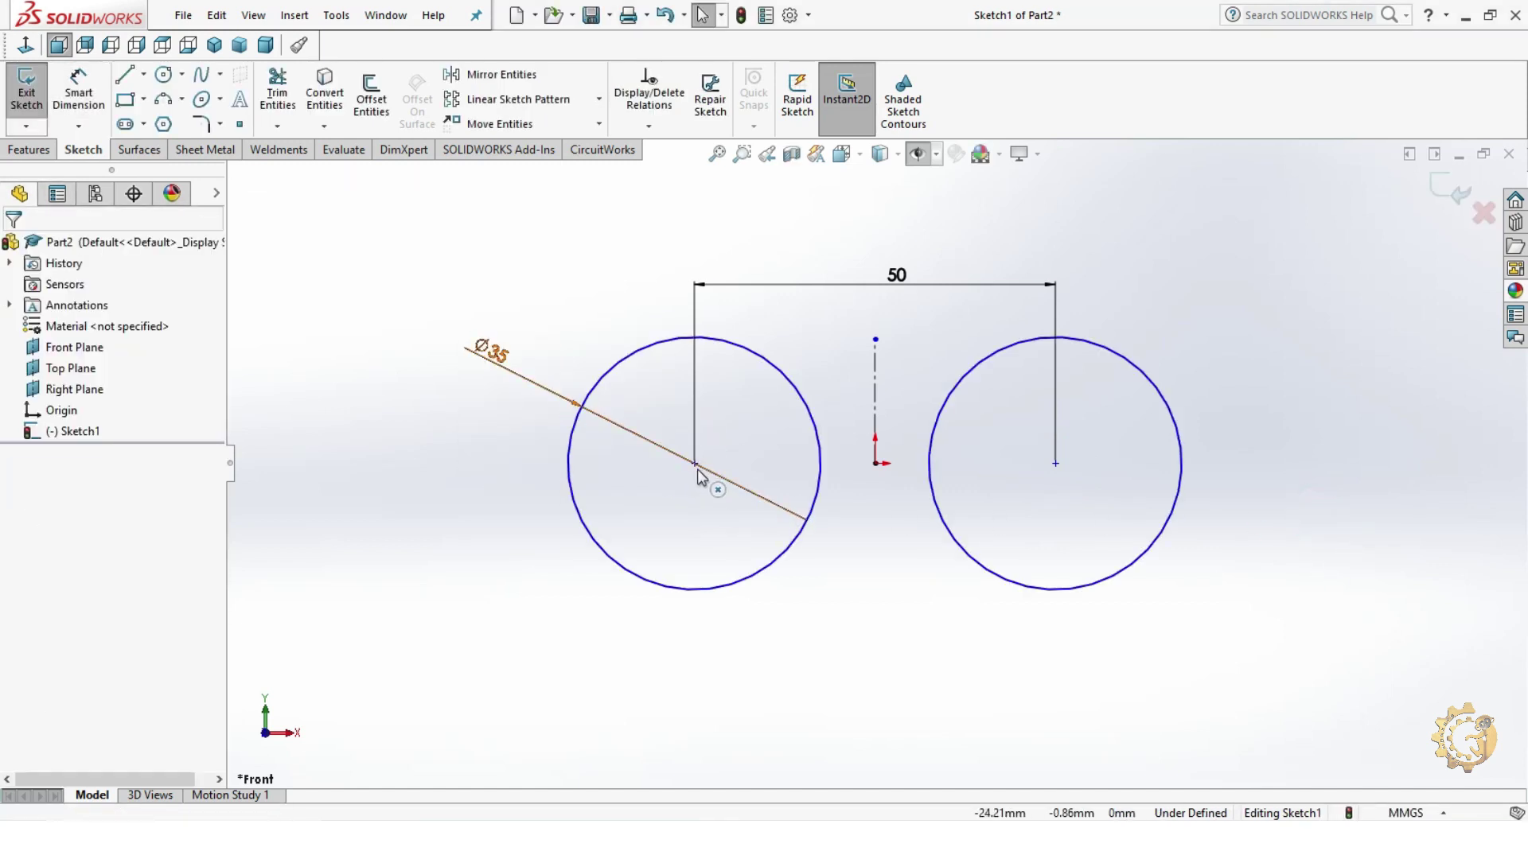
- Make the left circle's centre horizontal with the origin to fully define the sketch
left_click(694, 462)
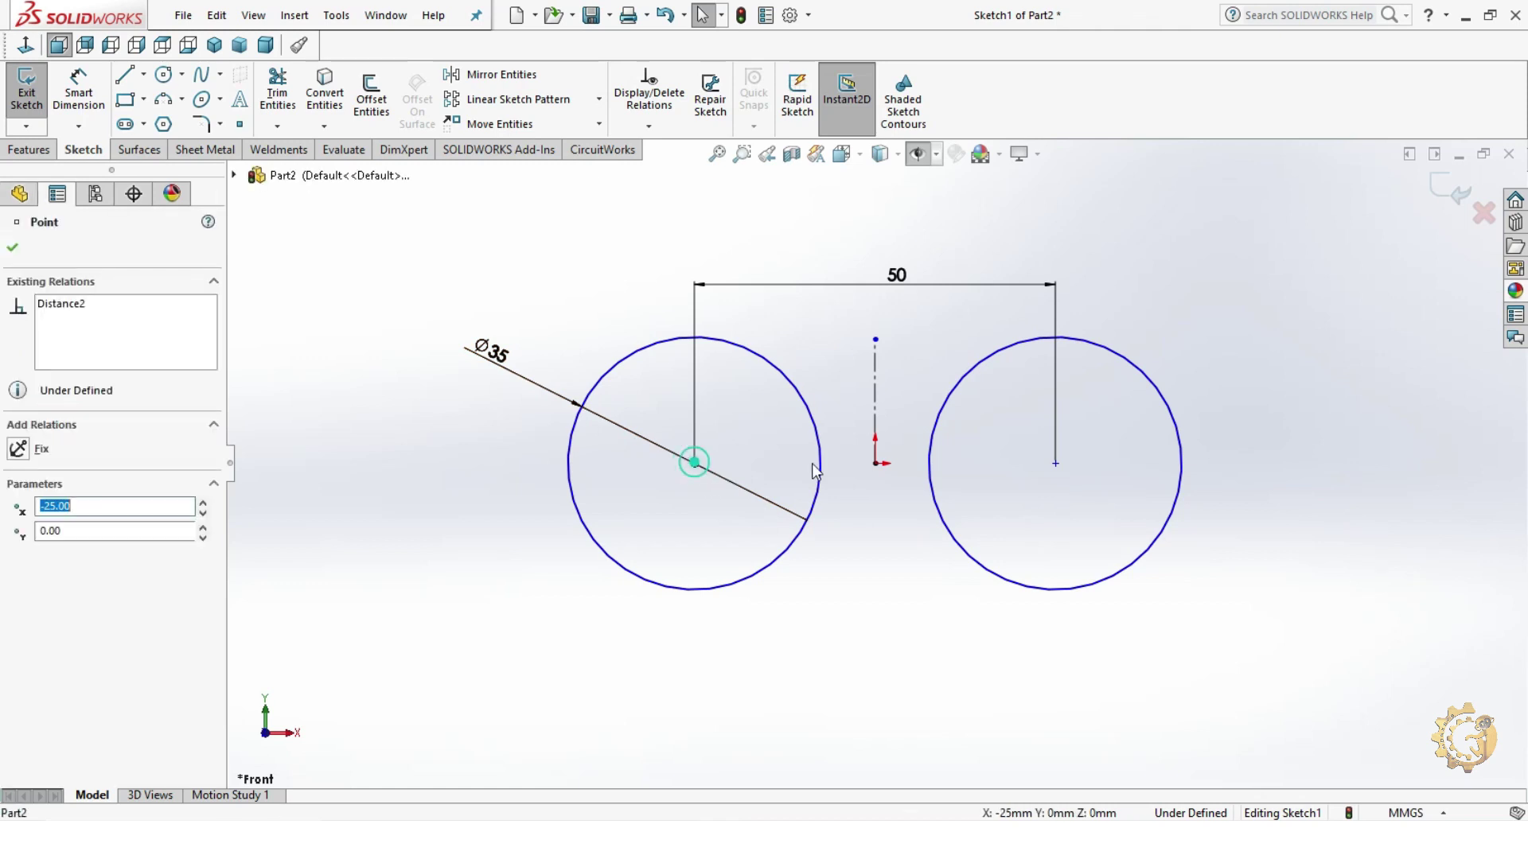
left_click(879, 470, "ctrl")
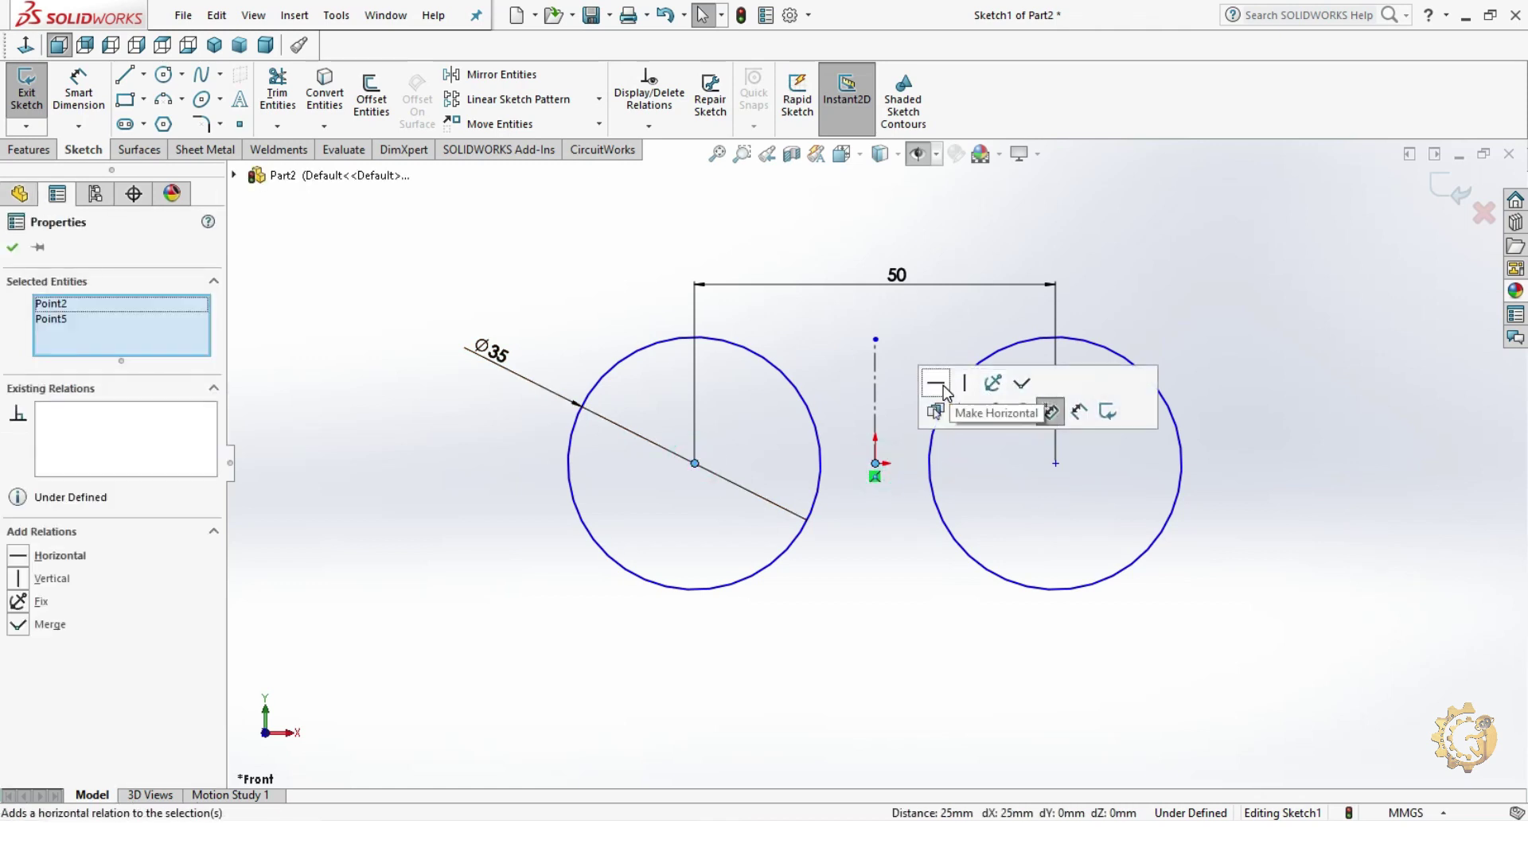
left_click(942, 385)
left_click(900, 600)
key("z")
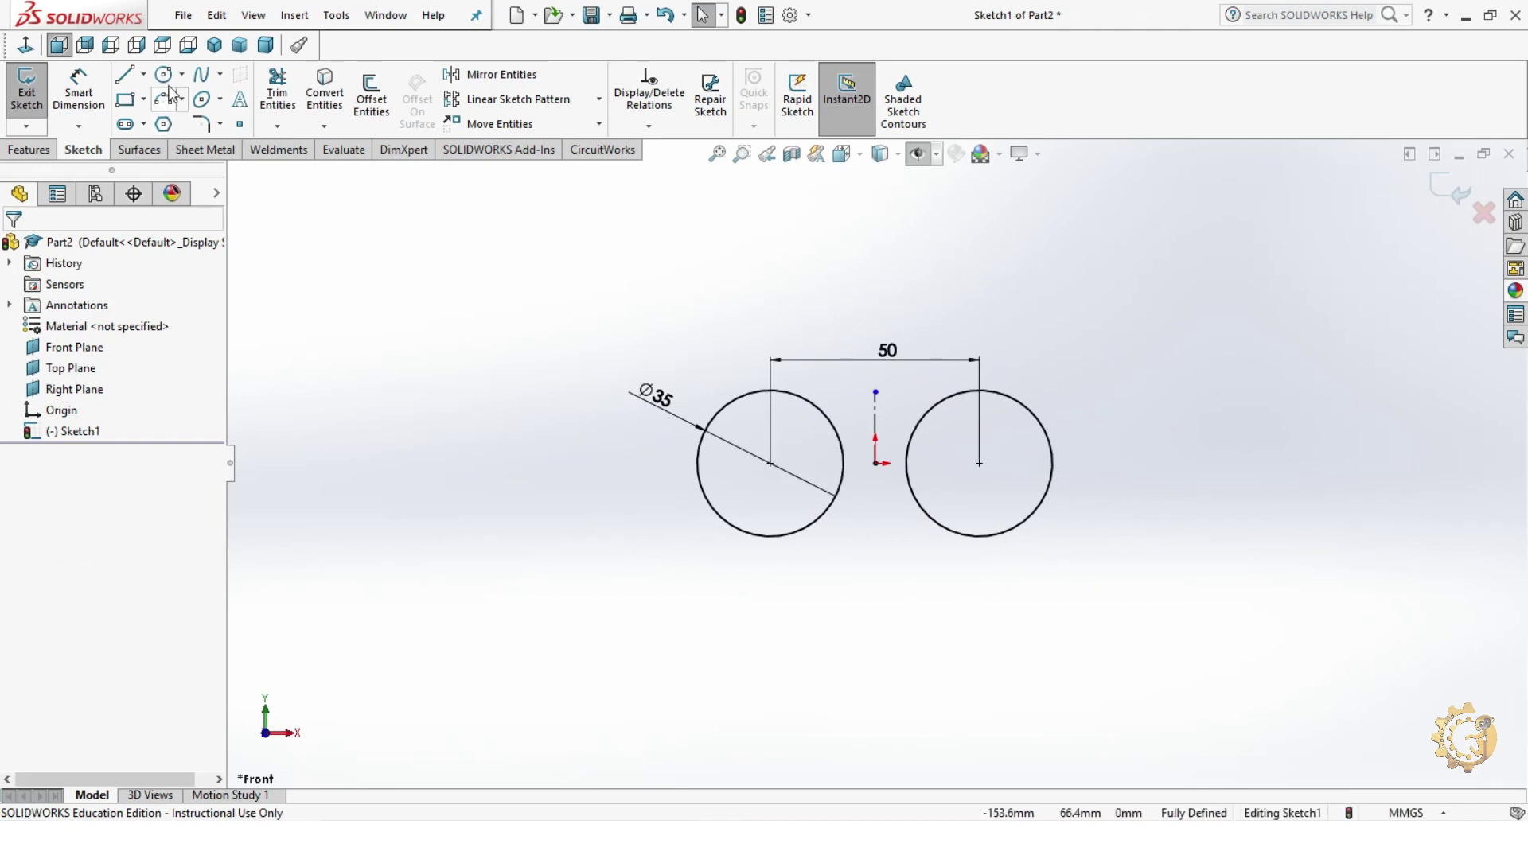
left_click(163, 74)
- Add a concentric inner circle in each Ø35 circle and make the two equal
left_click(770, 464)
left_click(979, 463)
key("Escape")
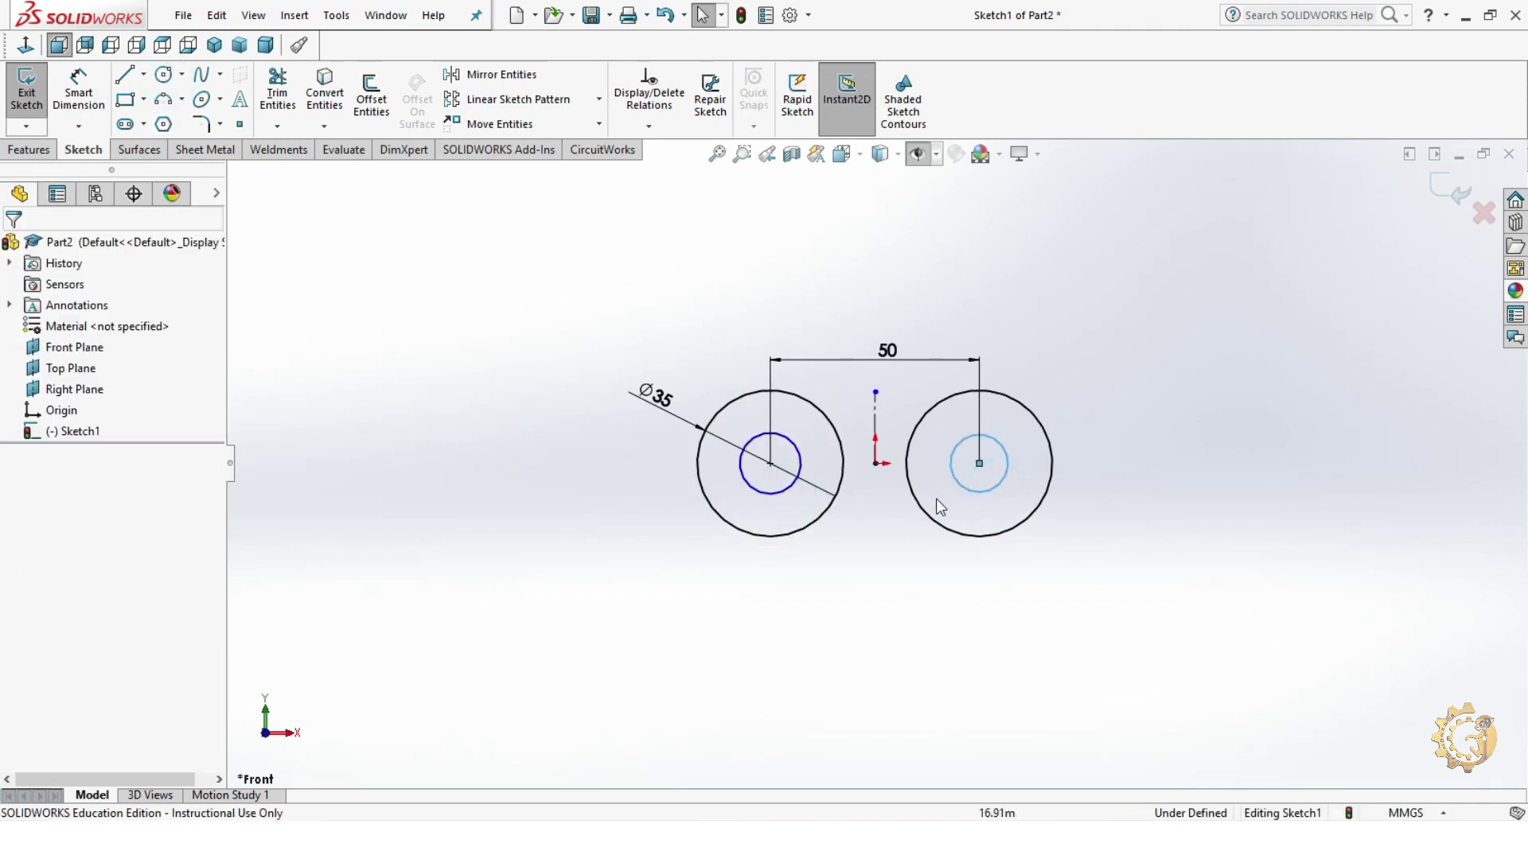
left_click(802, 470, "ctrl")
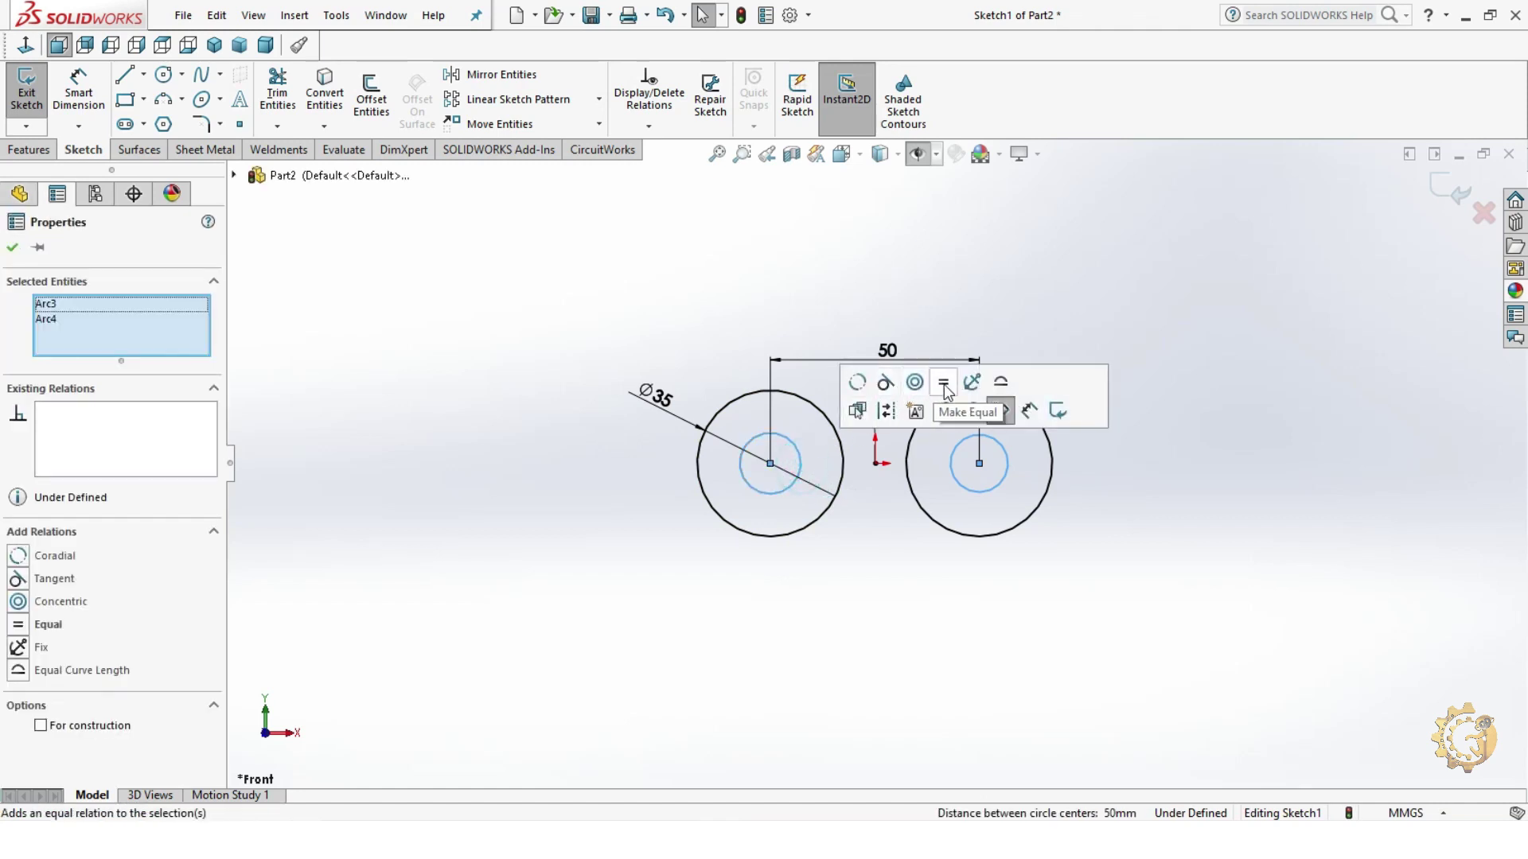
left_click(945, 385)
left_click(1230, 492)
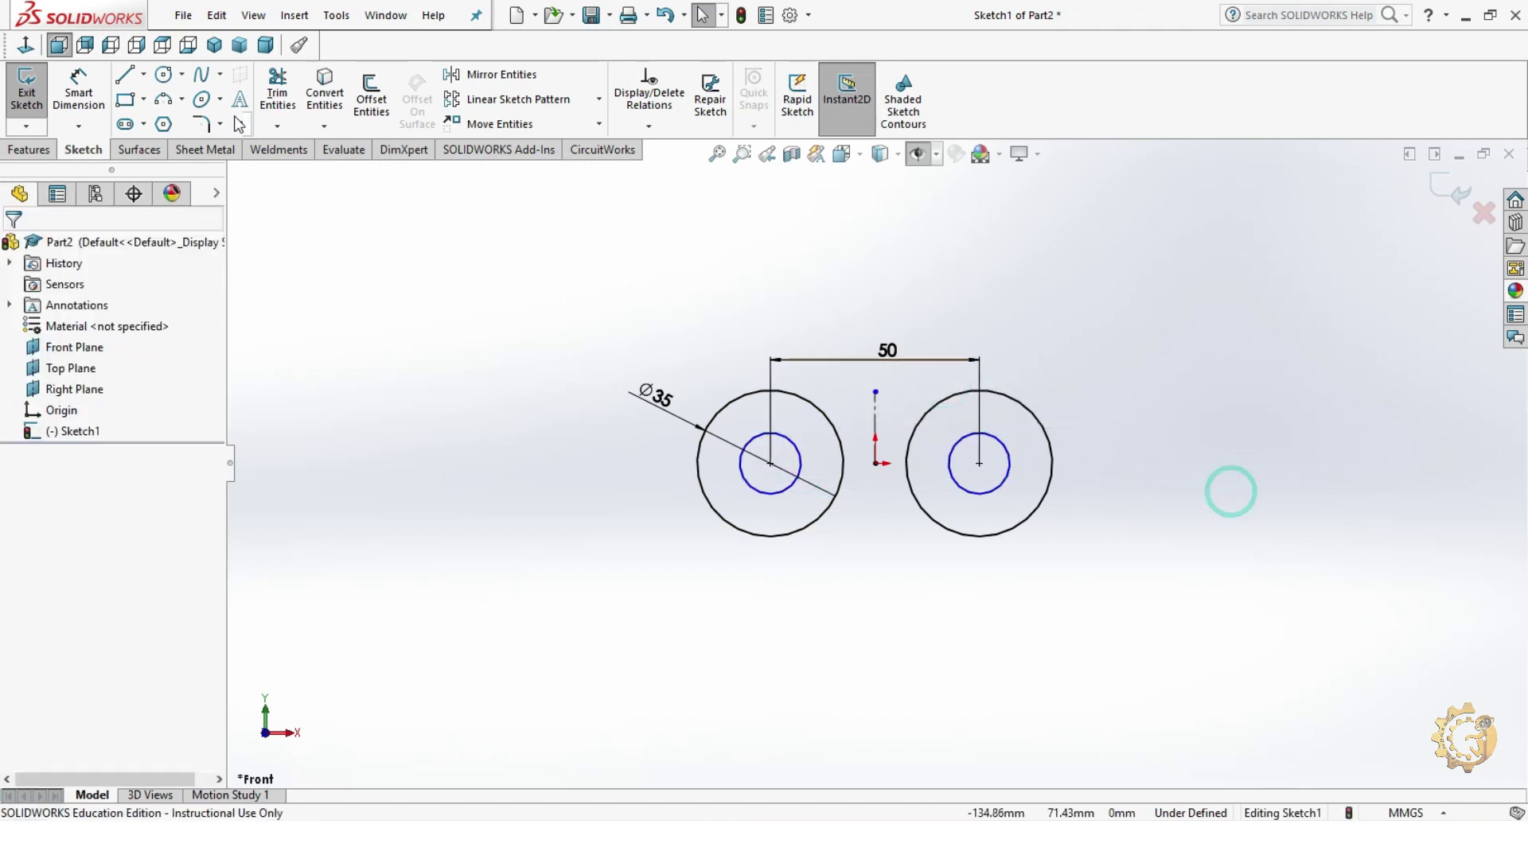
- Dimension the right inner circle to Ø20 and zoom to fit
left_click(94, 92)
left_click(1002, 441)
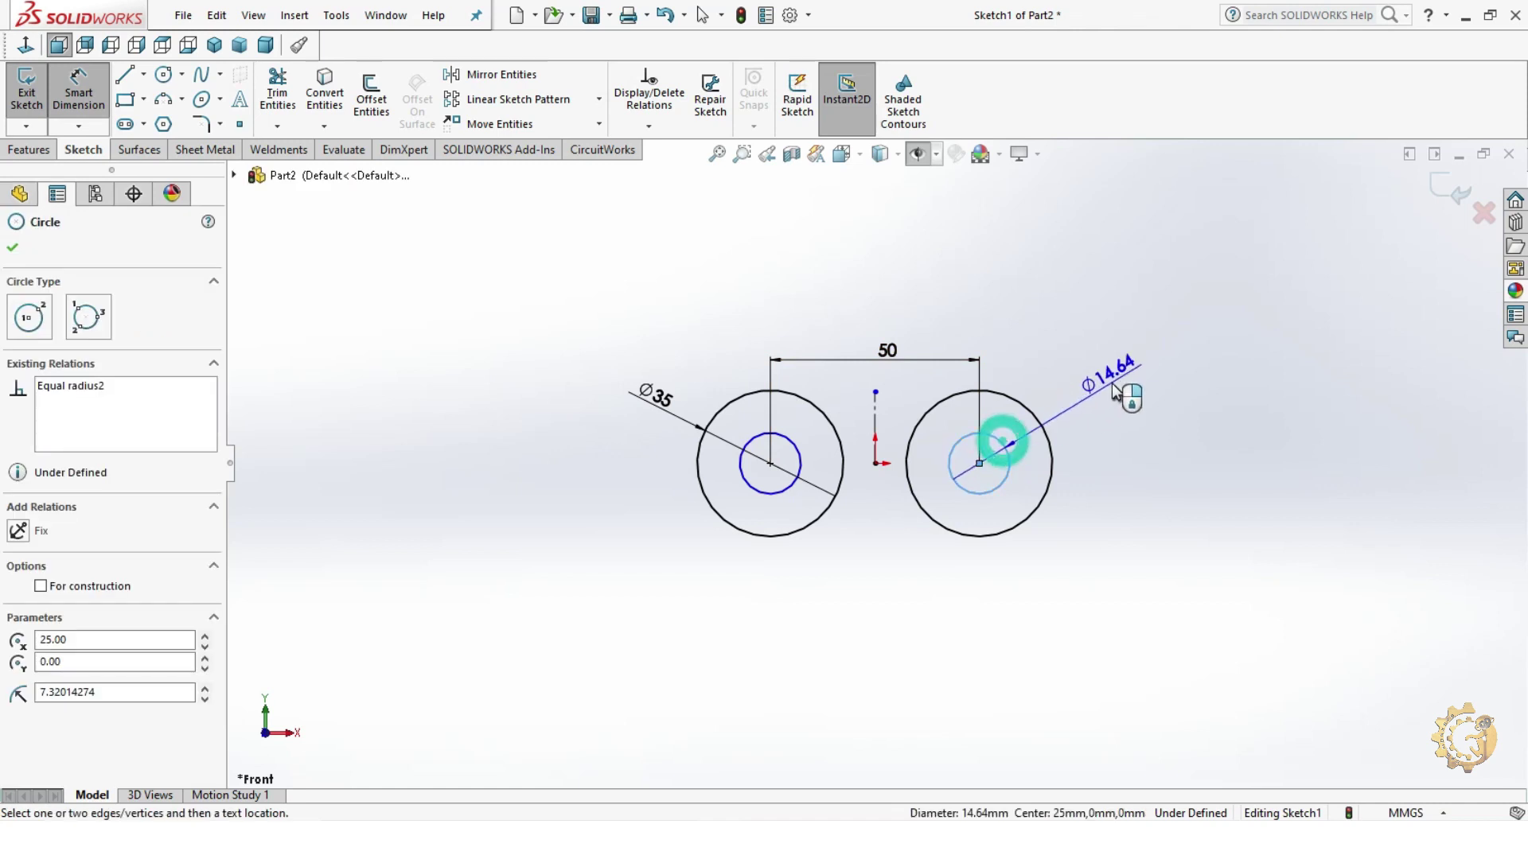
left_click(1114, 390)
type("20")
key("Return")
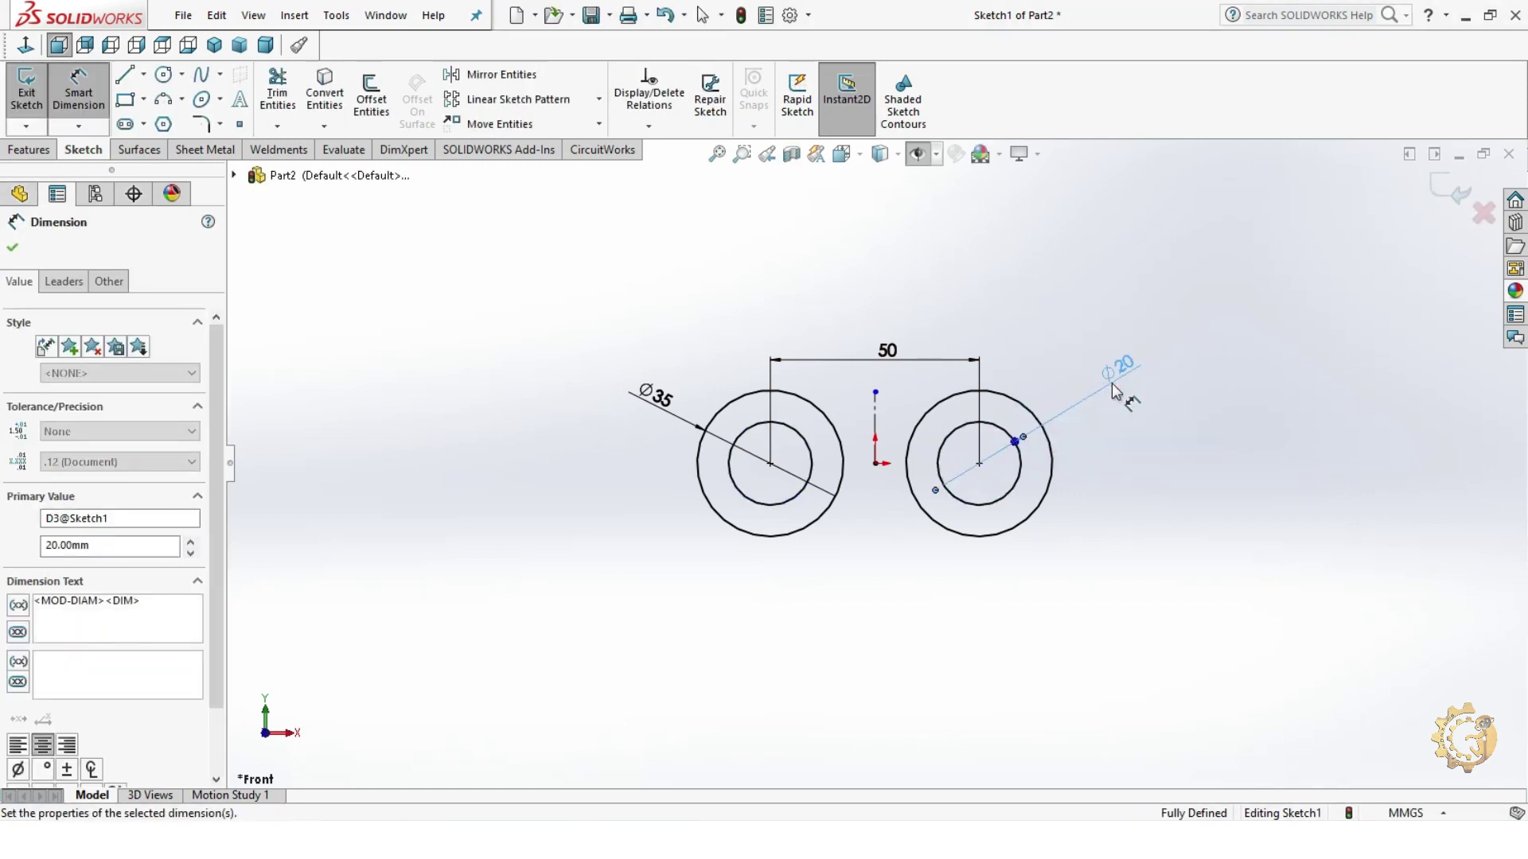
left_click(1277, 482)
key("z")
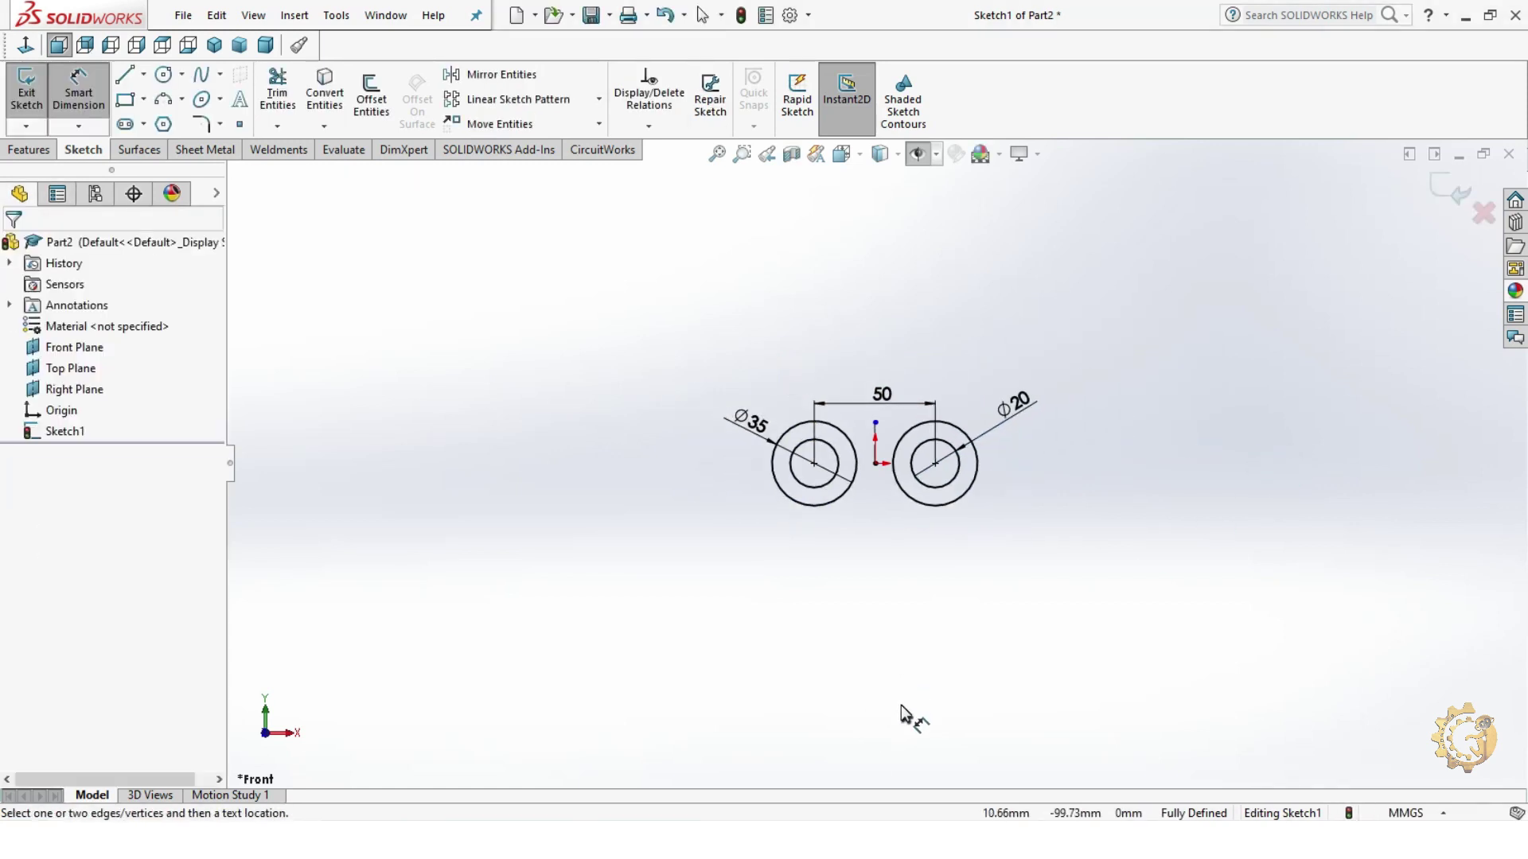
- Draw a tall centre rectangle below the origin
left_click(145, 100)
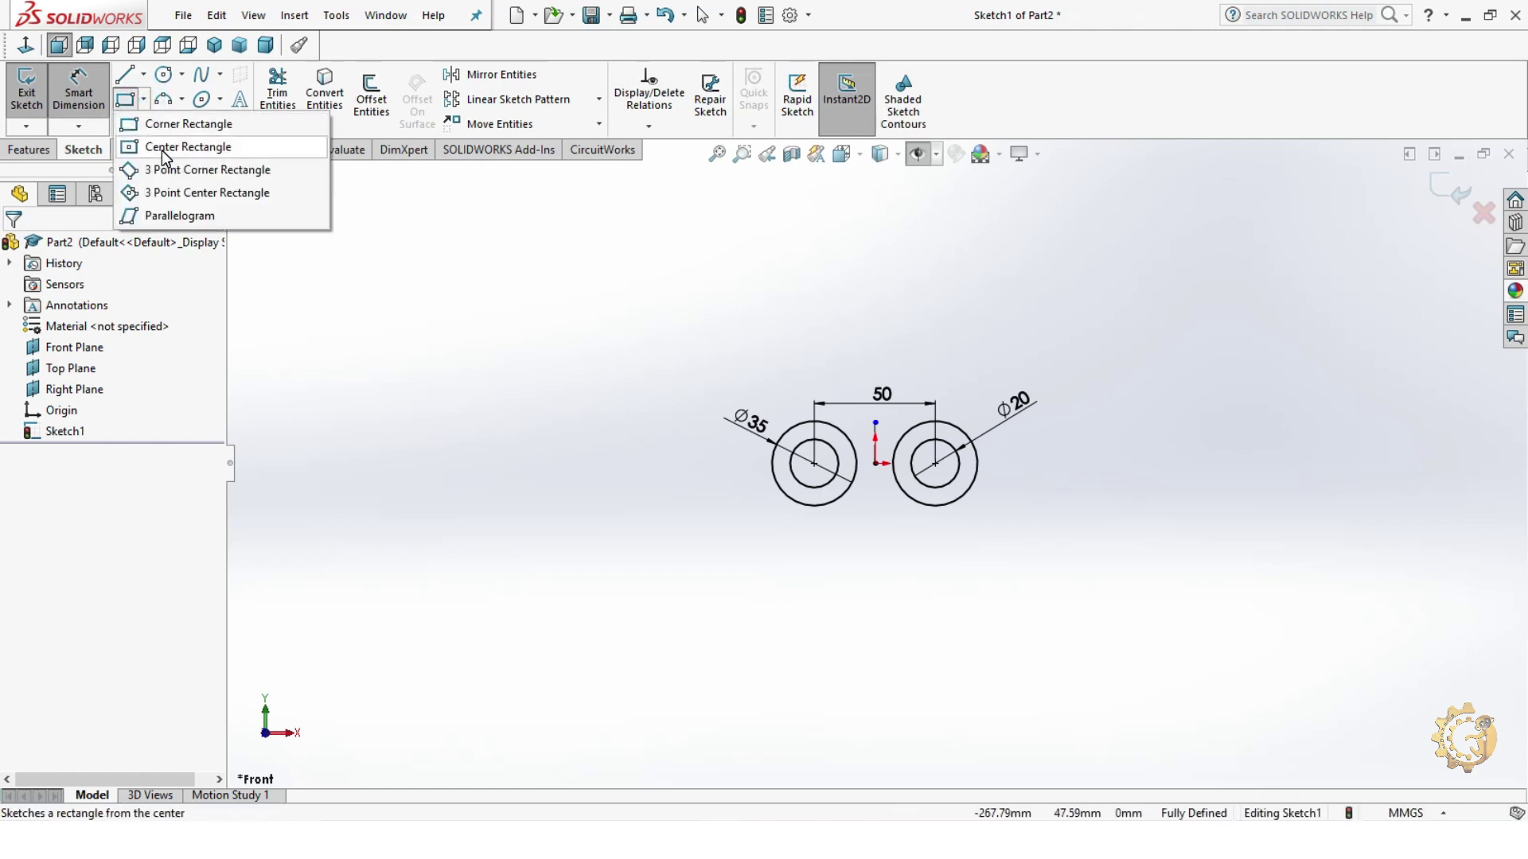
left_click(163, 152)
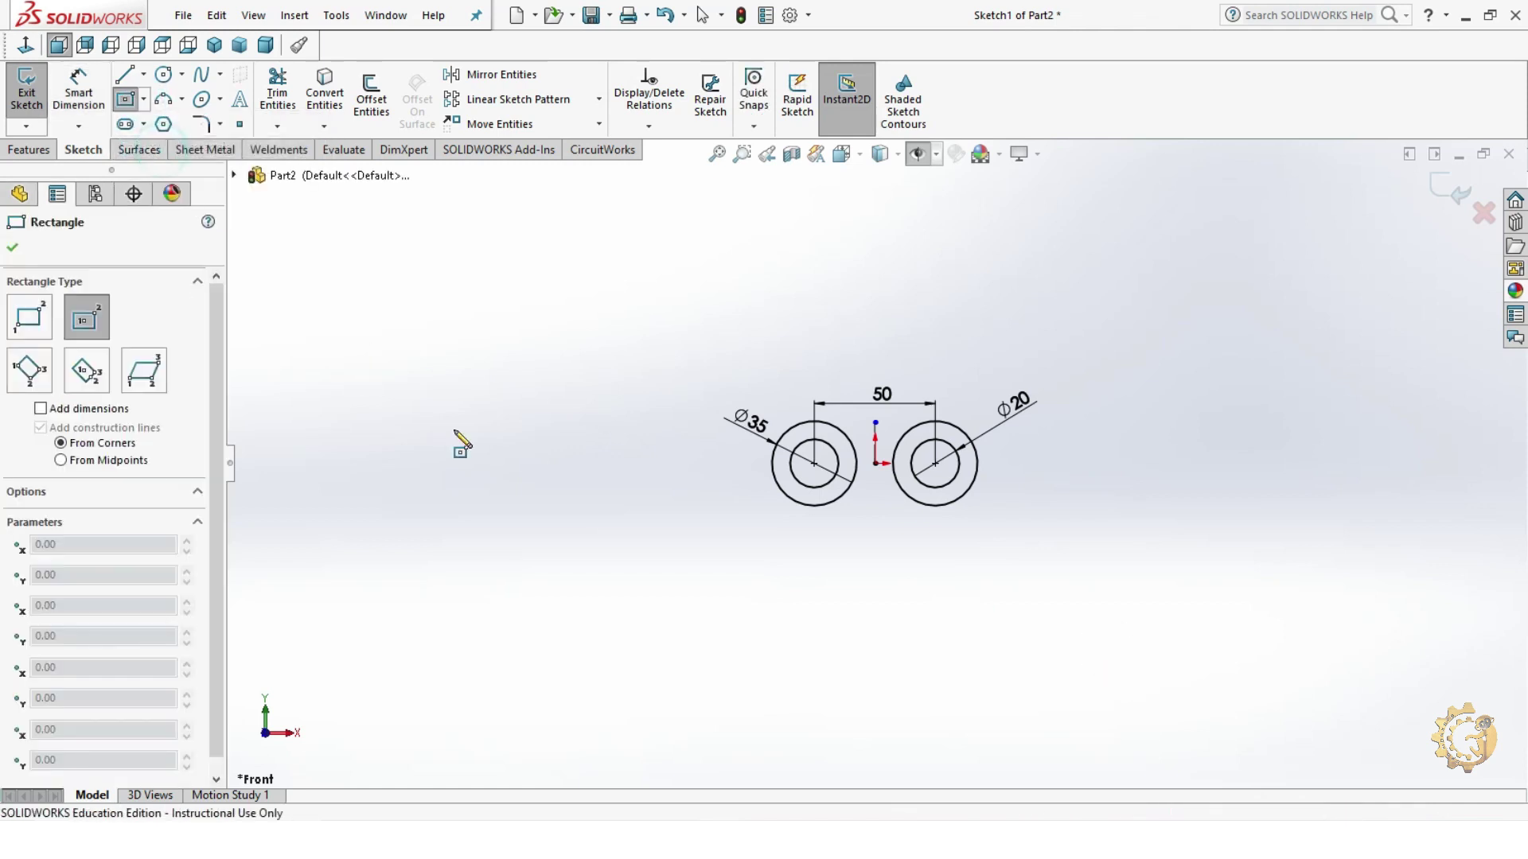
left_click(875, 667)
left_click(893, 575)
scroll(907, 621, "up", 2)
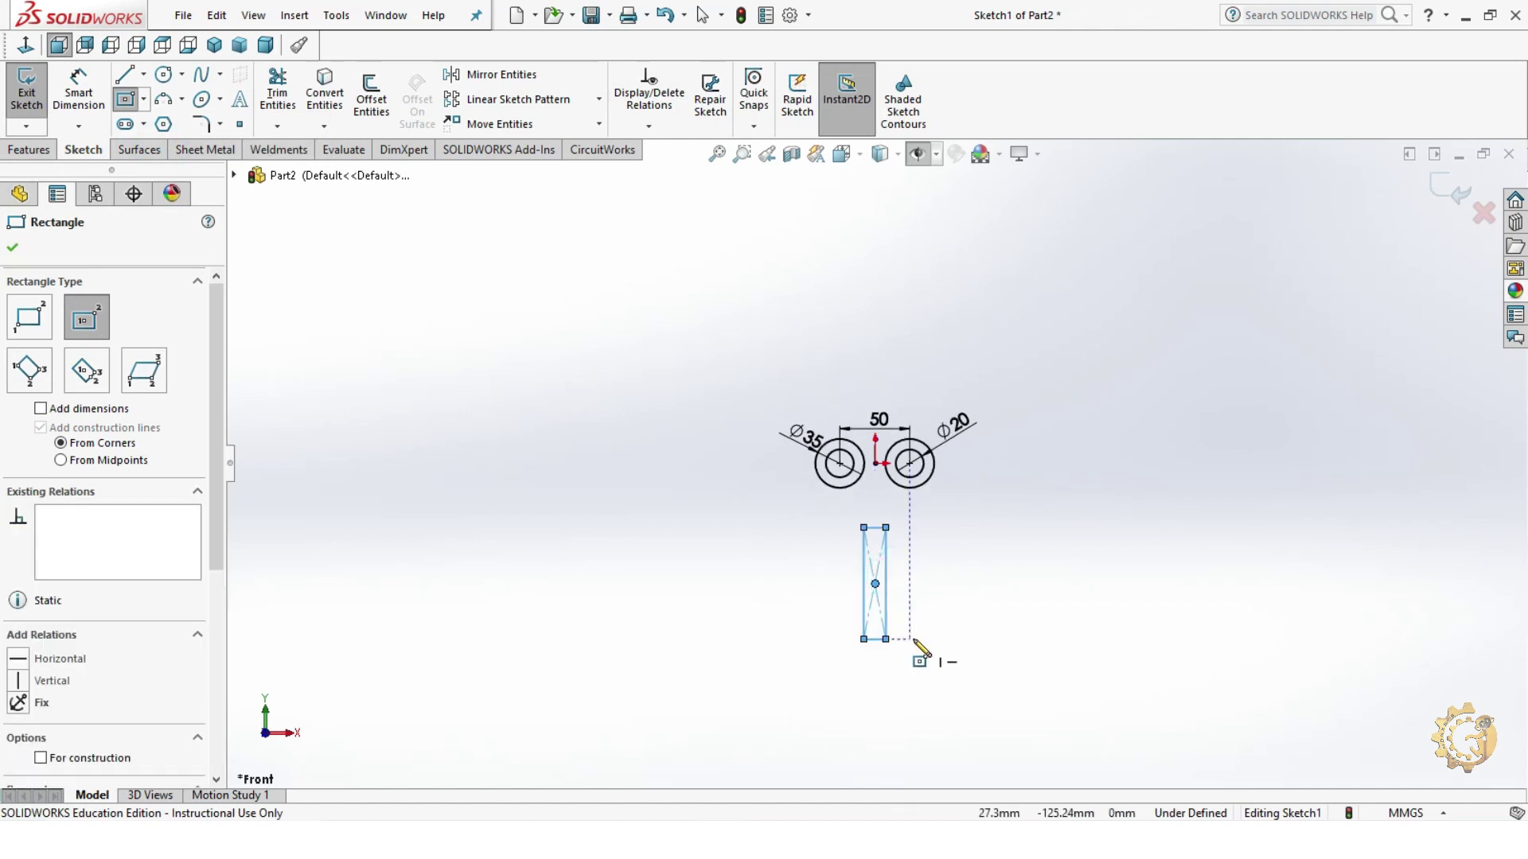
scroll(915, 628, "down", 3)
key("Escape")
- Dimension the rectangle's bottom edge to a width of 10
key("d")
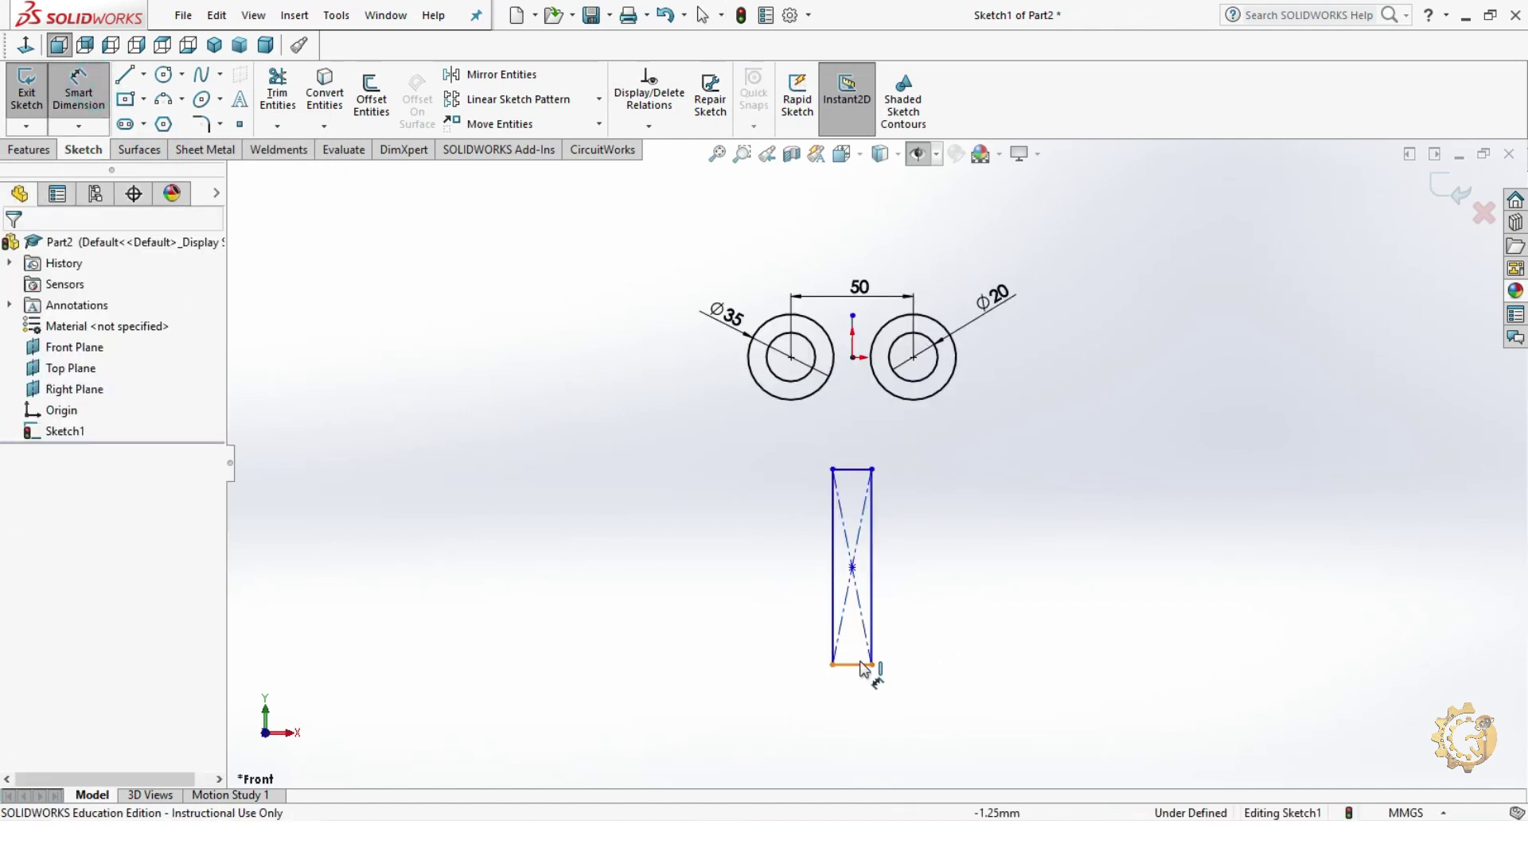
left_click(860, 665)
left_click(874, 726)
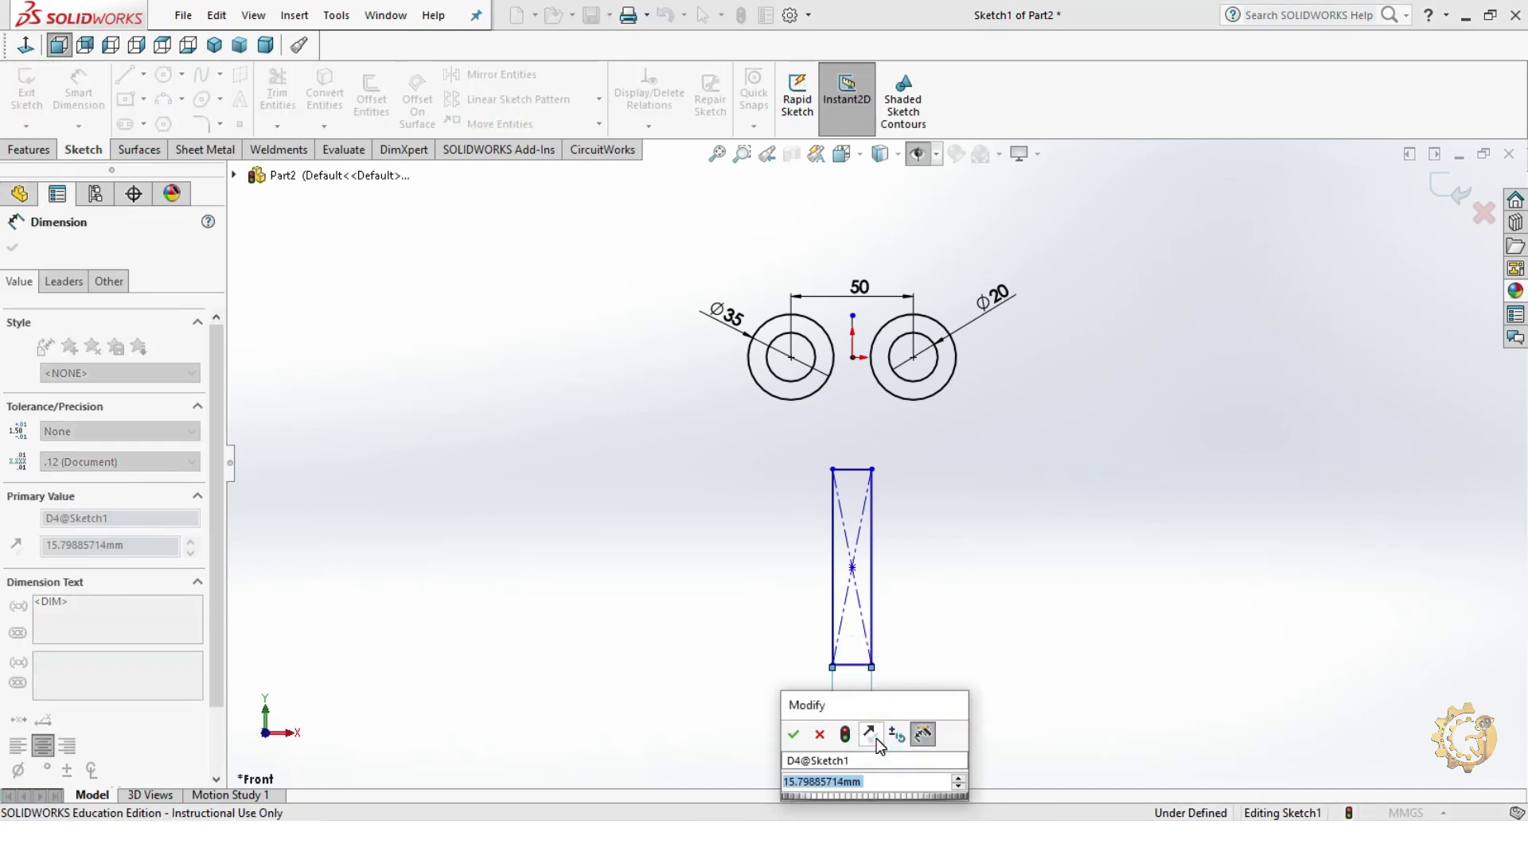
type("10")
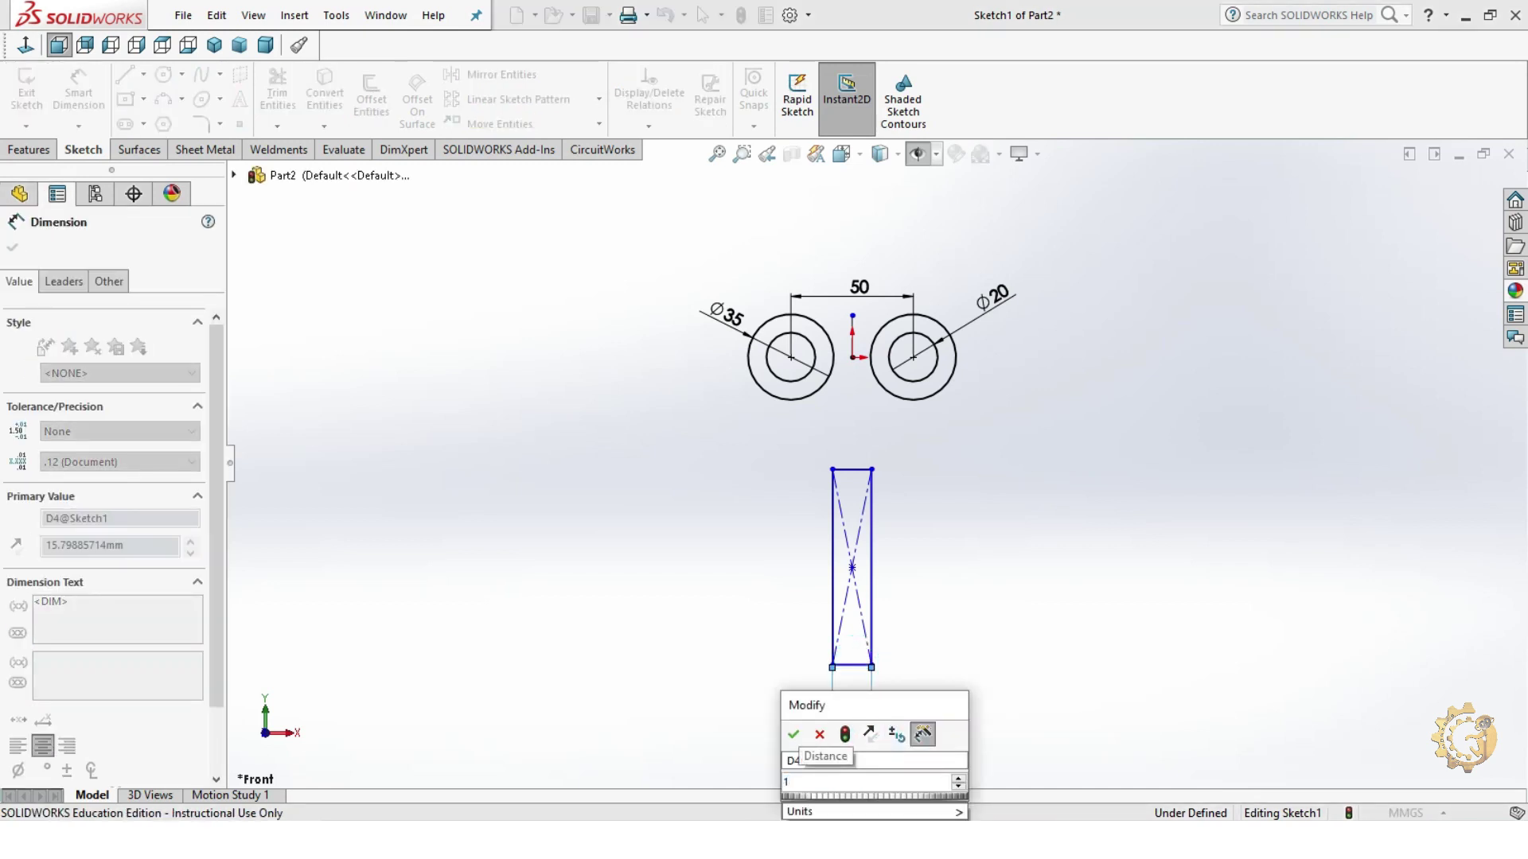
key("Return")
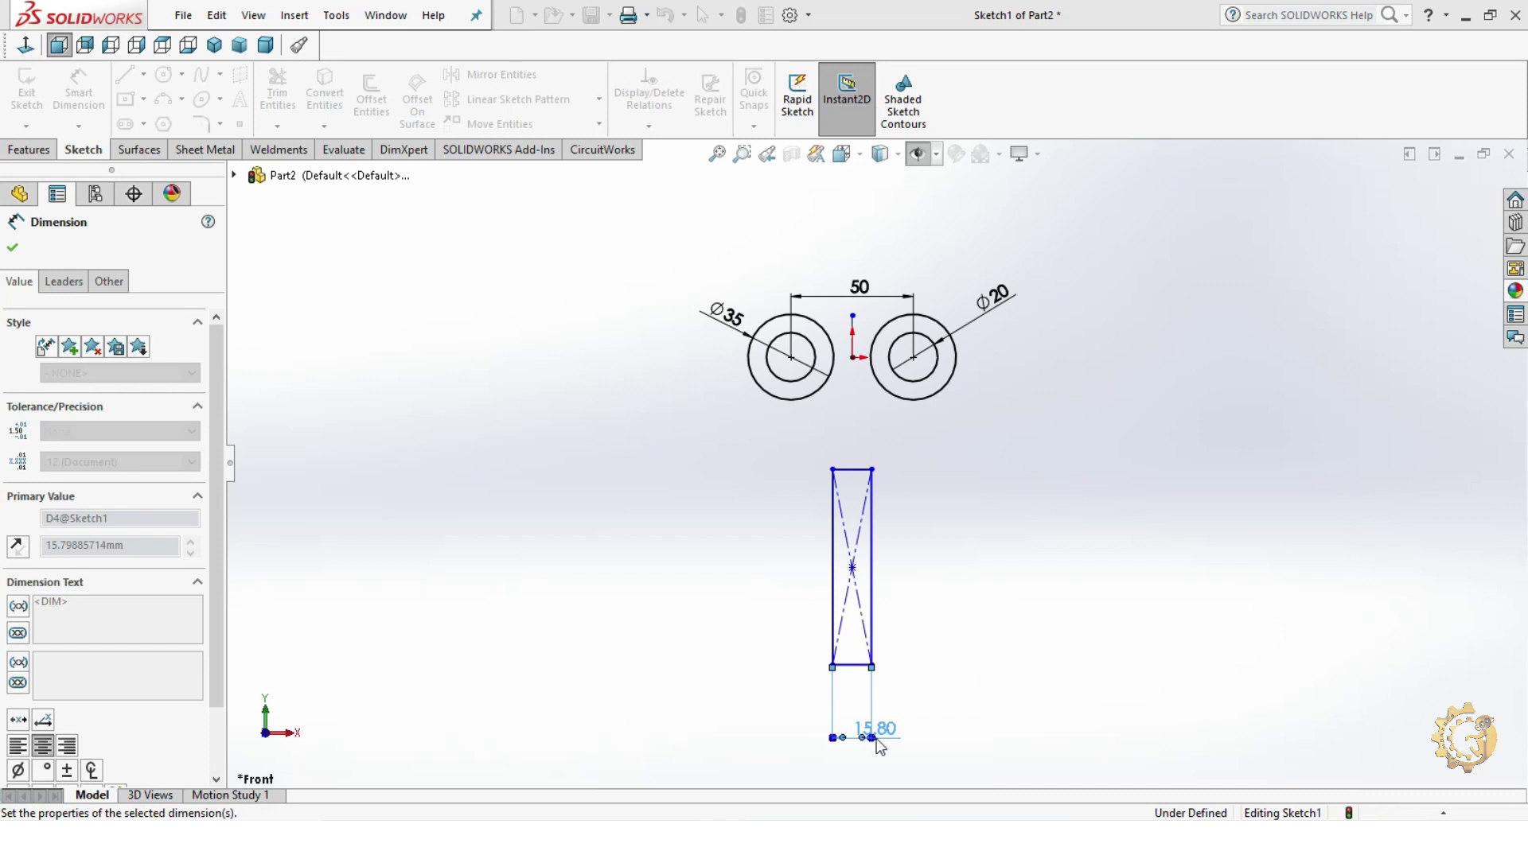
key("Escape")
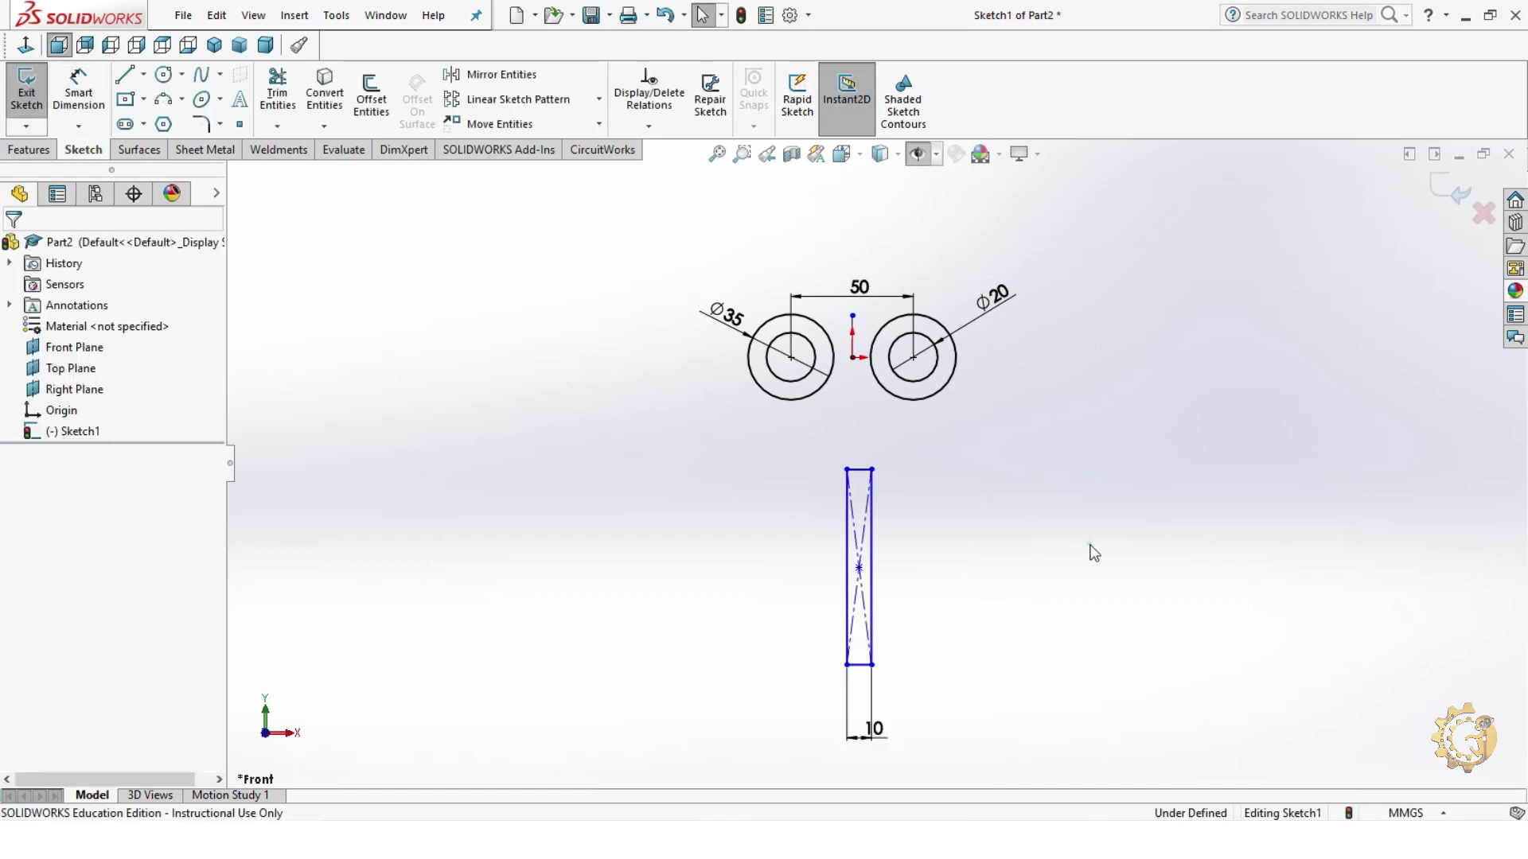
- Place the rectangle's bottom corner 87 below the circle centres
left_click(78, 89)
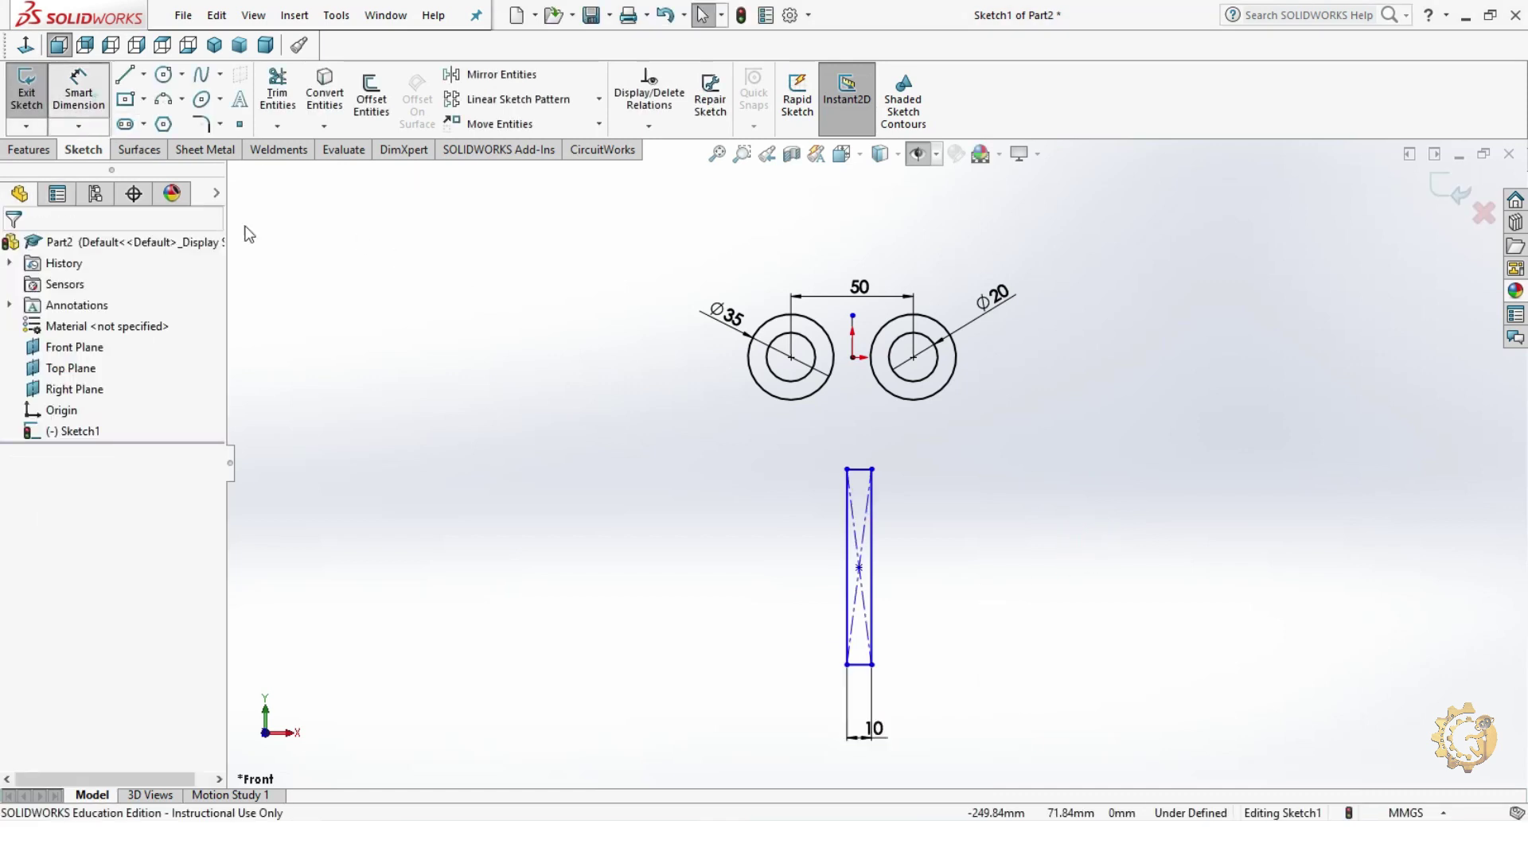
left_click(914, 359)
left_click(873, 667)
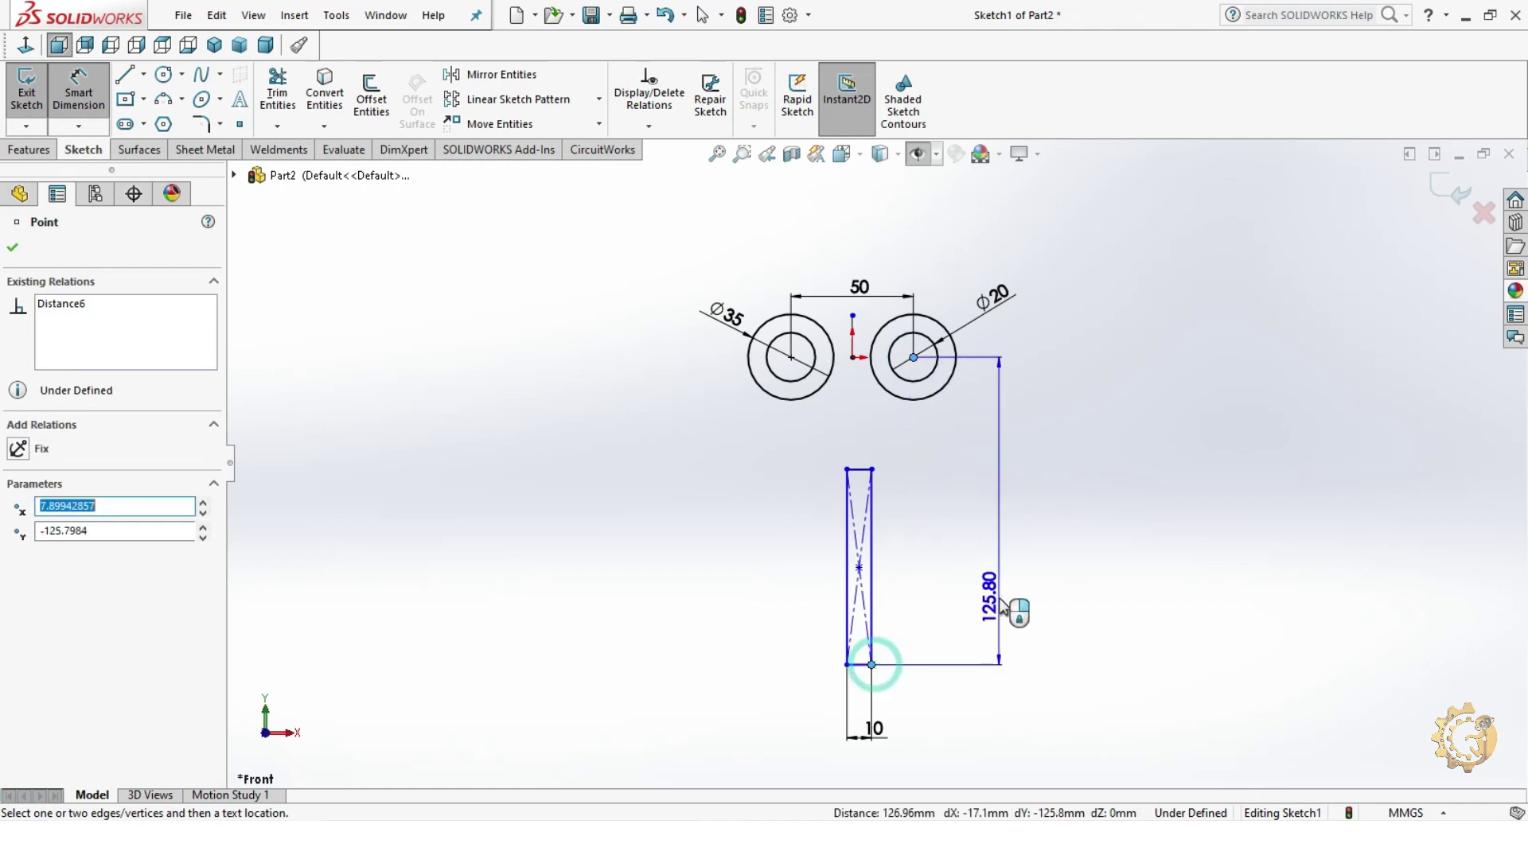
left_click(996, 601)
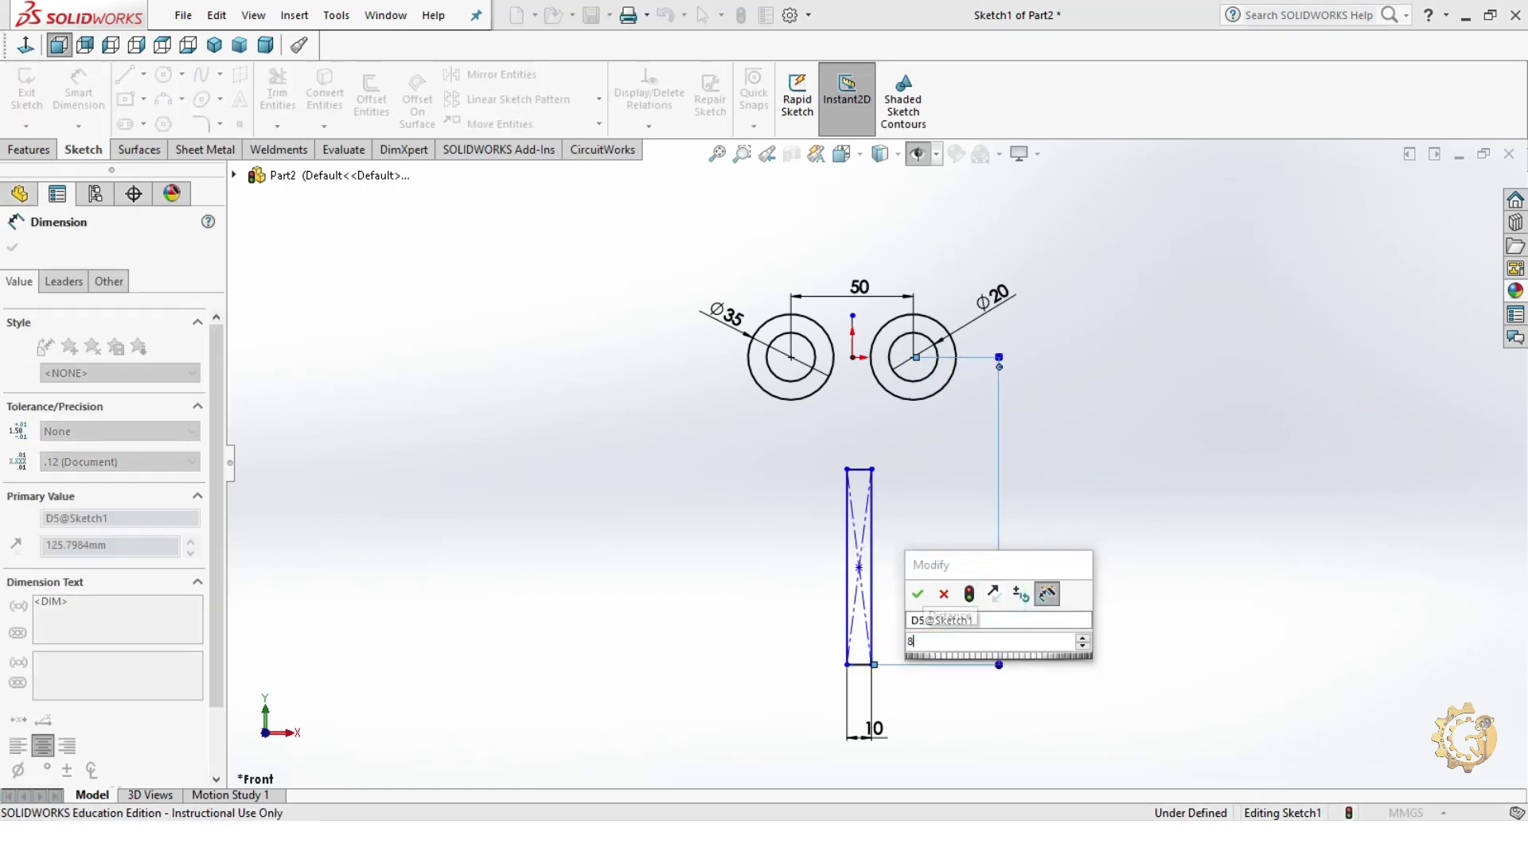
type("87")
key("Return")
left_click(1027, 609)
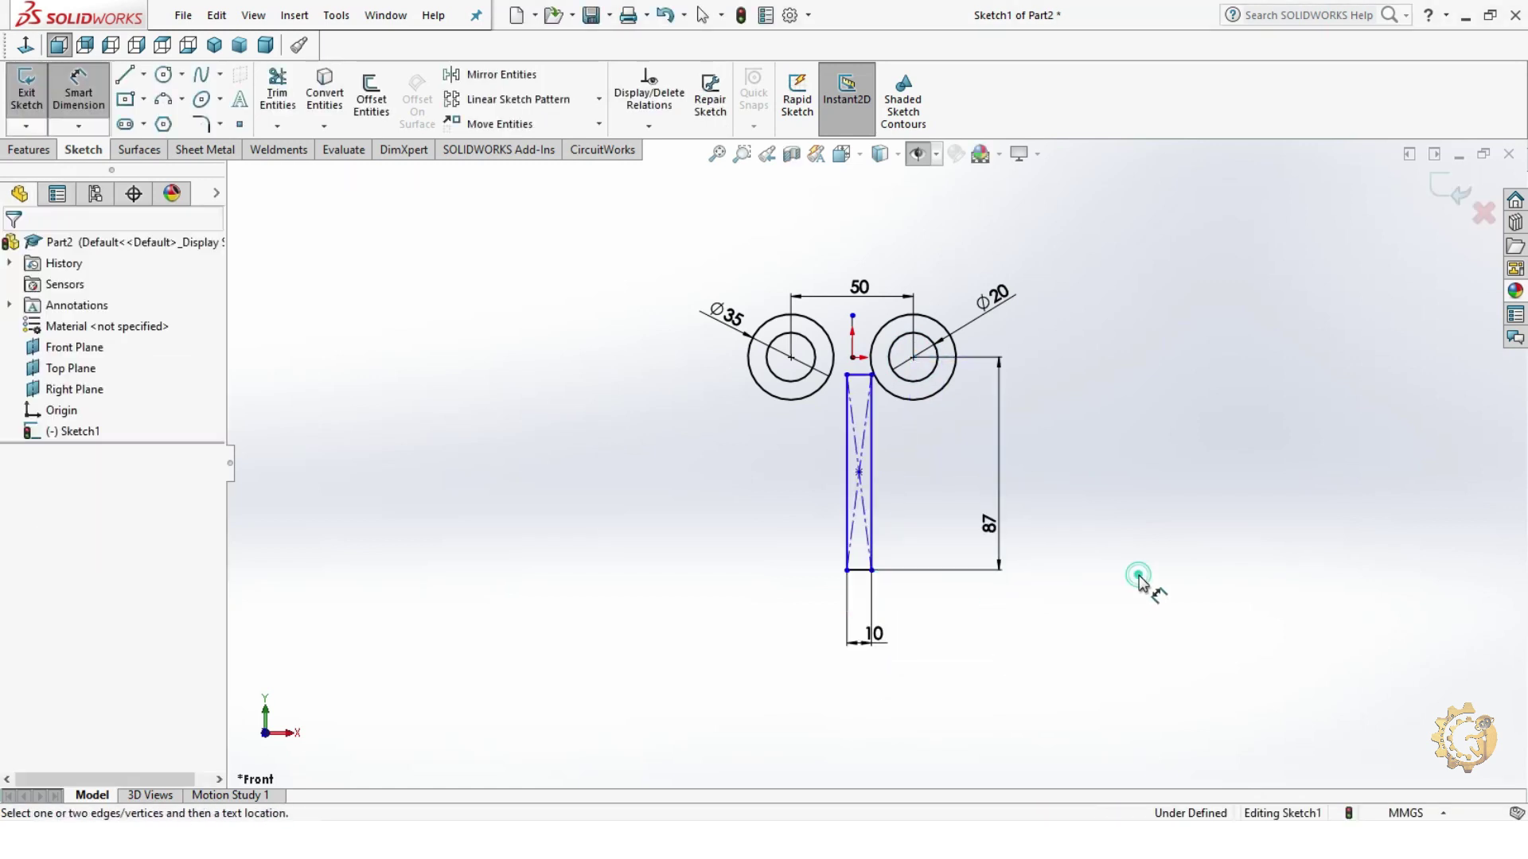
- Set the rectangle's height to 45
left_click(859, 374)
left_click(871, 571)
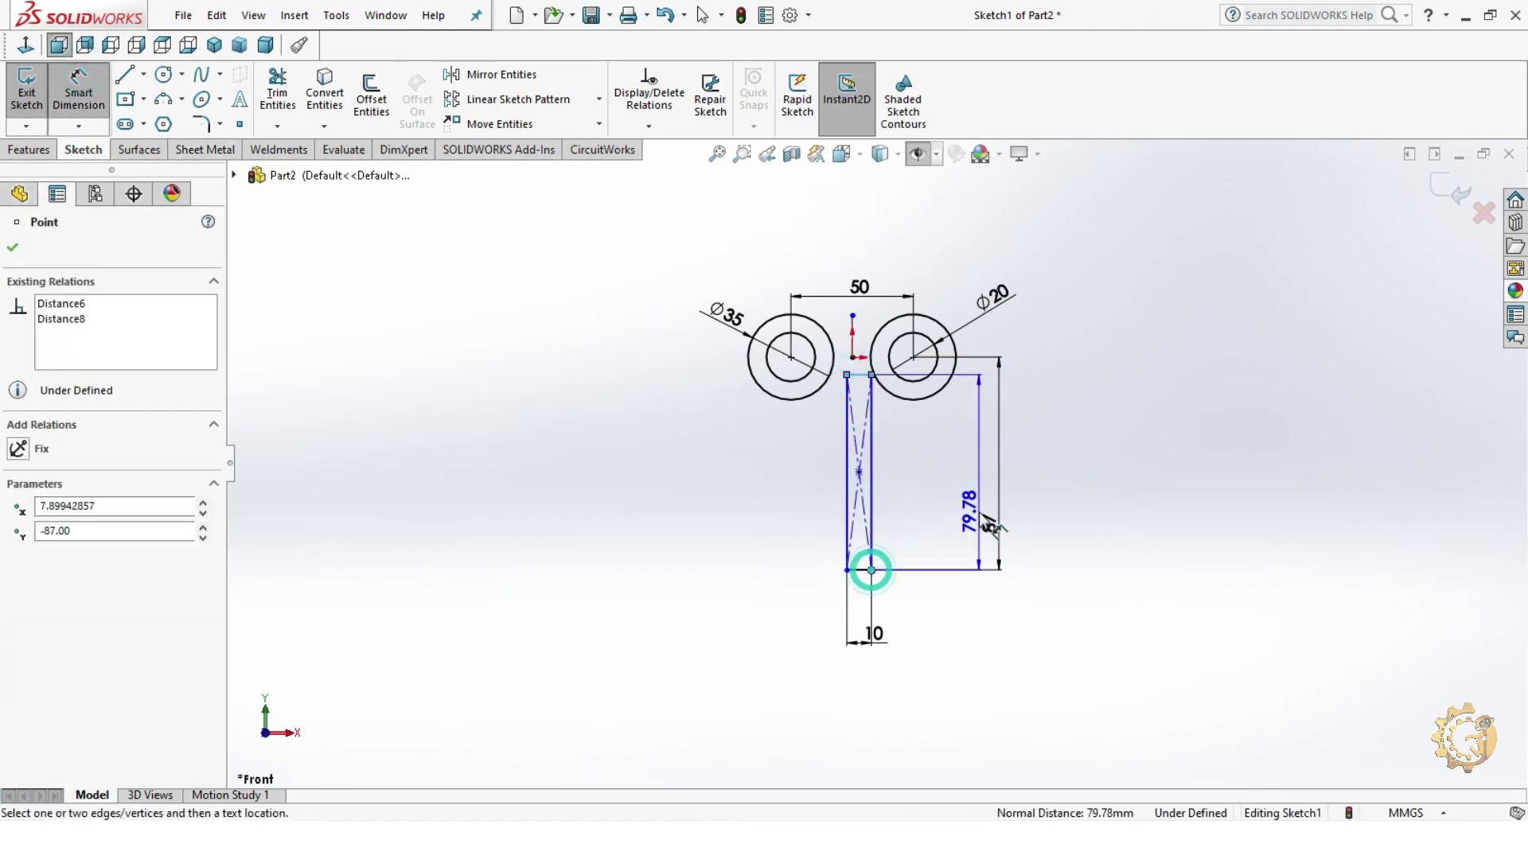
left_click(992, 525)
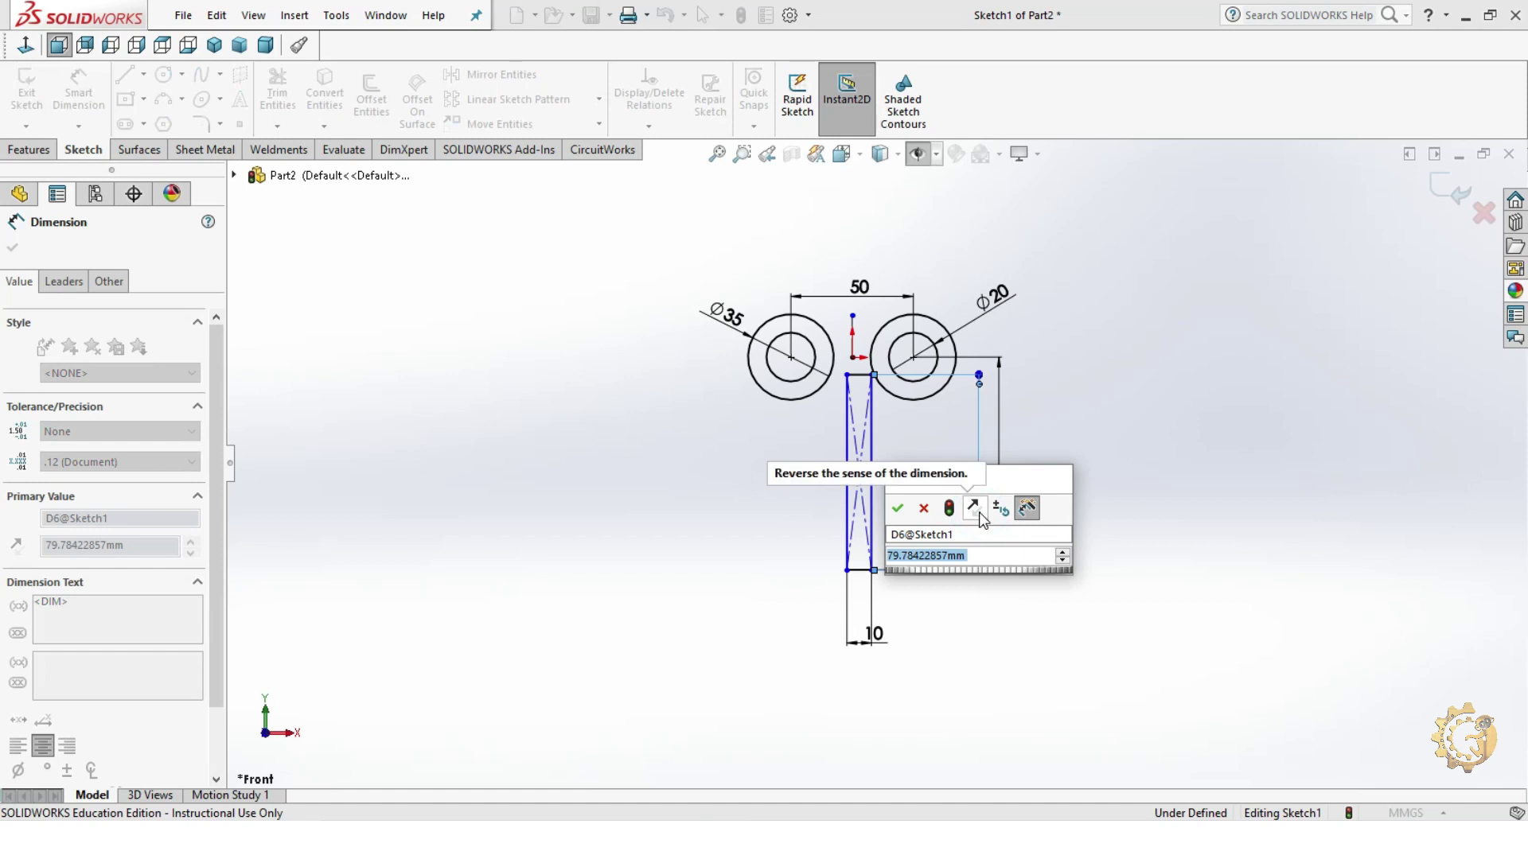
type("45")
key("Return")
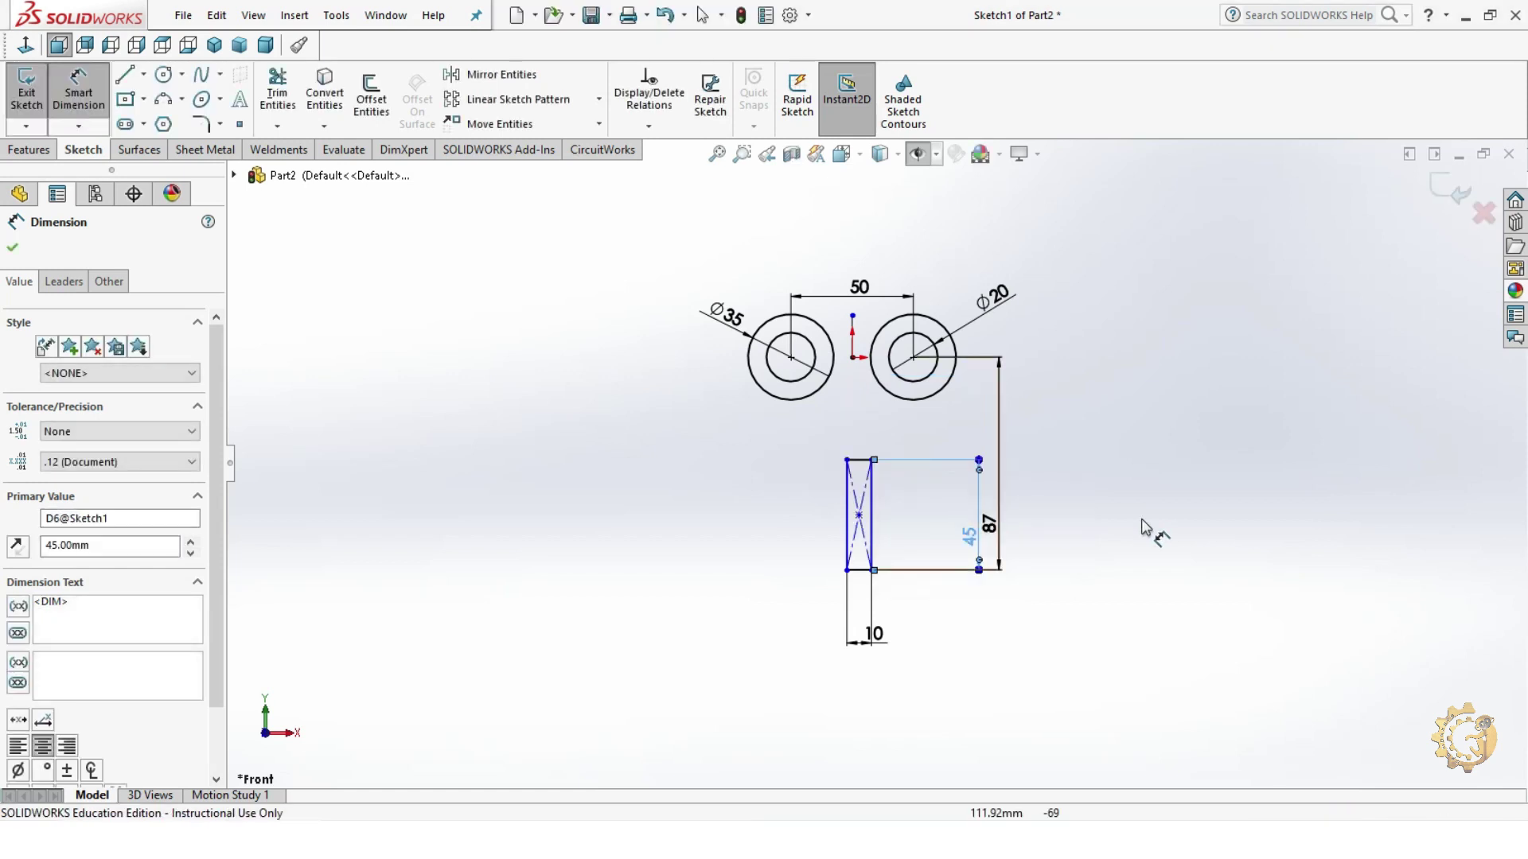
key("Escape")
- Add a Vertical relation between the rectangle's centre and the origin
left_click(859, 516)
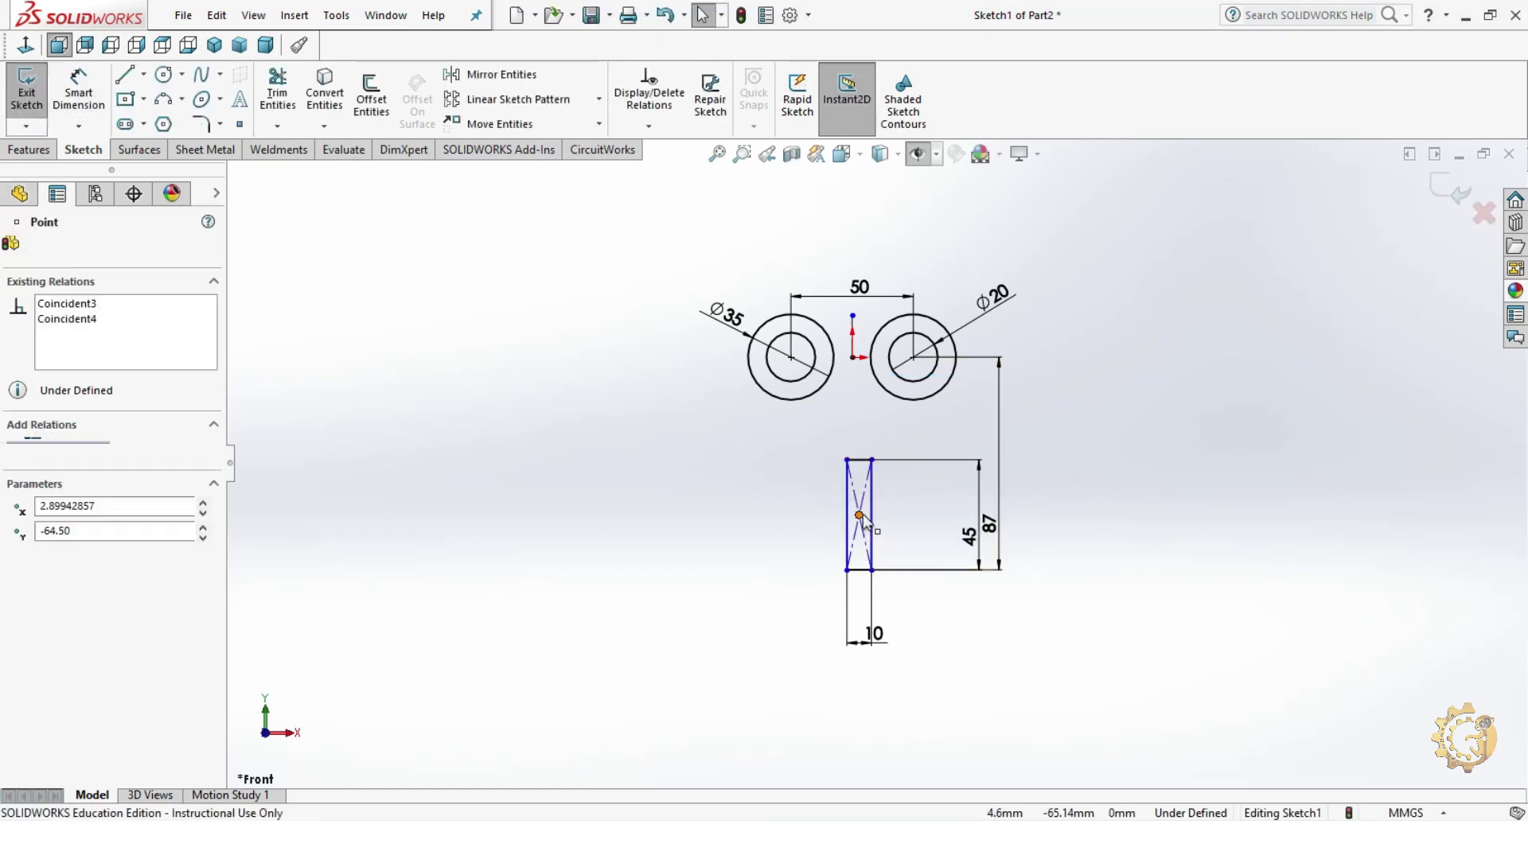
left_click(853, 358, "ctrl")
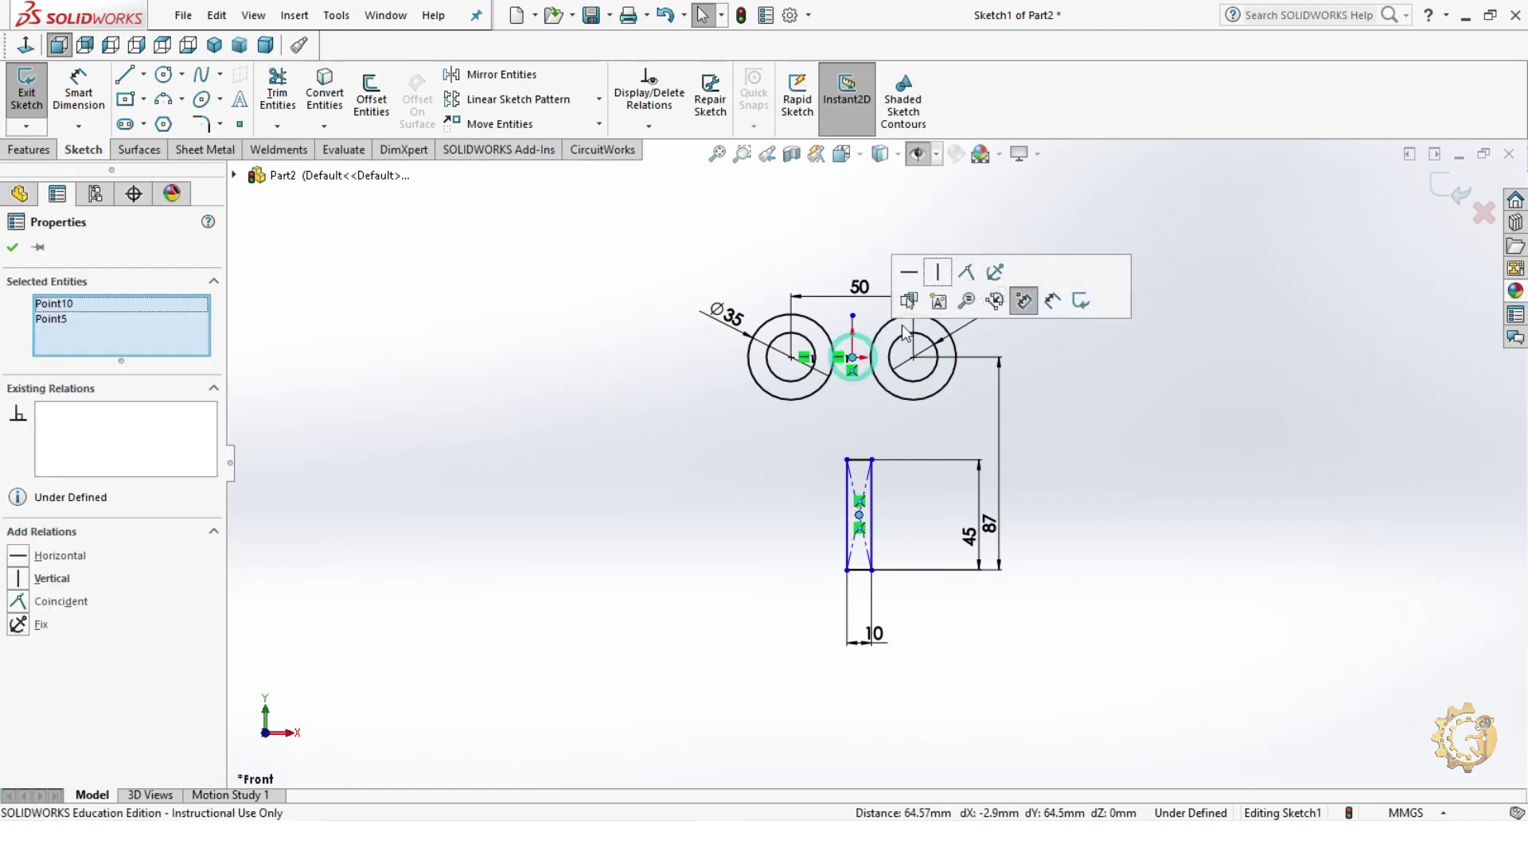
left_click(939, 266)
left_click(1312, 536)
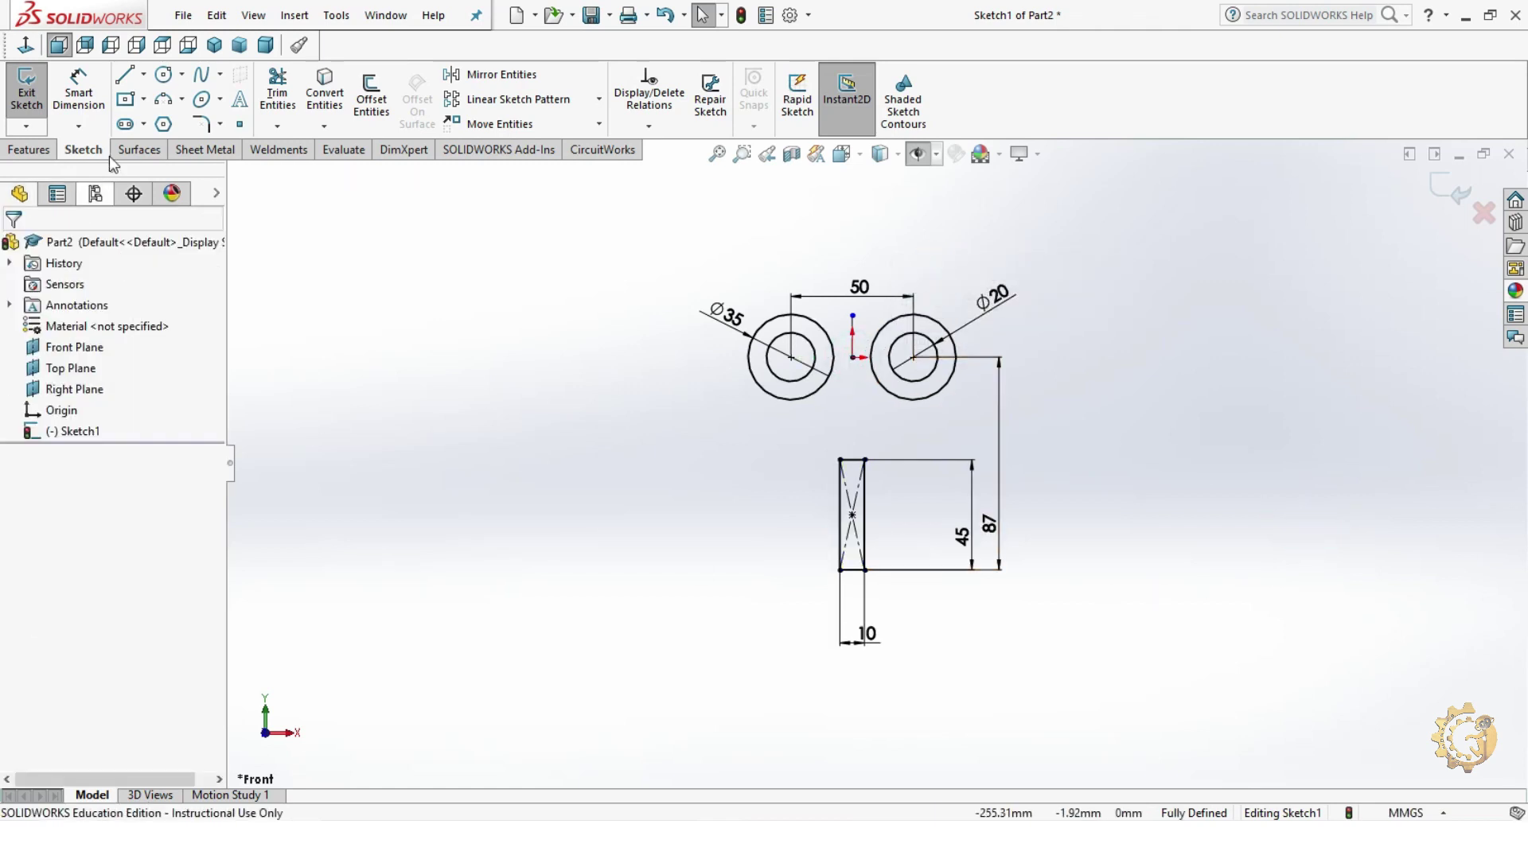
- Draw a horizontal midpoint line across the top of the rectangle
left_click(144, 75)
left_click(184, 143)
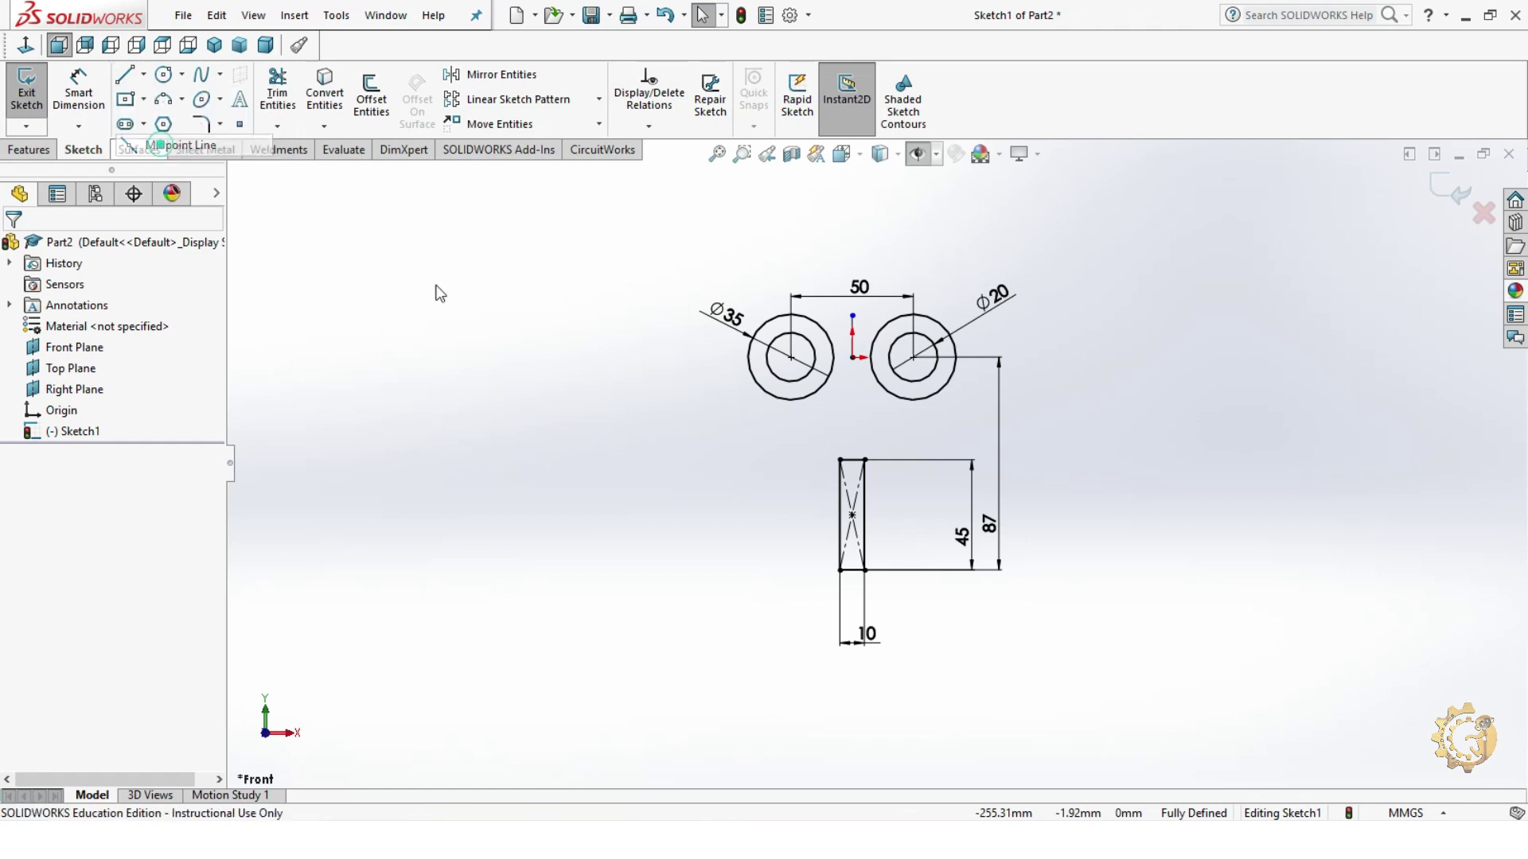
left_click(852, 459)
left_click(883, 459)
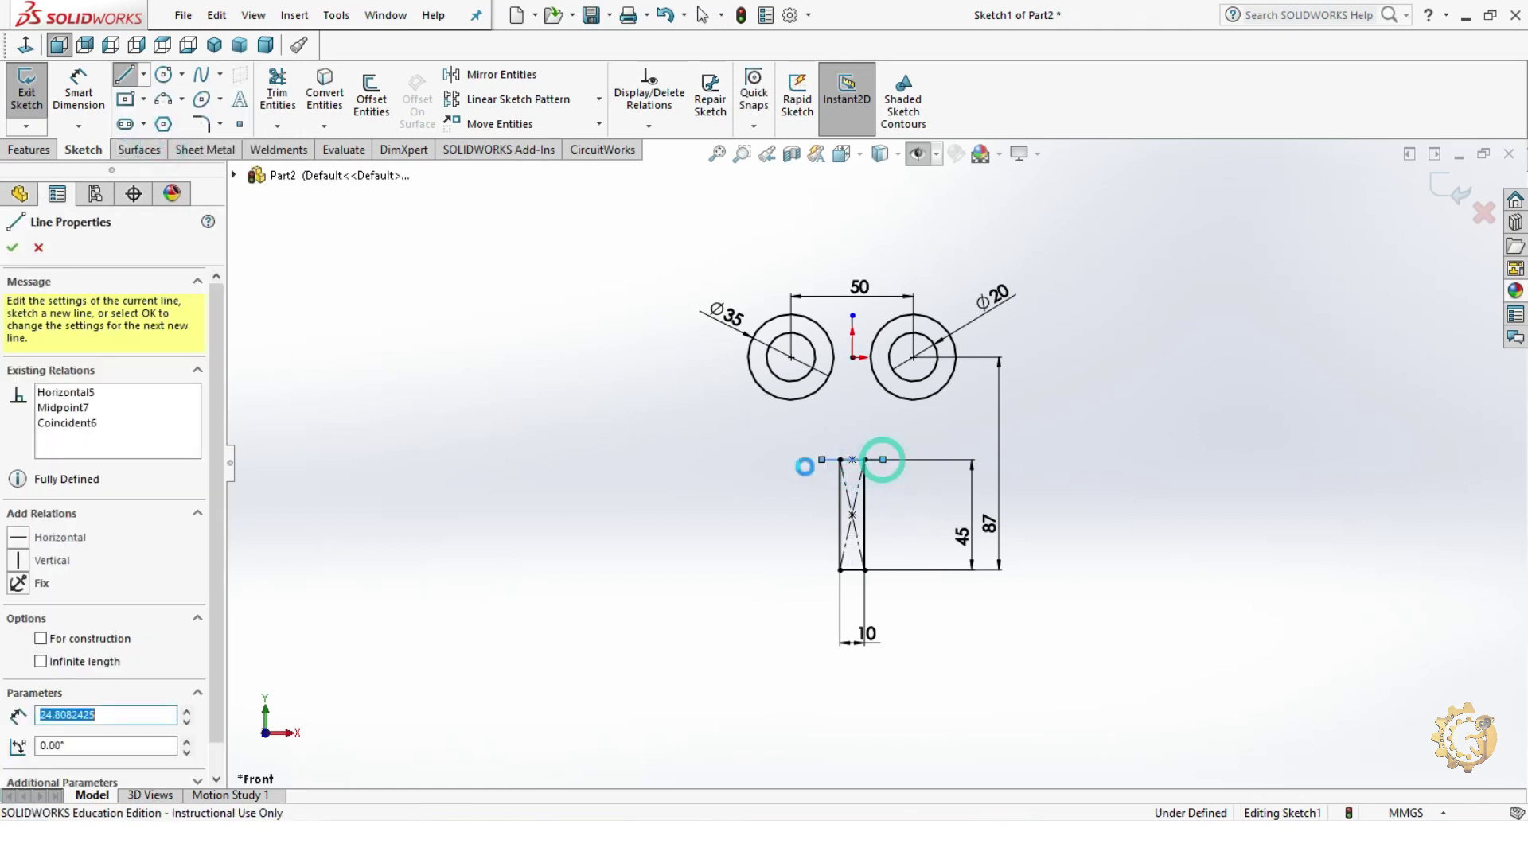
key("Escape")
- Dimension the stem's top line to 20 and clear the selection
left_click(79, 92)
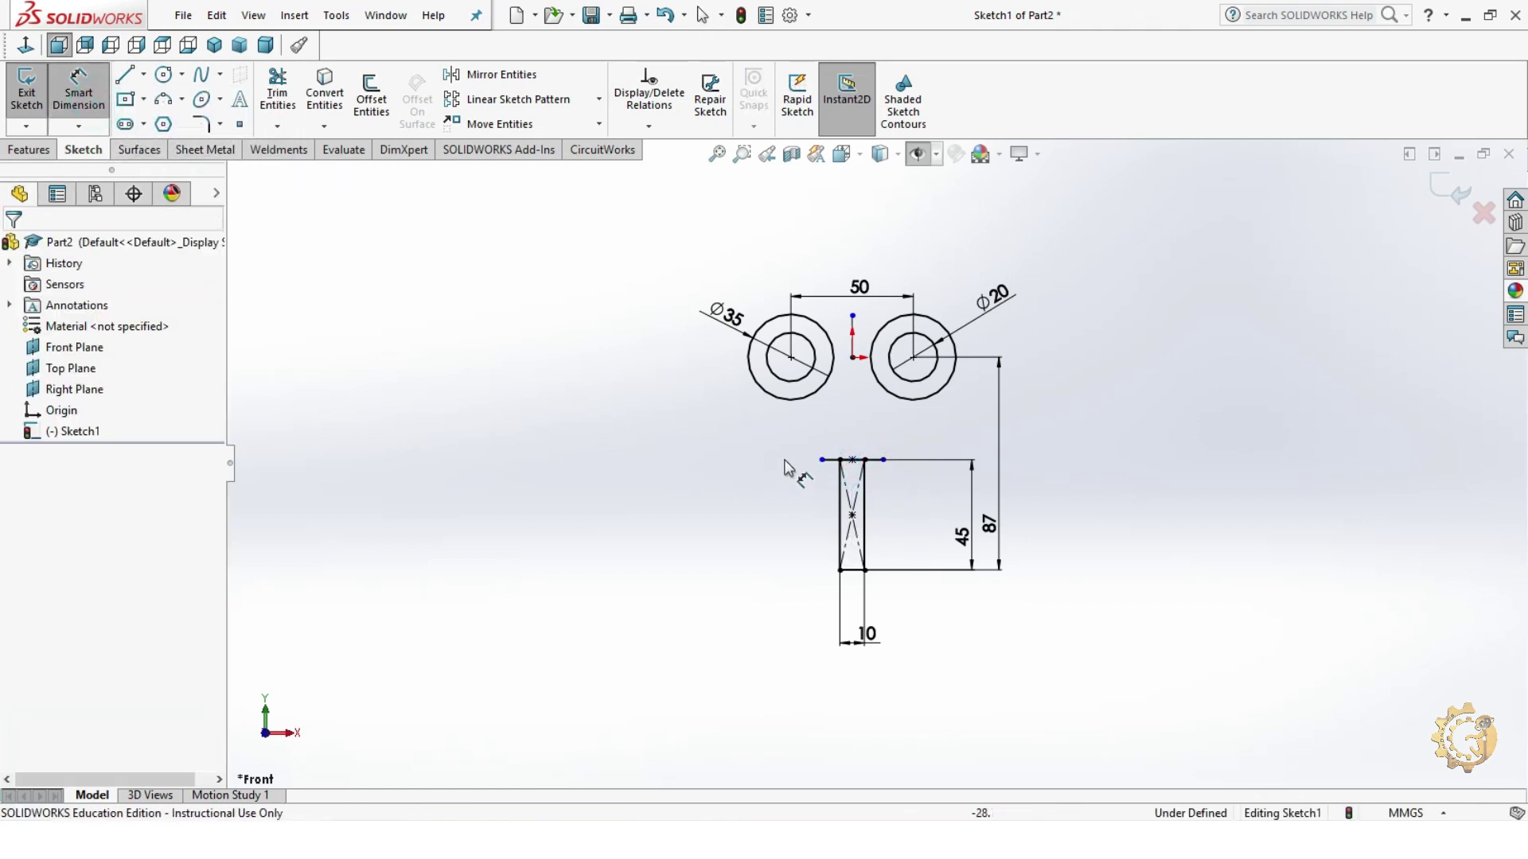
left_click(828, 461)
scroll(866, 480, "up", 3)
left_click(828, 513)
type("20")
key("Return")
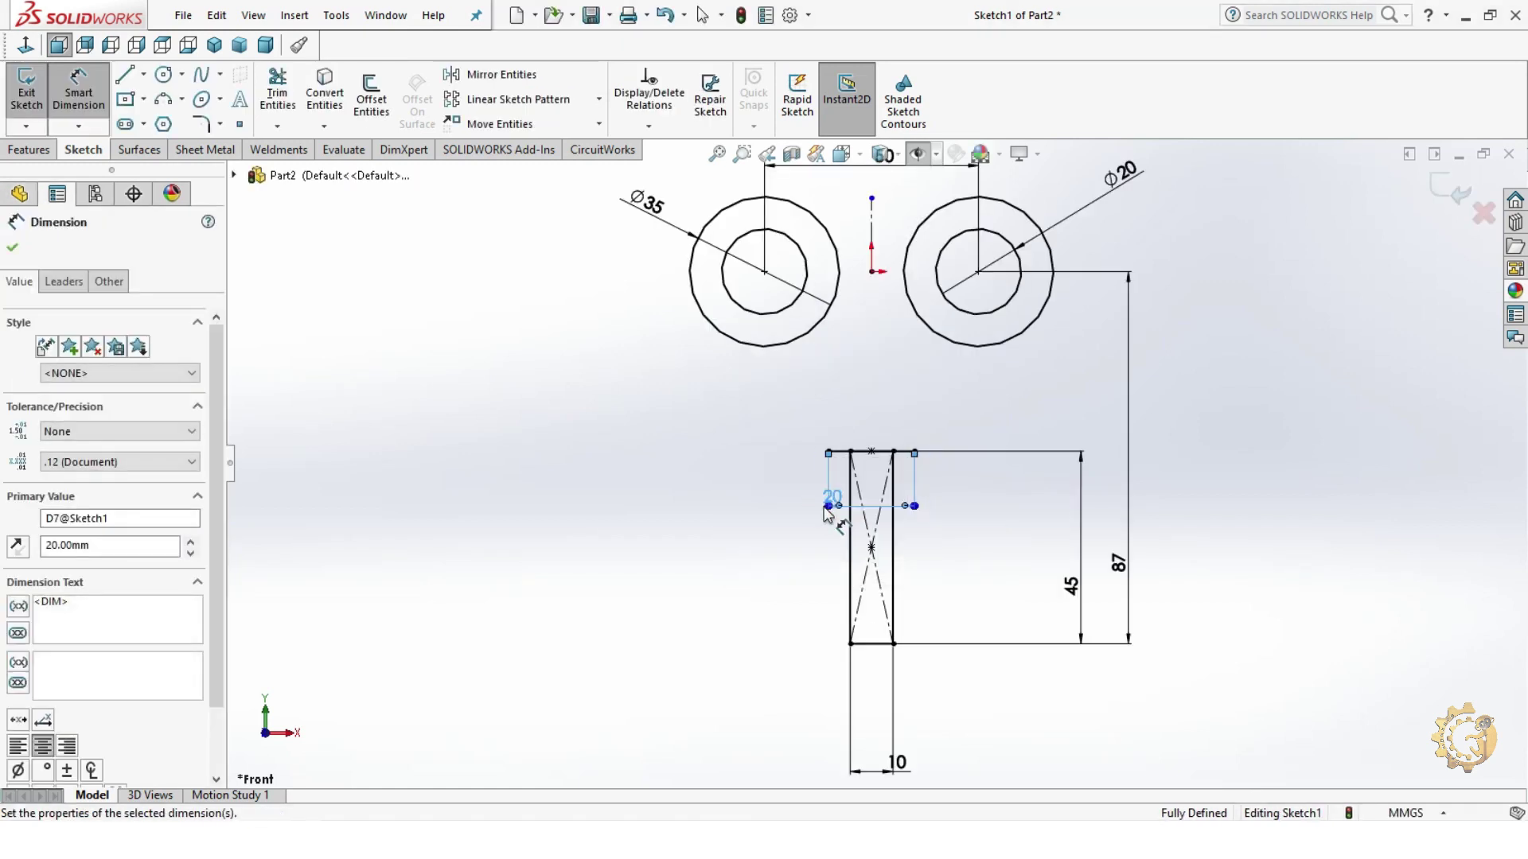
key("Escape")
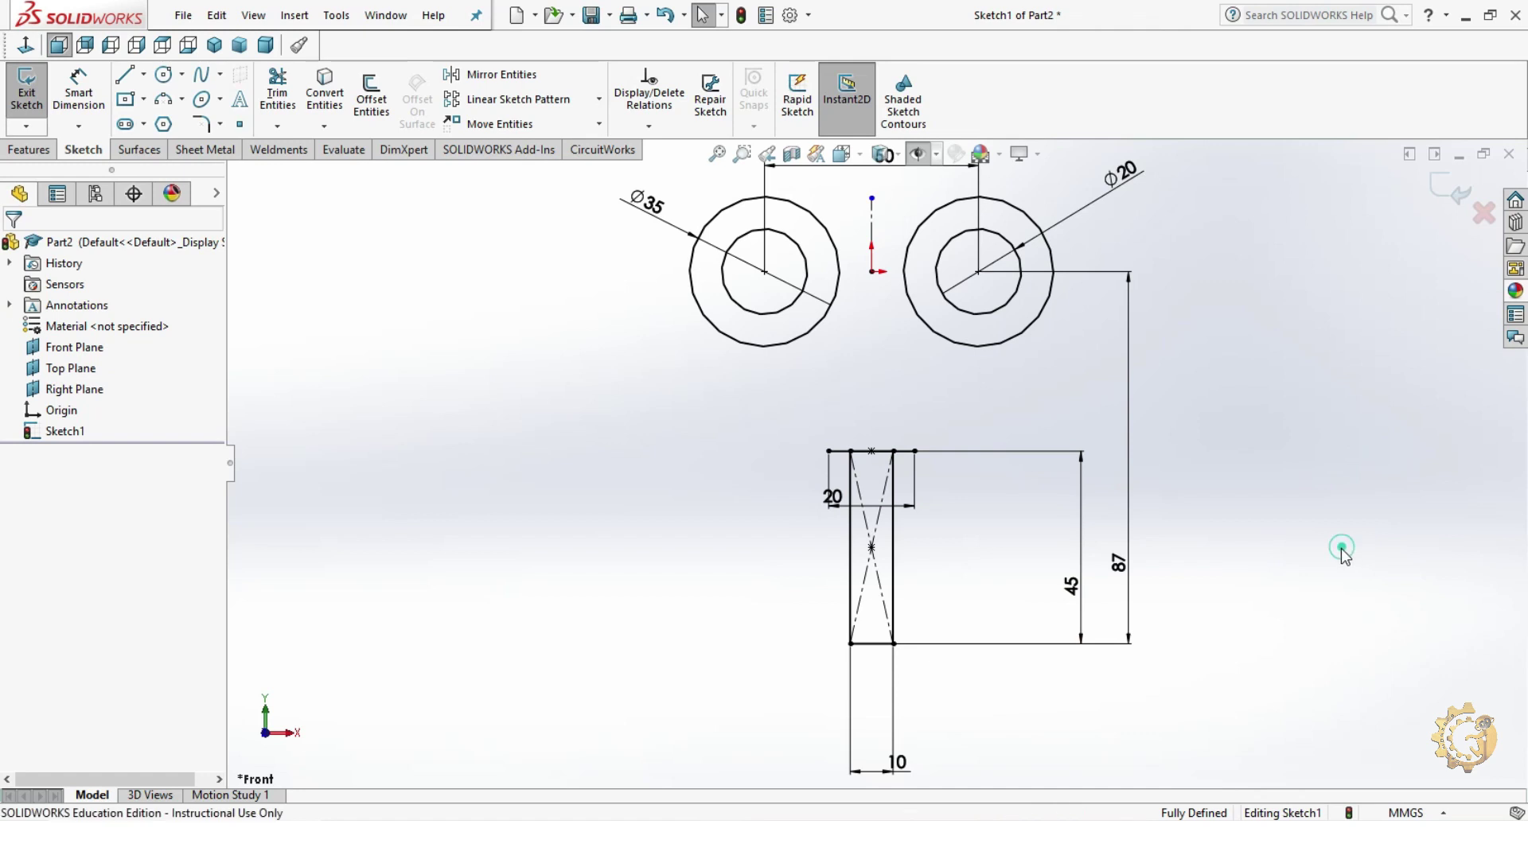
left_click(826, 506)
left_click(262, 288)
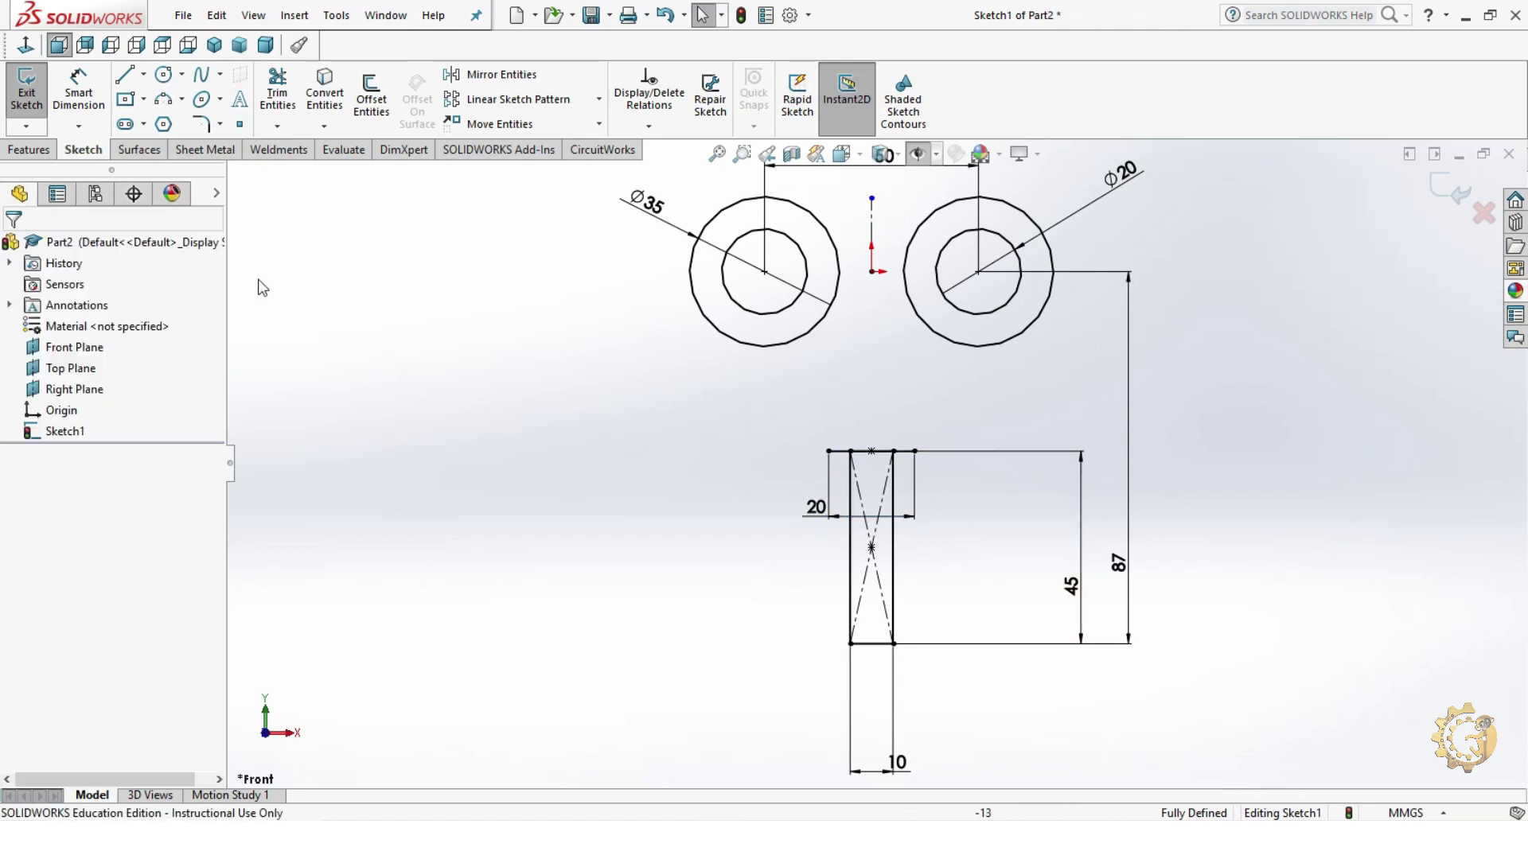
- Draw a three-point arc from the left Ø35 circle to the stem's top-left corner, tangent to the circle
left_click(163, 100)
left_click(720, 331)
left_click(829, 452)
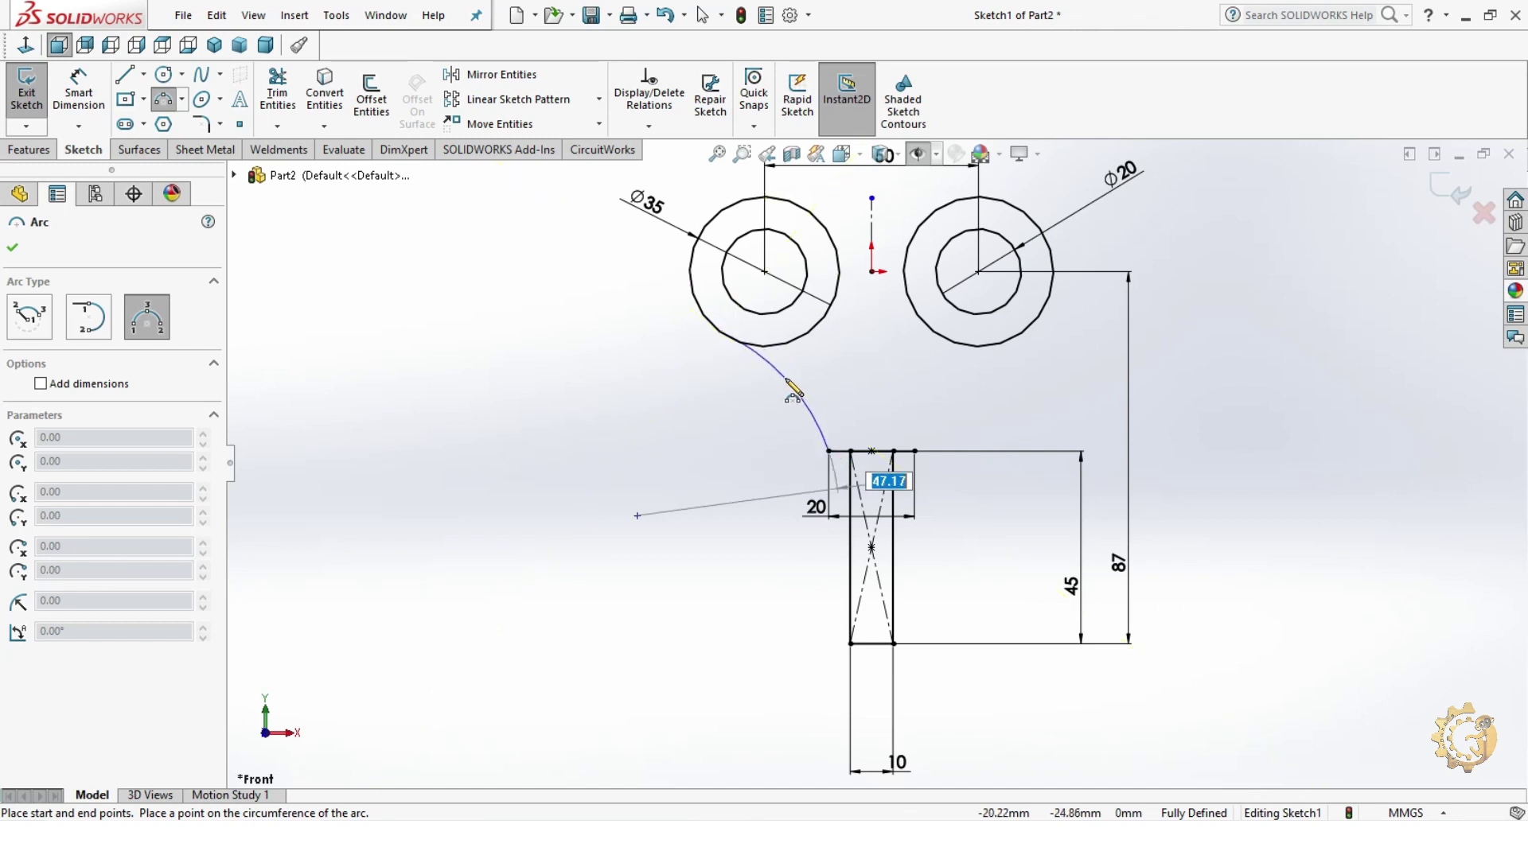
left_click(786, 382)
key("Escape")
left_click(805, 336, "ctrl")
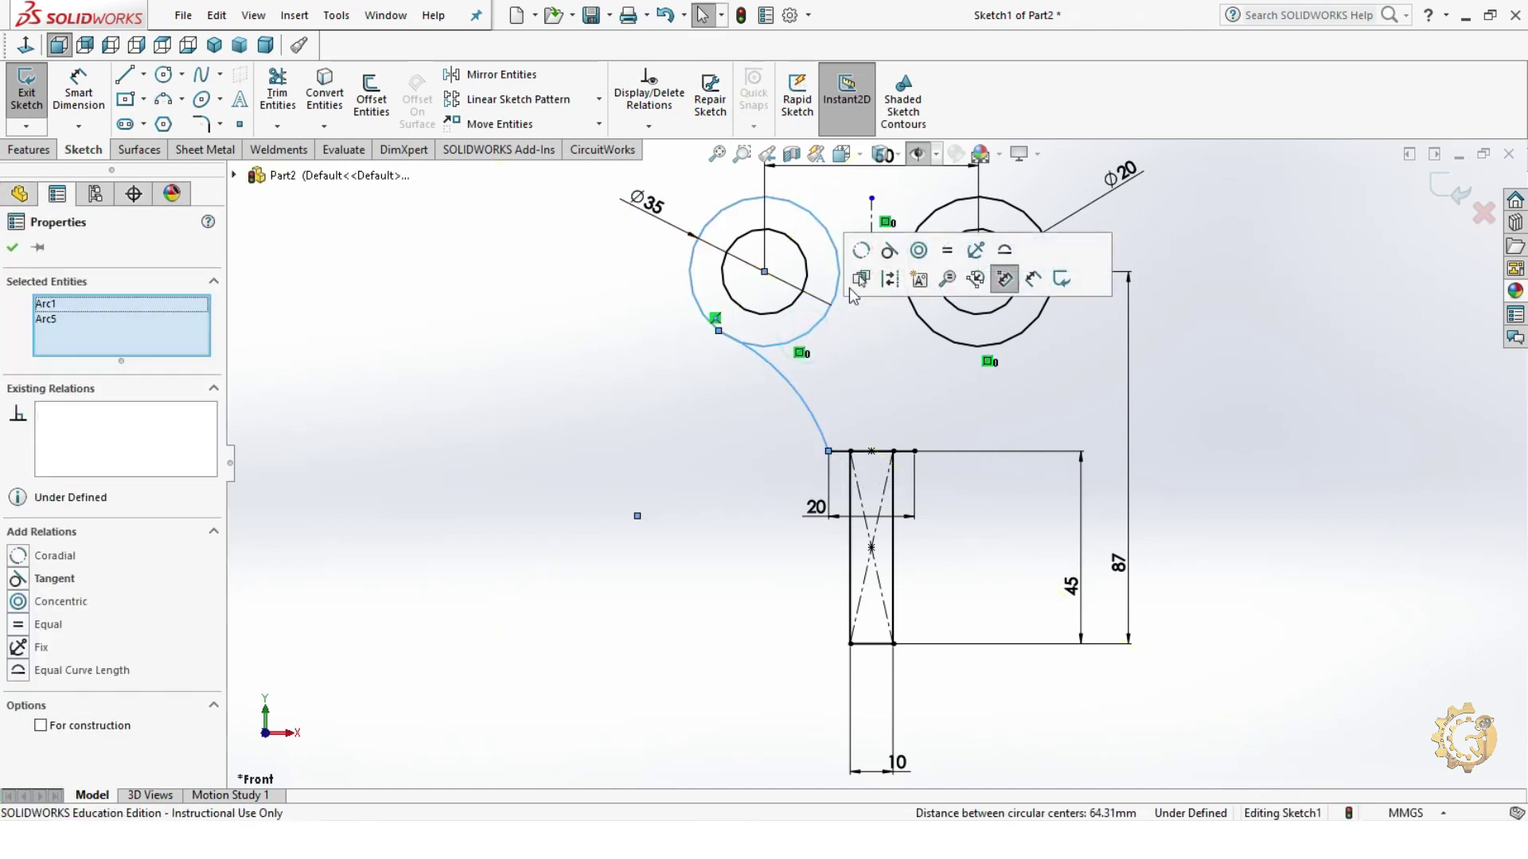
left_click(887, 256)
left_click(1406, 417)
key("f")
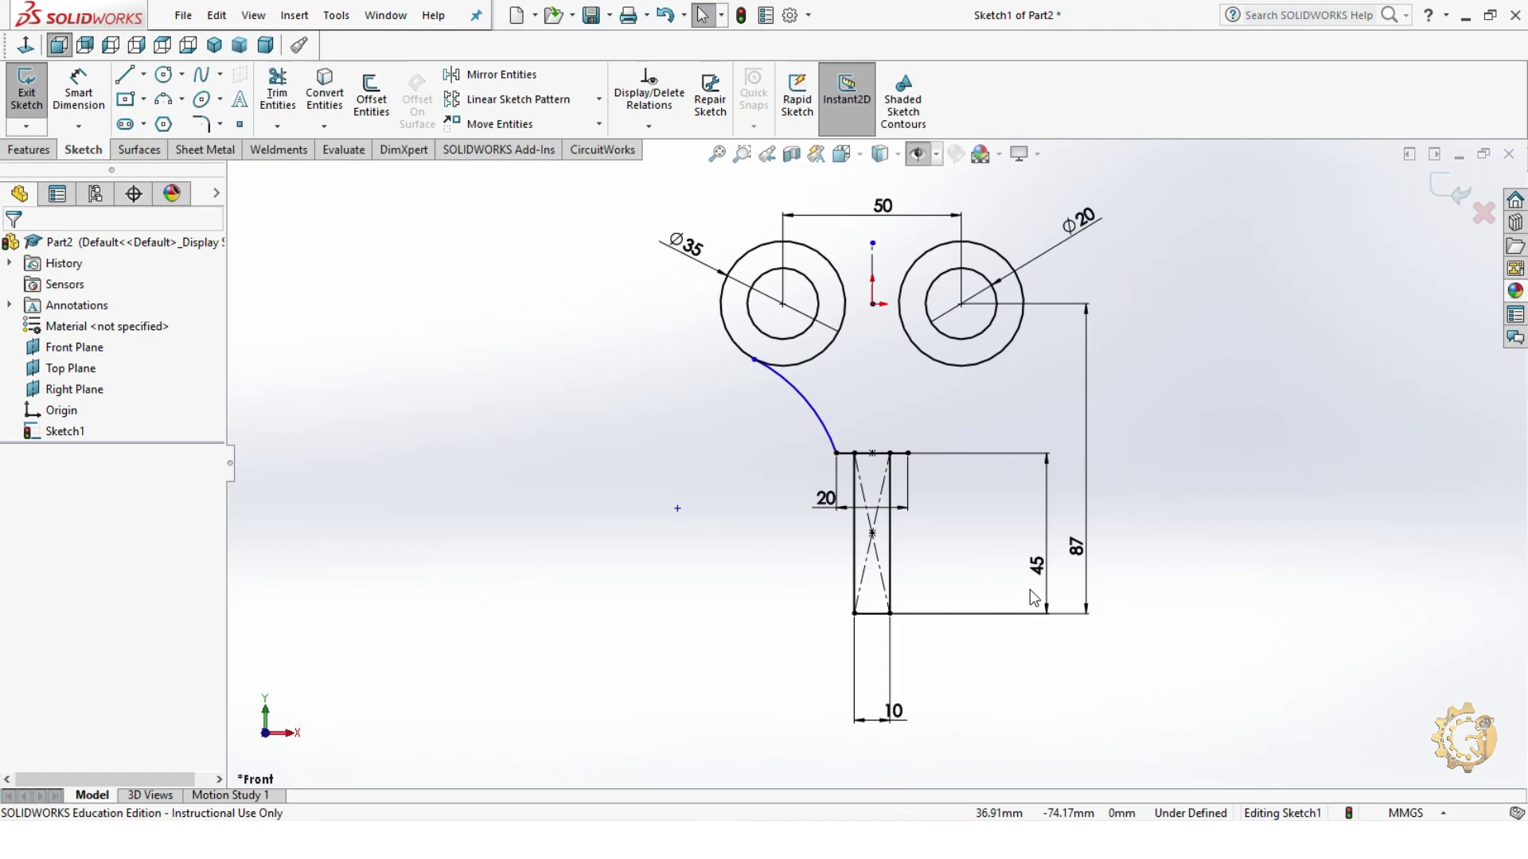
- Dimension the new arc's radius to 25
left_click(94, 97)
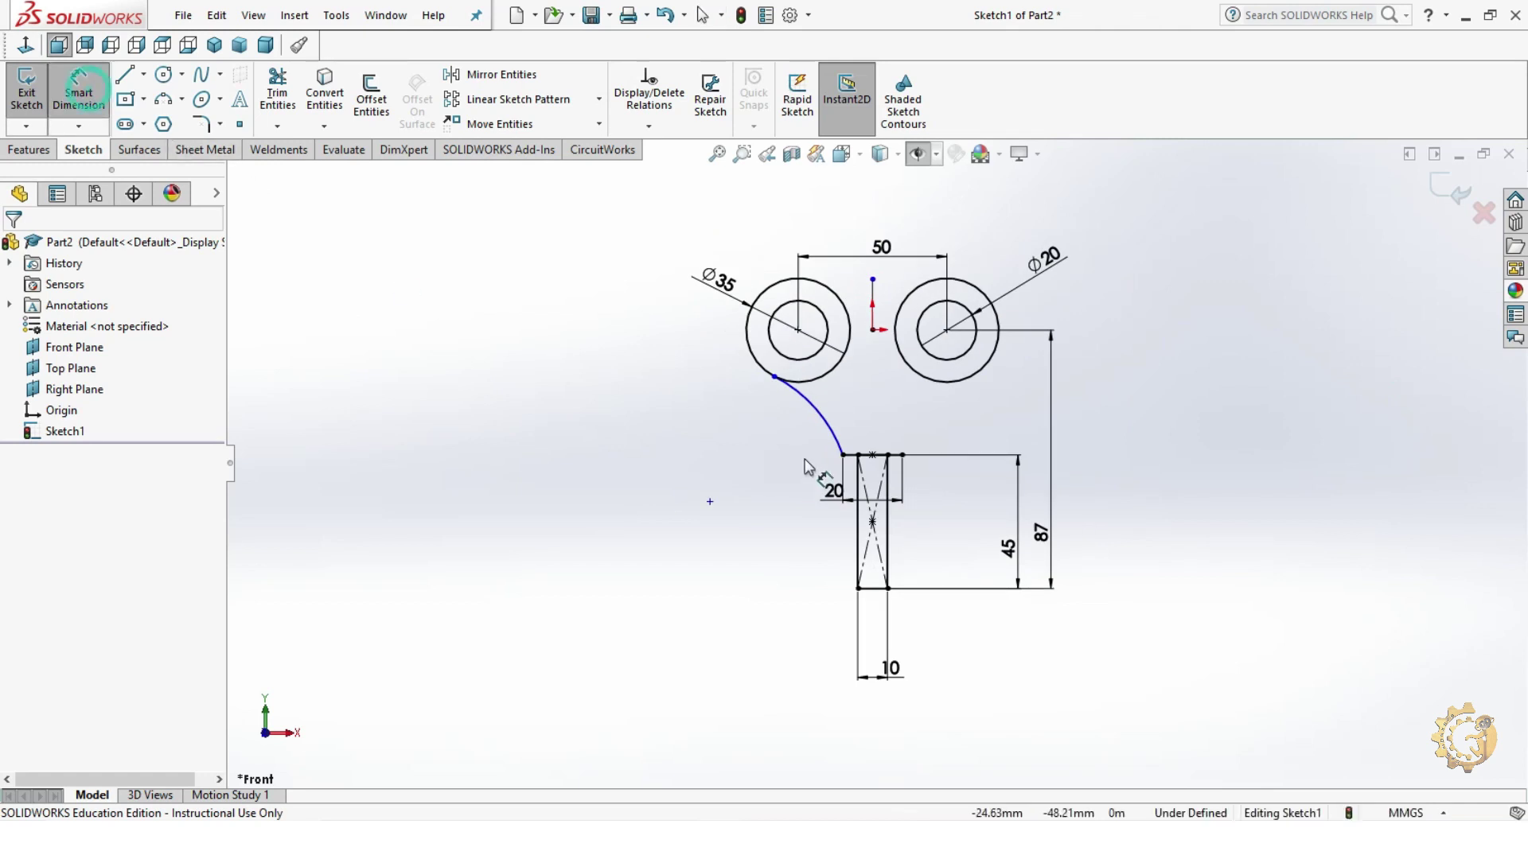
left_click(822, 422)
left_click(766, 446)
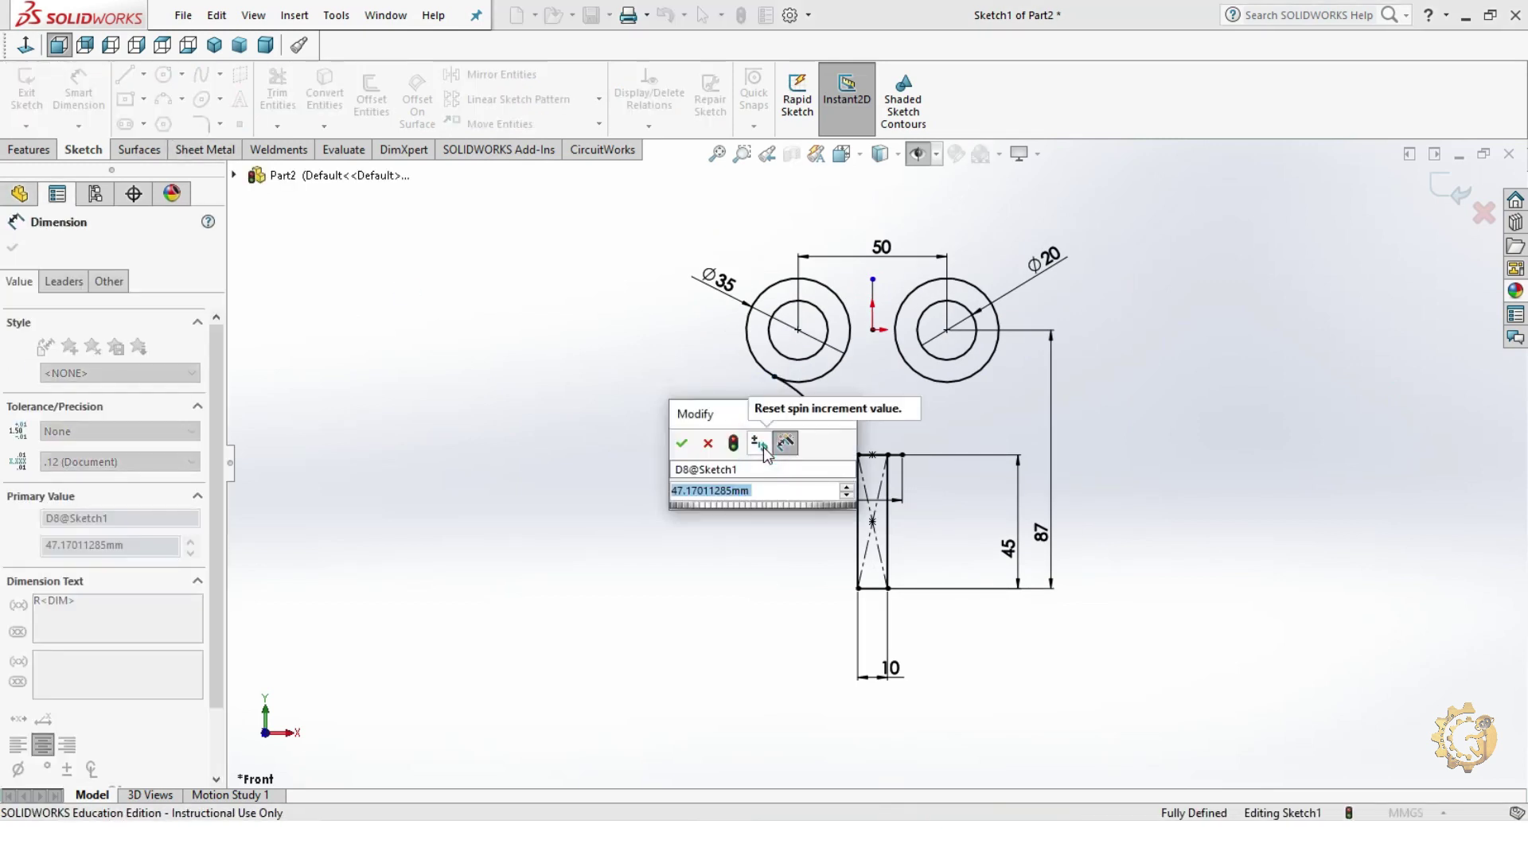
type("25")
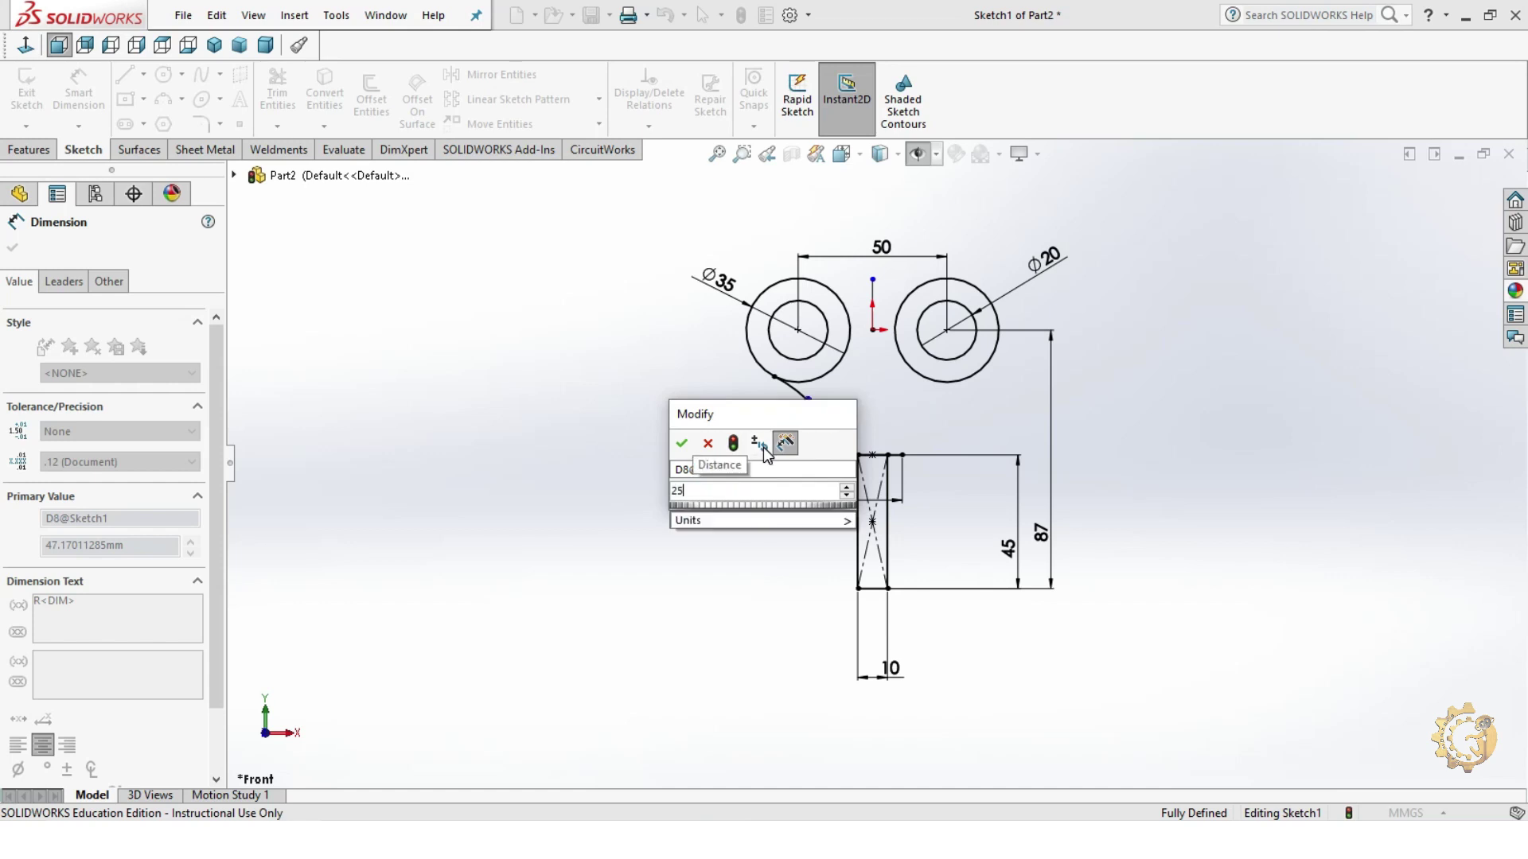
key("Return")
left_click(1175, 414)
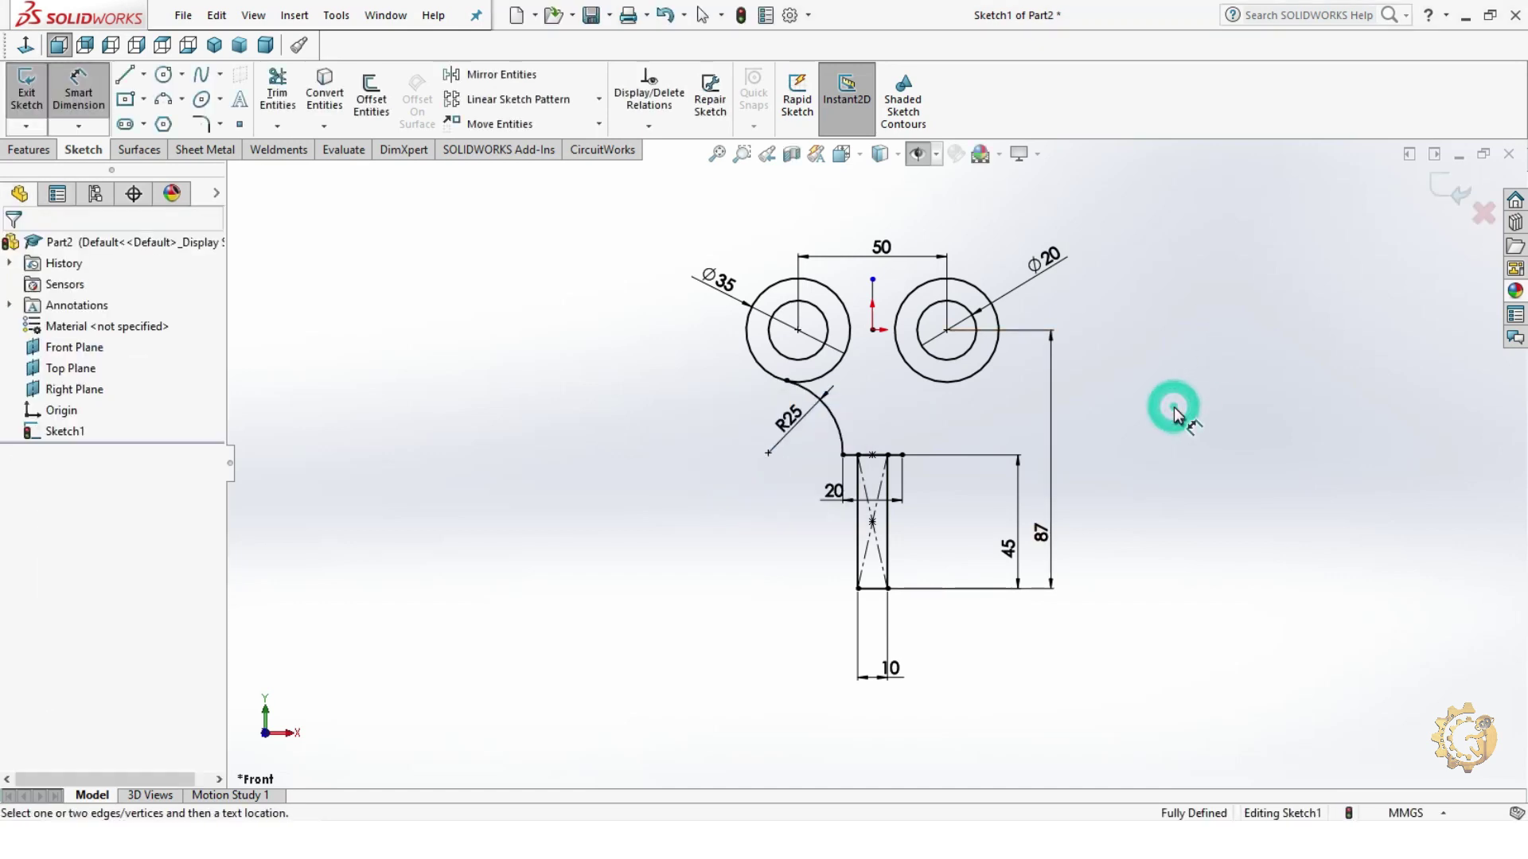
key("Escape")
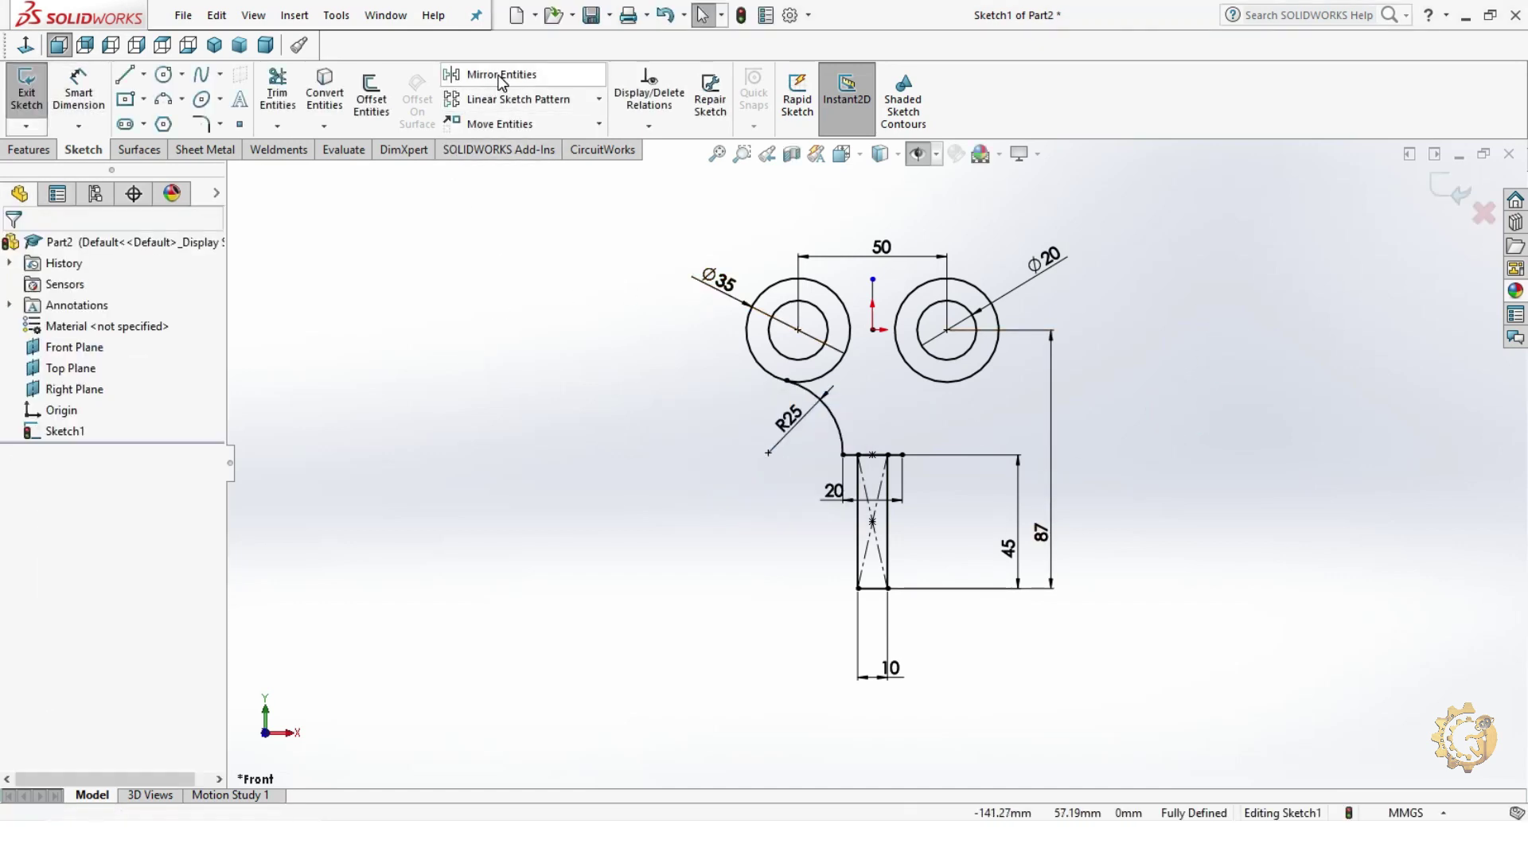
- Mirror the R25 arc to the right side about the vertical centerline
left_click(501, 79)
left_click(834, 426)
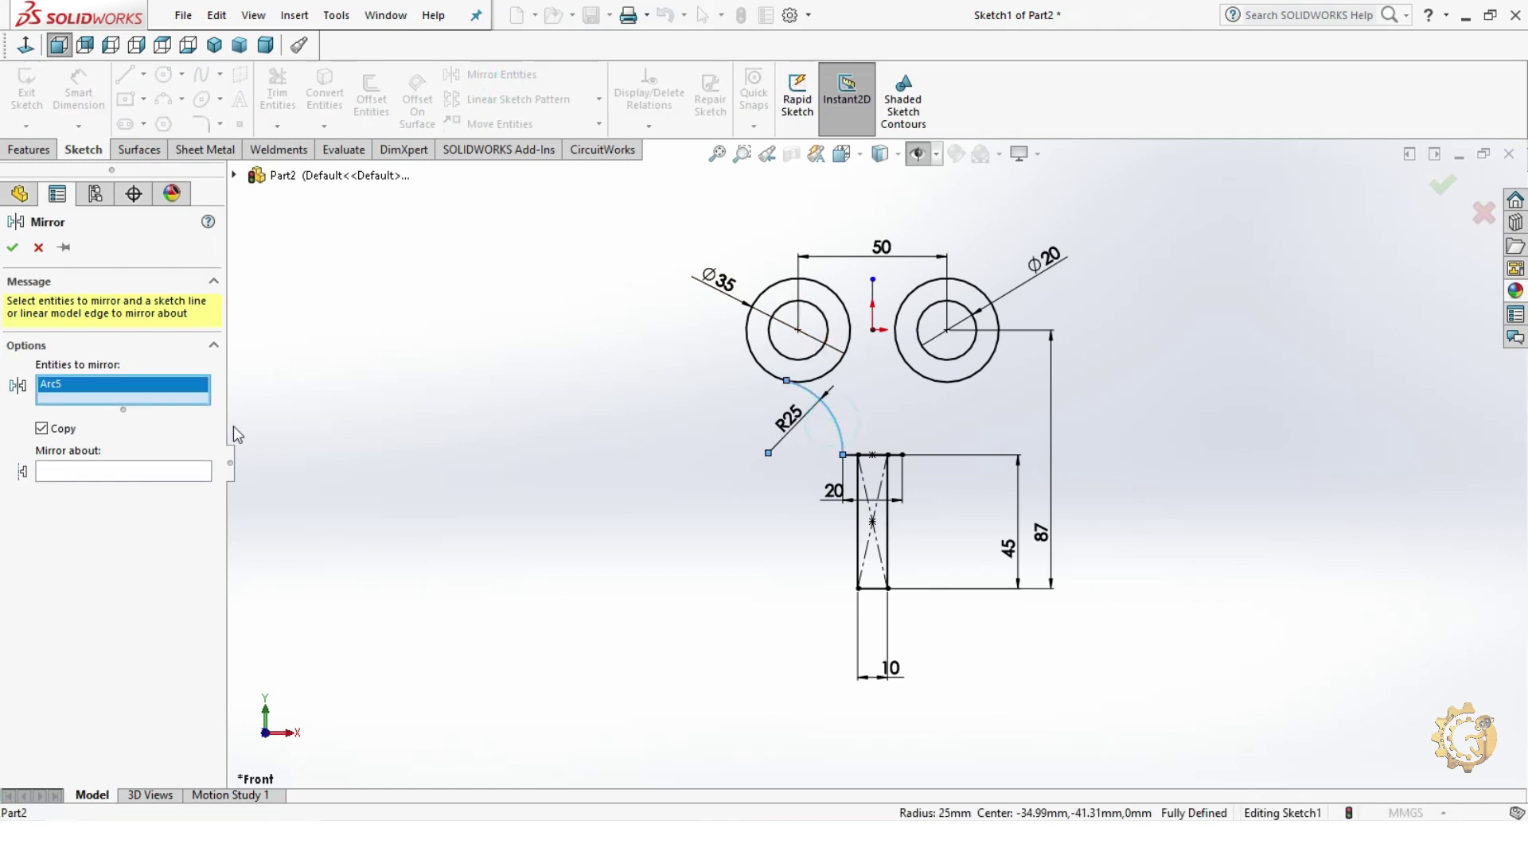
left_click(158, 476)
left_click(872, 299)
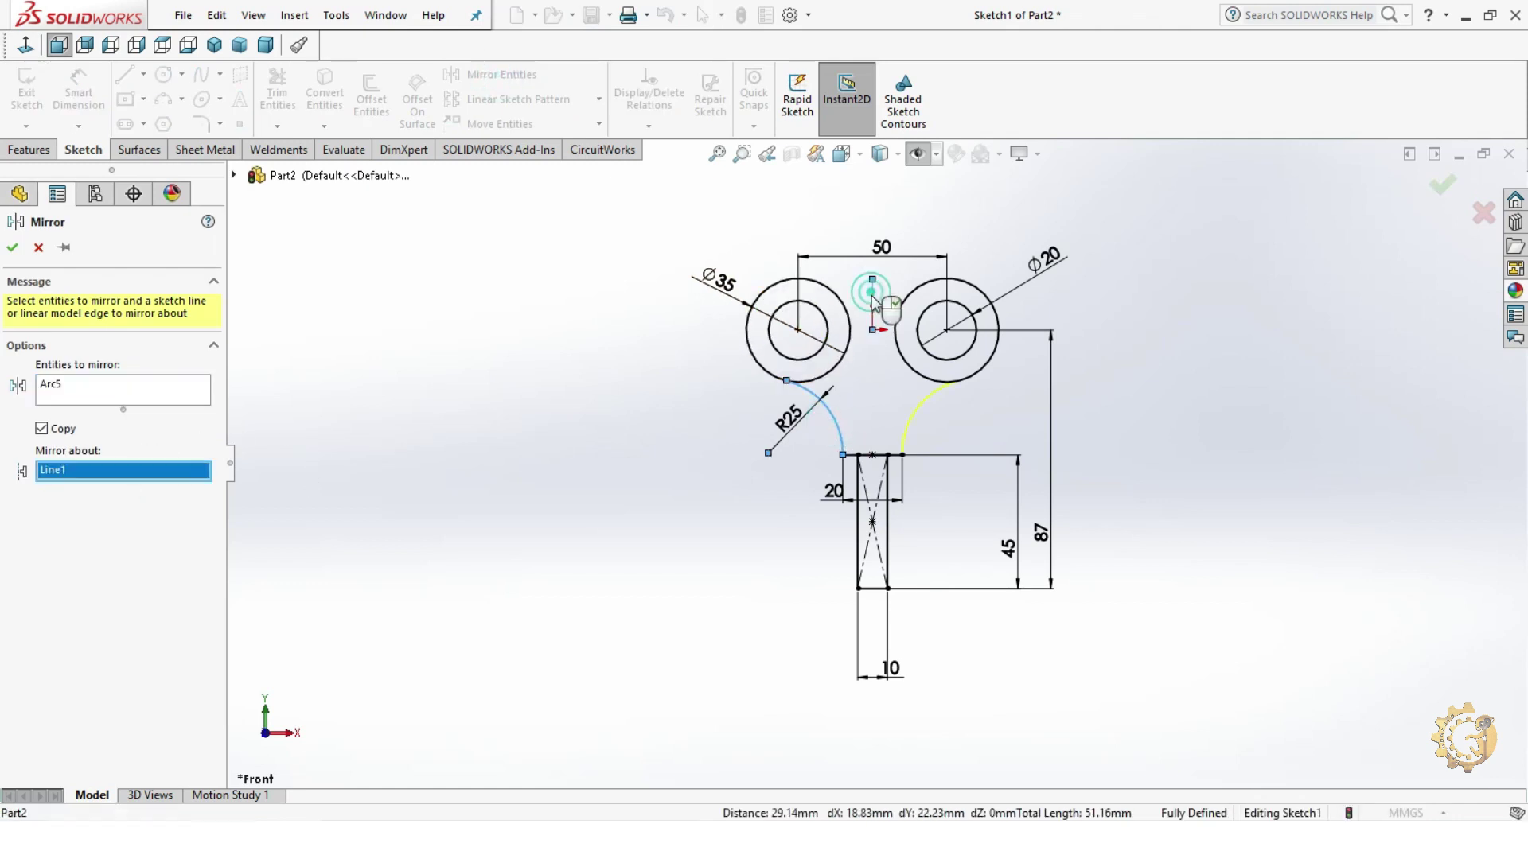
left_click(14, 248)
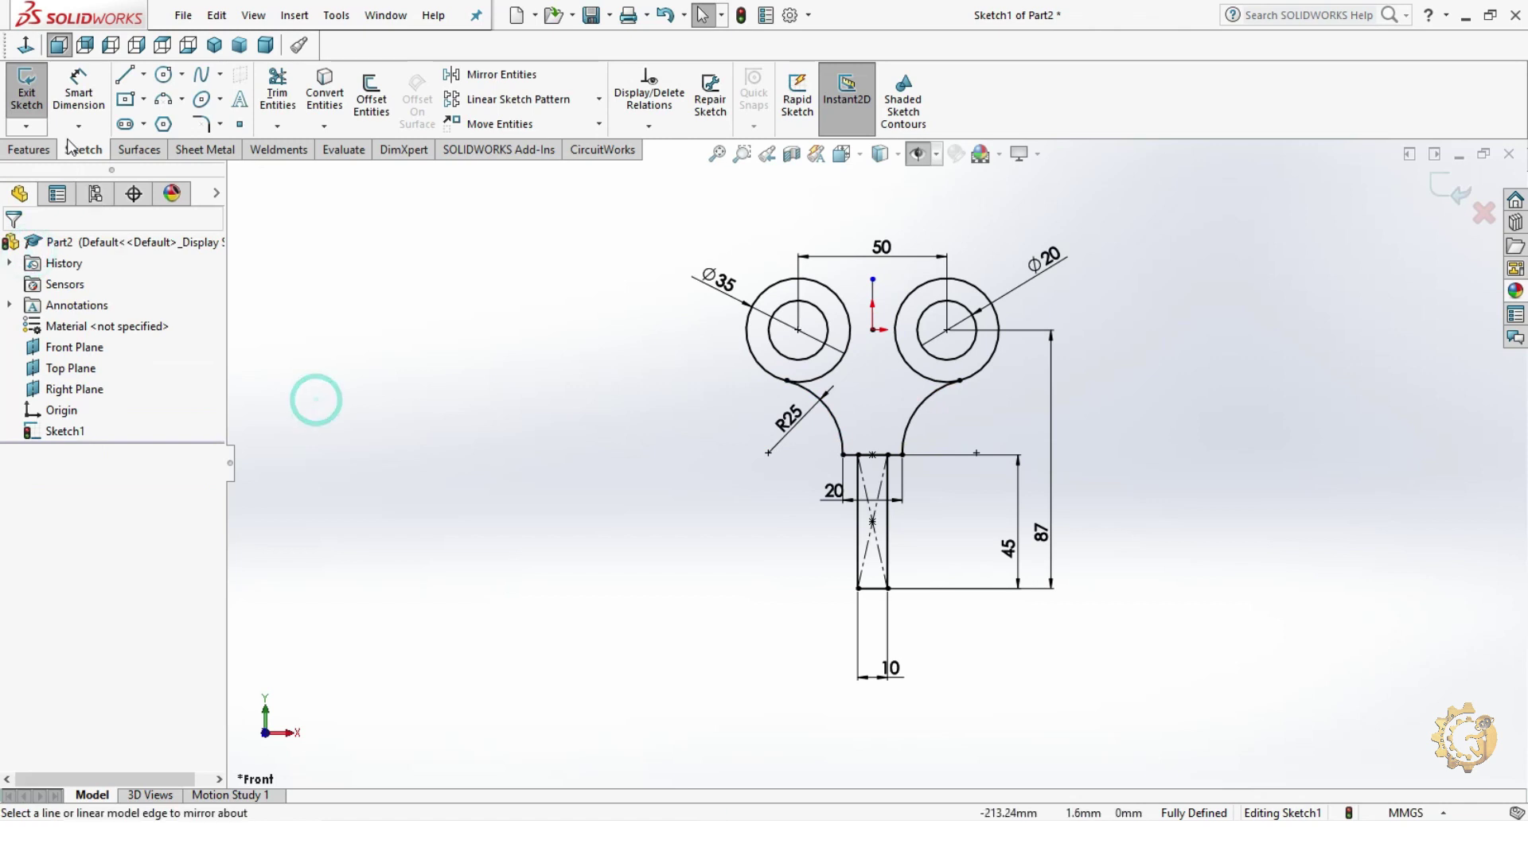
- Draw a top arc joining the two circles and make it tangent to both
left_click(161, 102)
scroll(870, 197, "down", 3)
left_click(805, 367)
left_click(947, 363)
left_click(875, 375)
key("Escape")
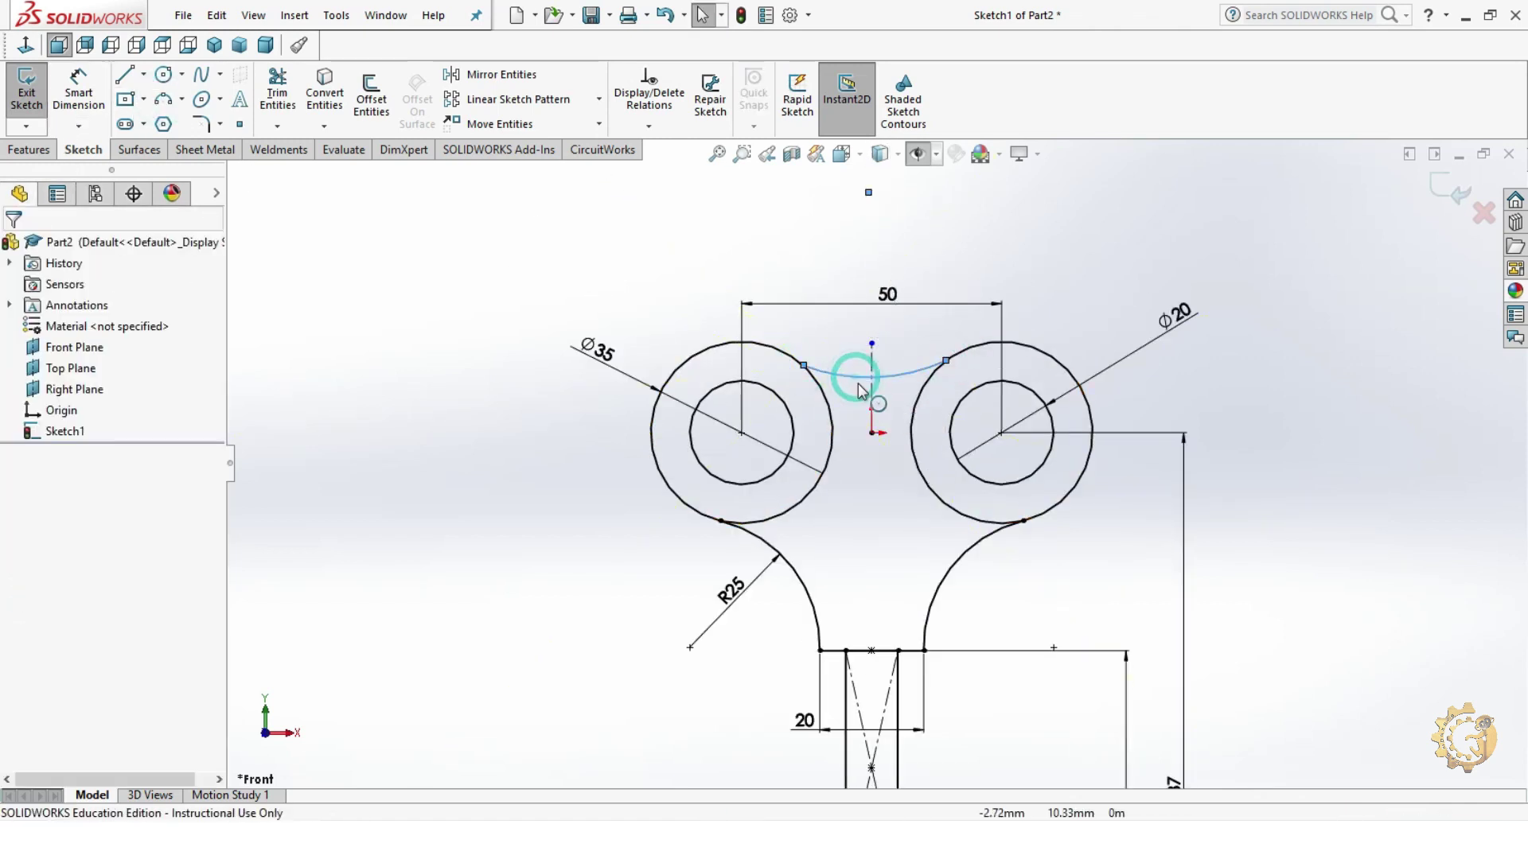
left_click(829, 400, "ctrl")
left_click(917, 318)
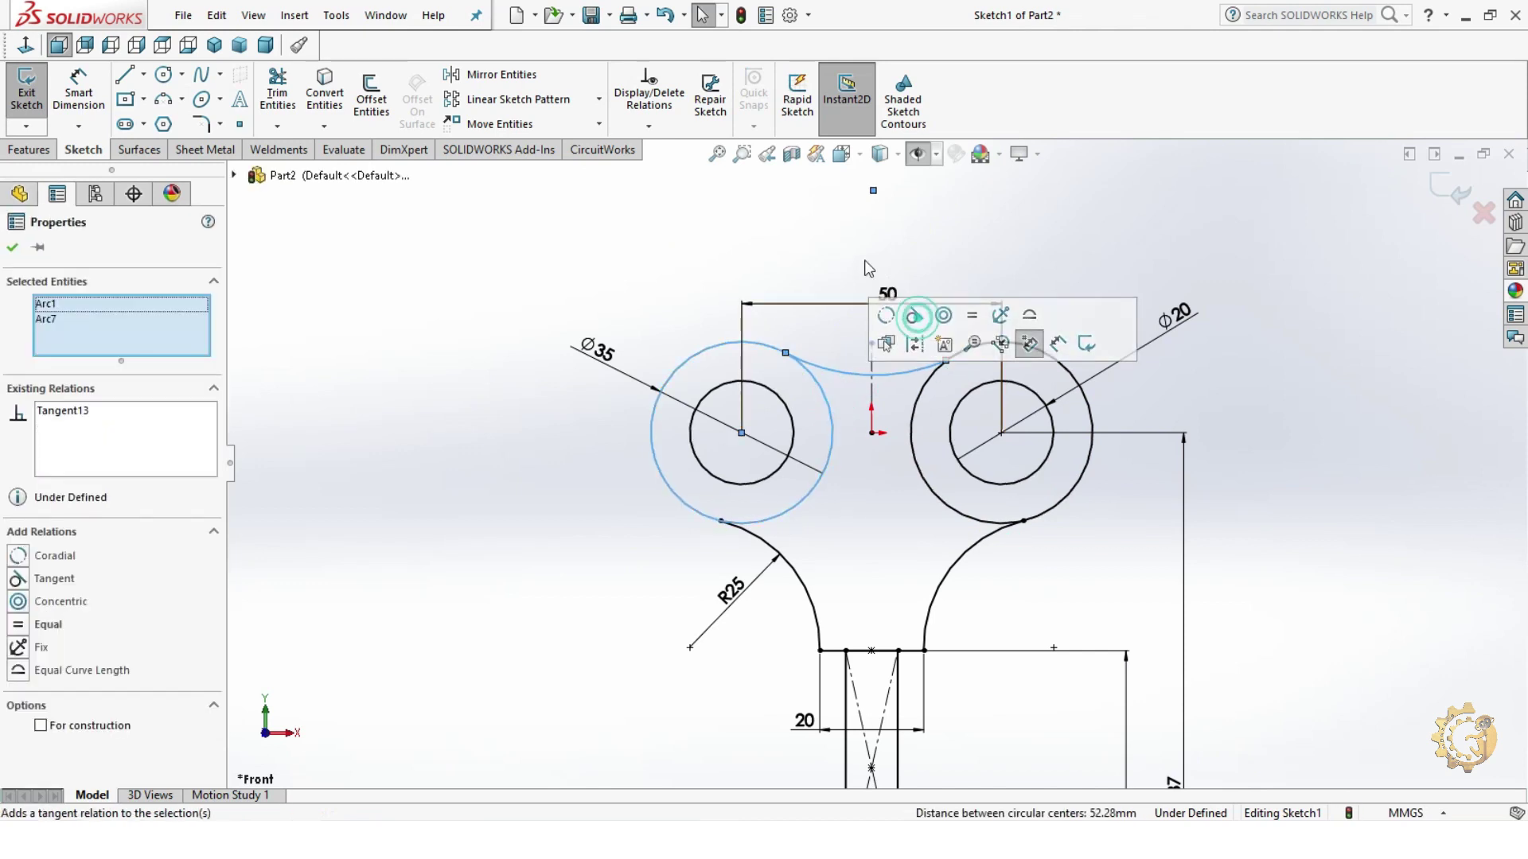
left_click(856, 246)
left_click(925, 384)
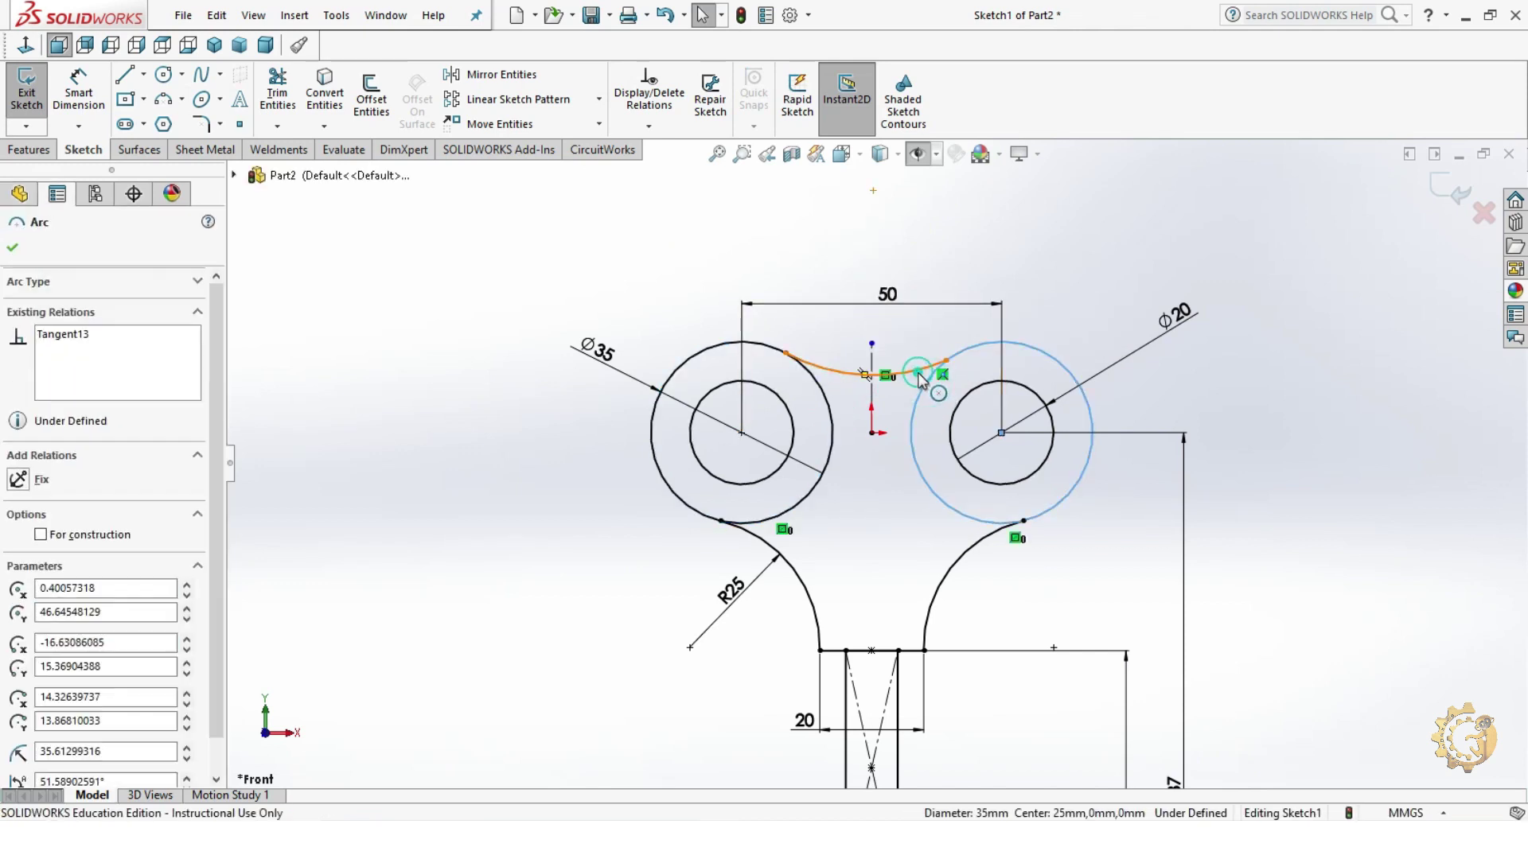
left_click(925, 384, "ctrl")
left_click(1000, 290)
- Dimension the top connecting arc to radius 50
left_click(980, 235)
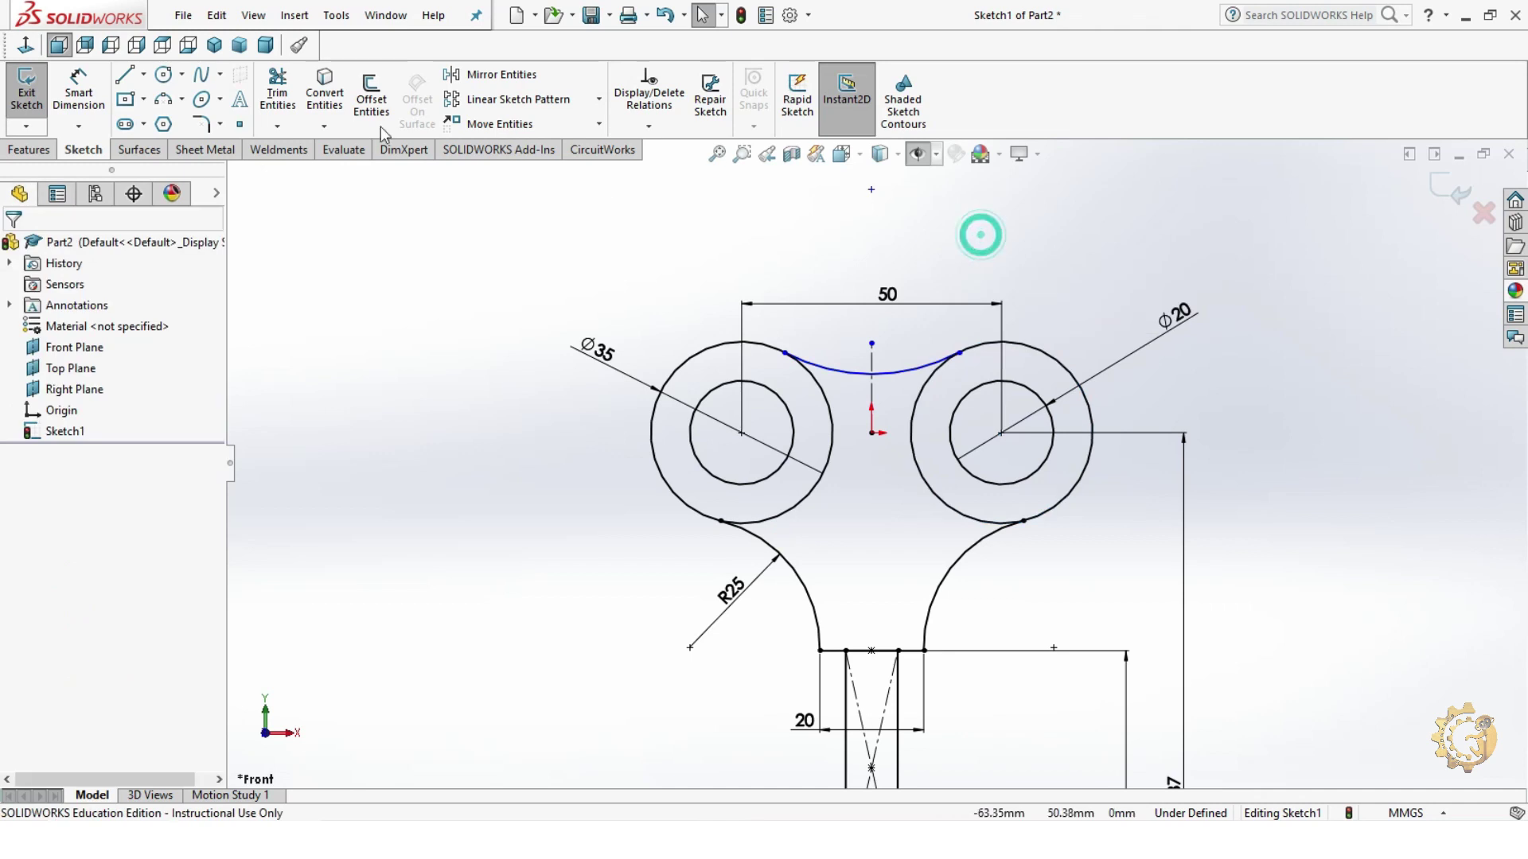
left_click(77, 78)
scroll(875, 464, "up", 2)
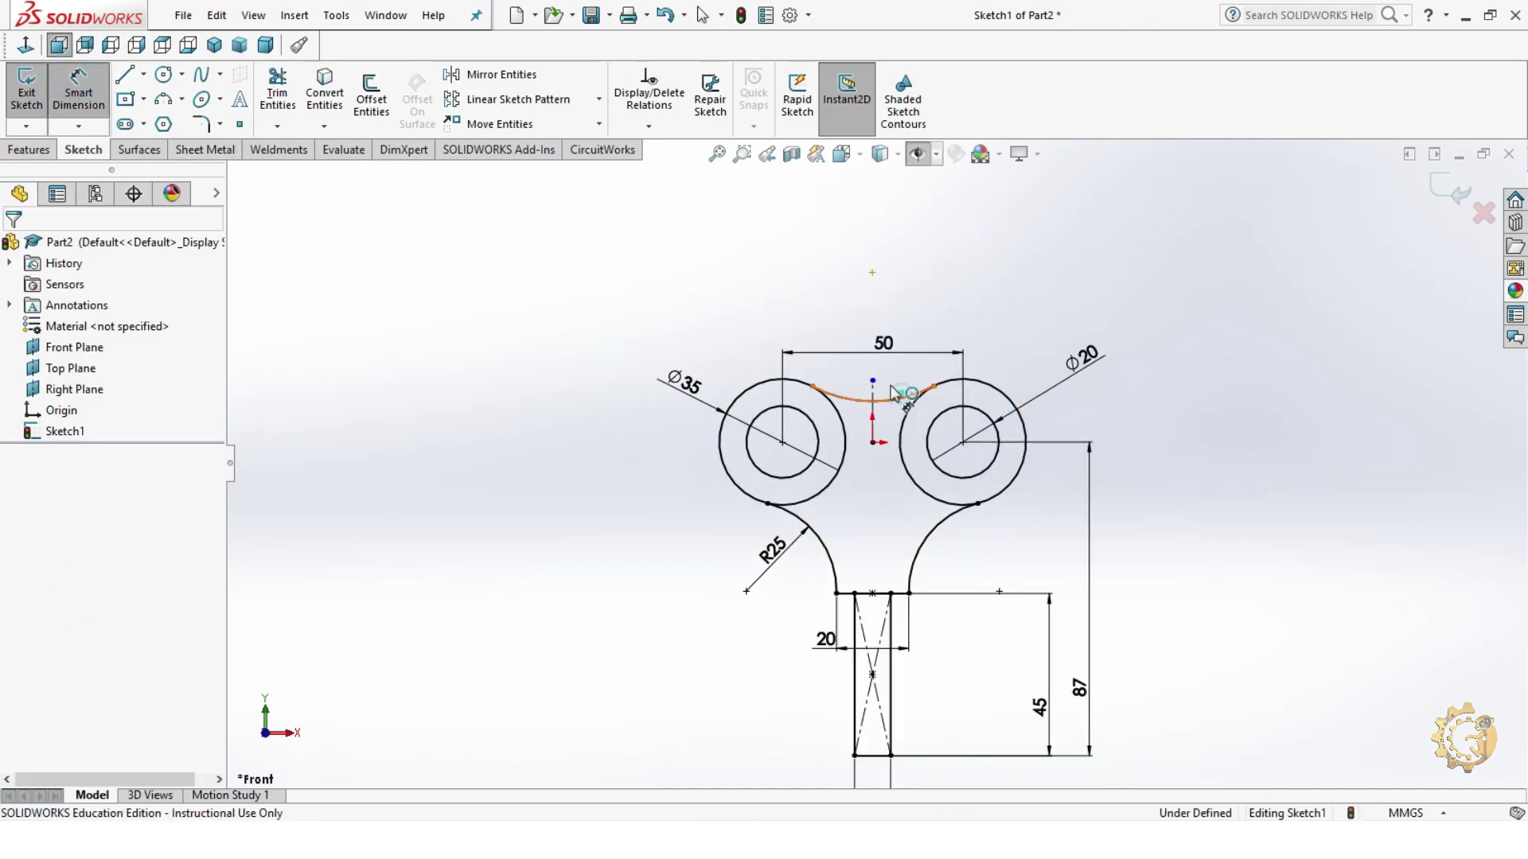
left_click(907, 395)
left_click(853, 344)
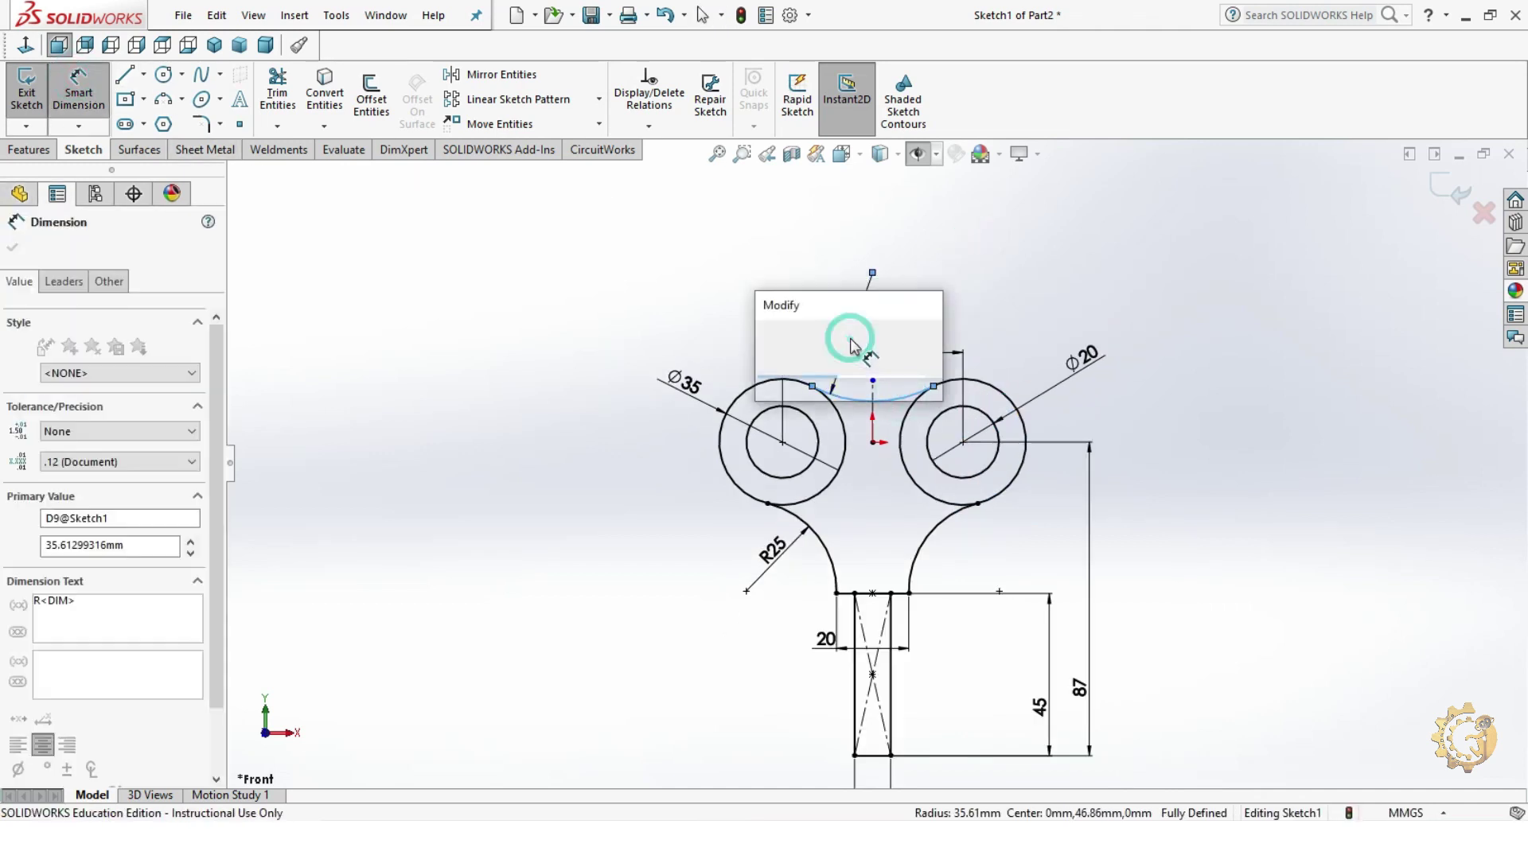
type("50")
key("Return")
key("f")
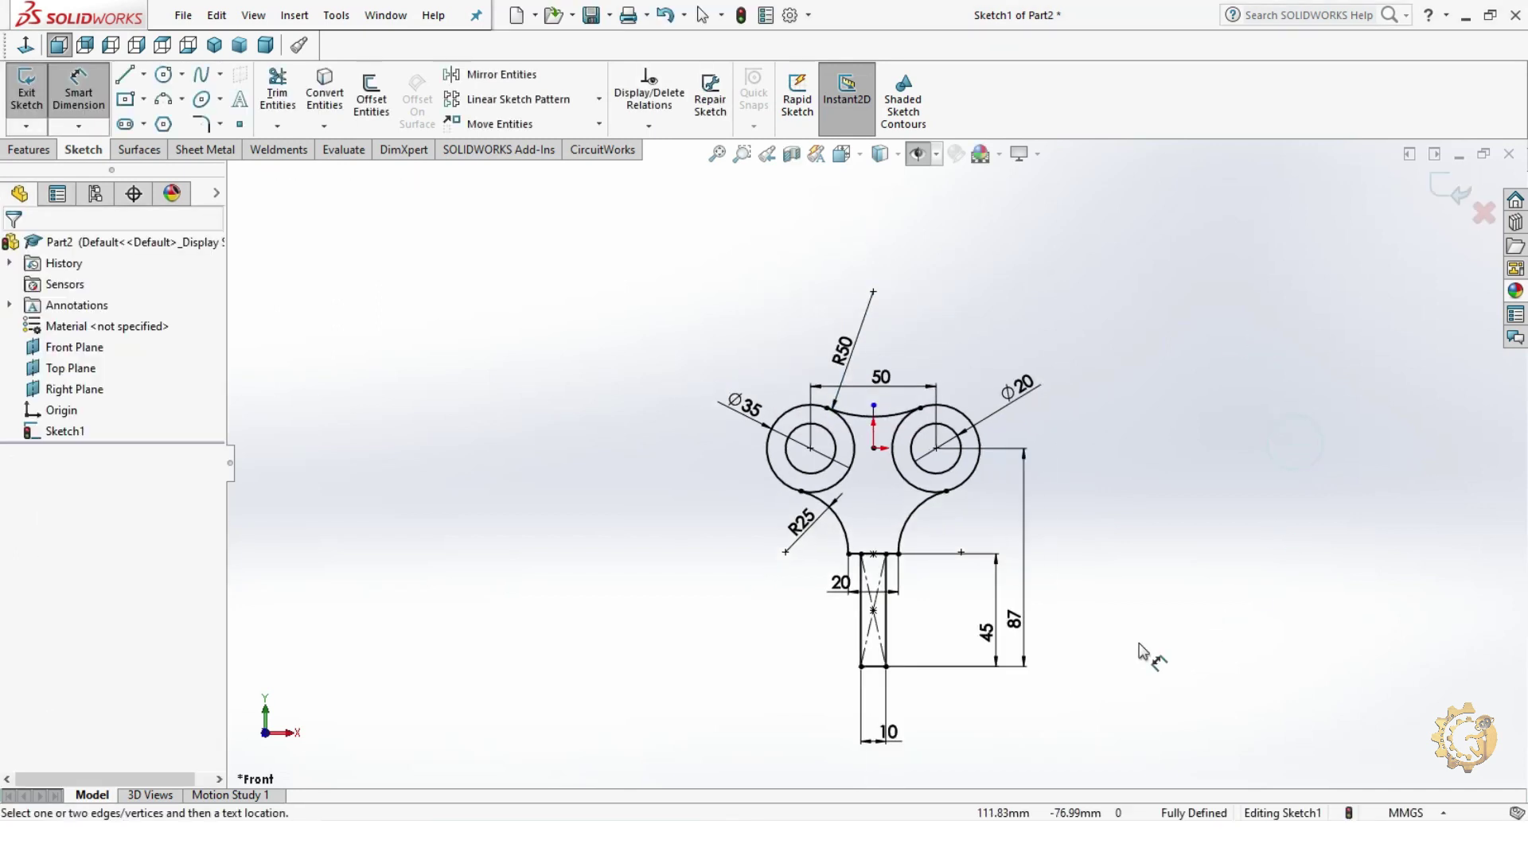
key("Escape")
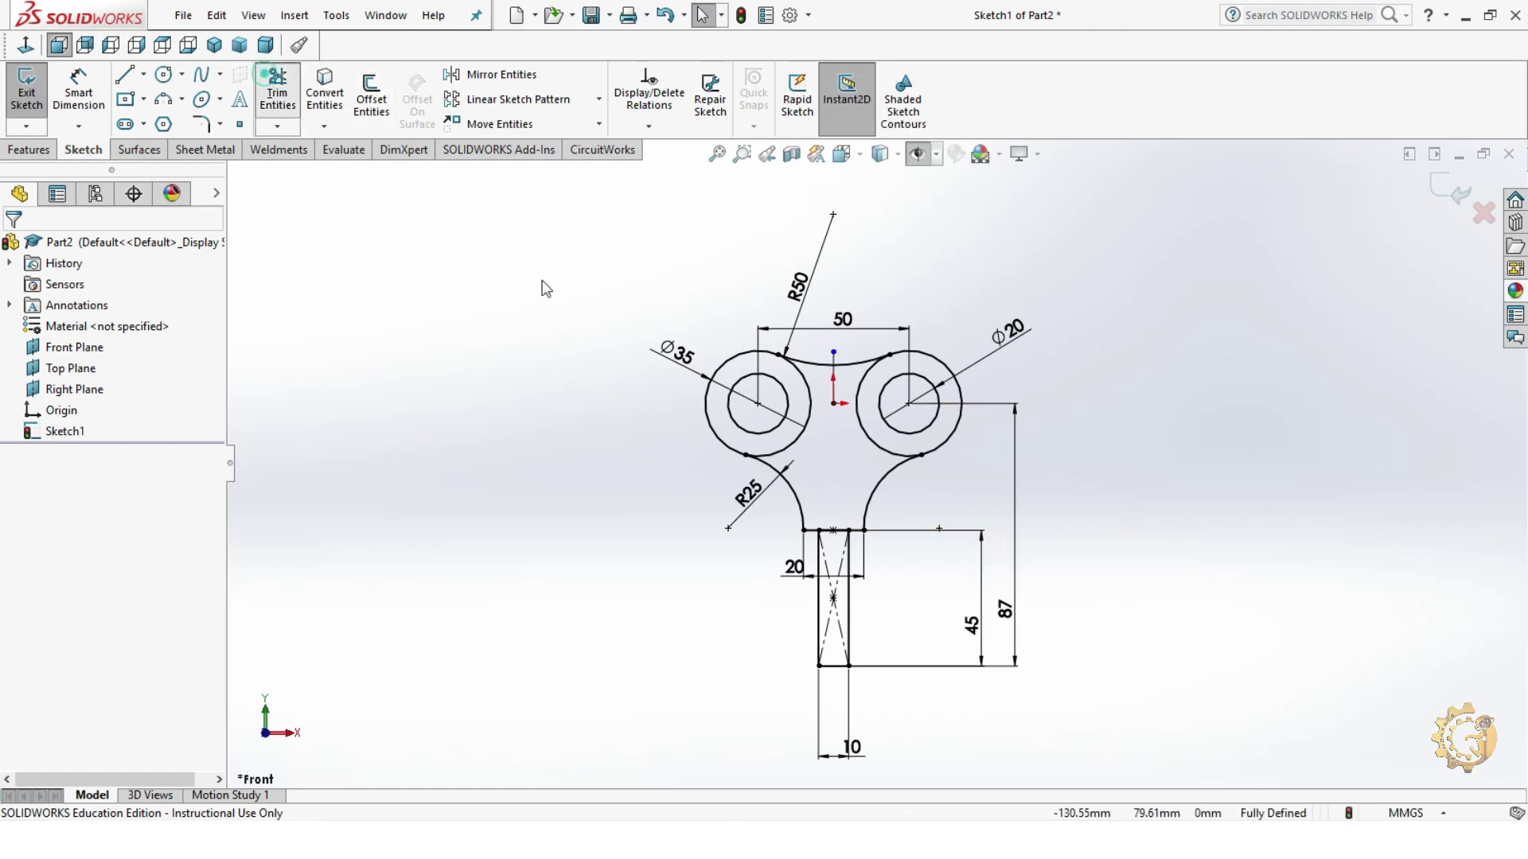
- Trim the inner portions of the Ø35 circles to leave one continuous key outline
left_click(269, 80)
scroll(848, 461, "down", 2)
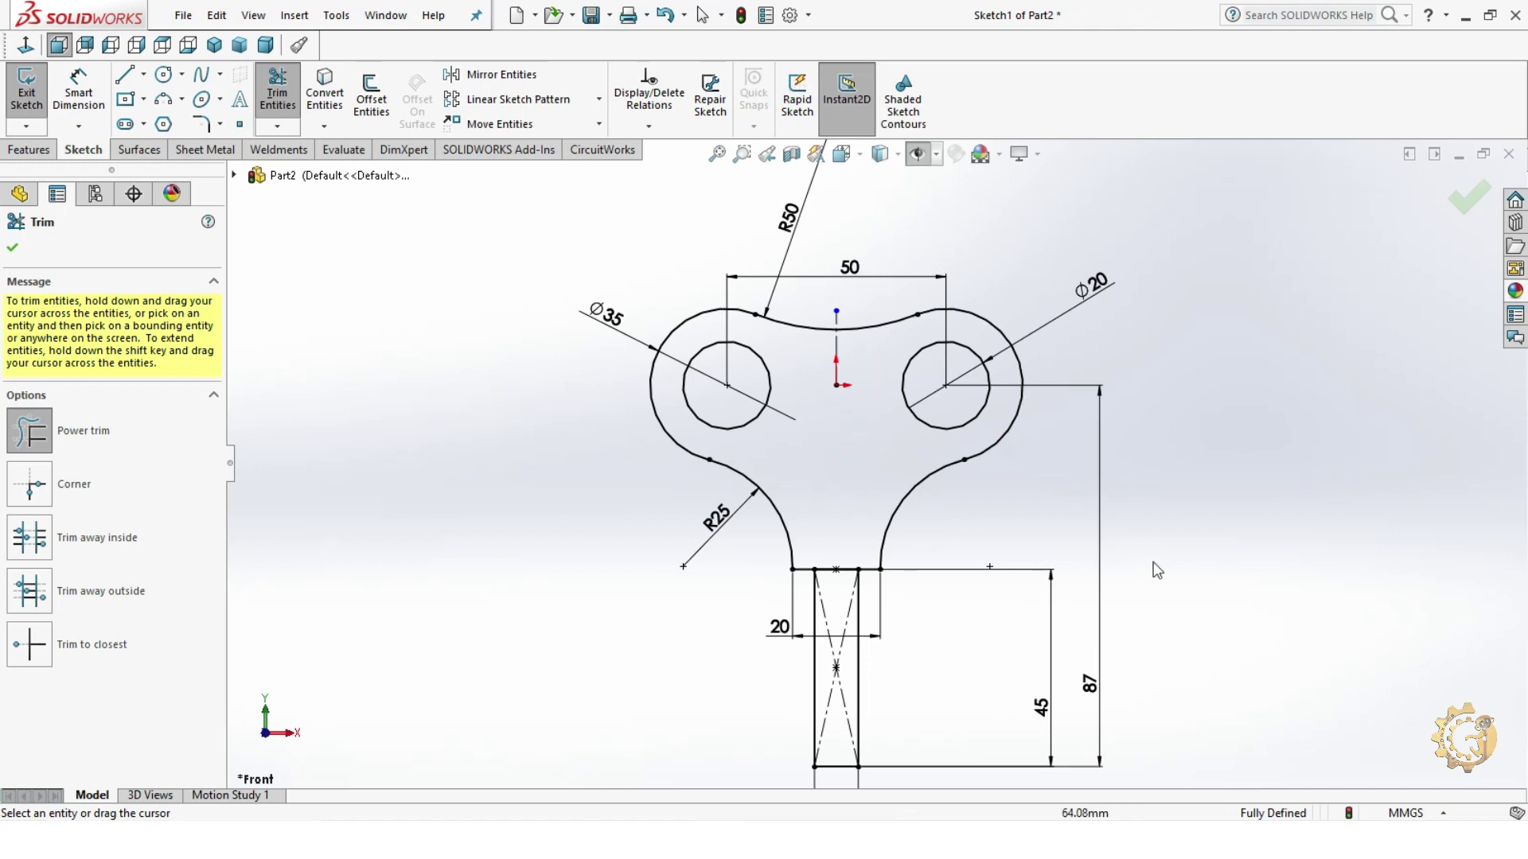
scroll(1256, 539, "up", 1)
scroll(1264, 546, "up", 2)
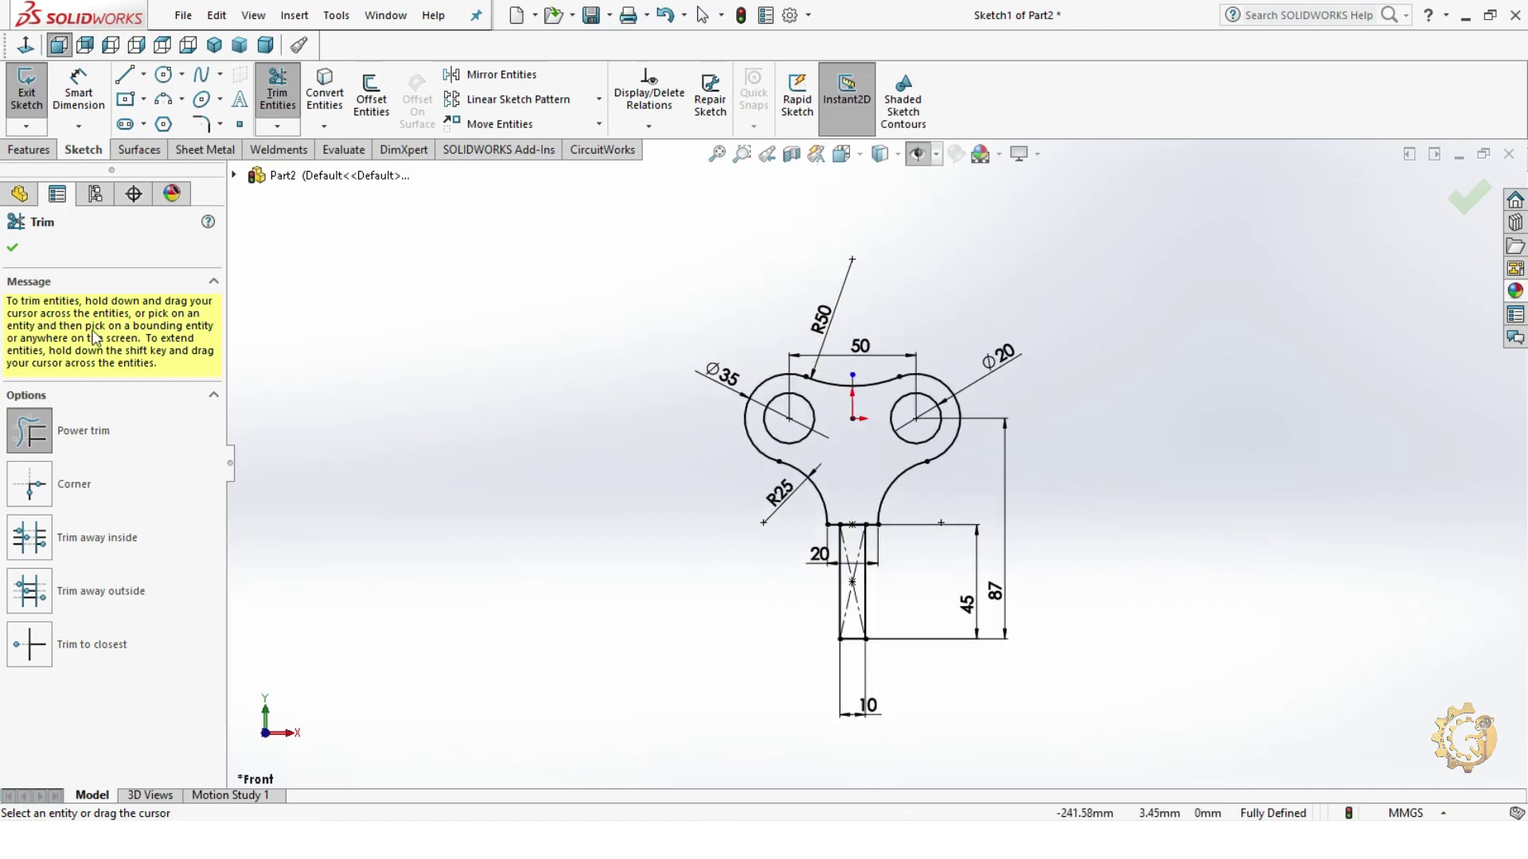
left_click(13, 249)
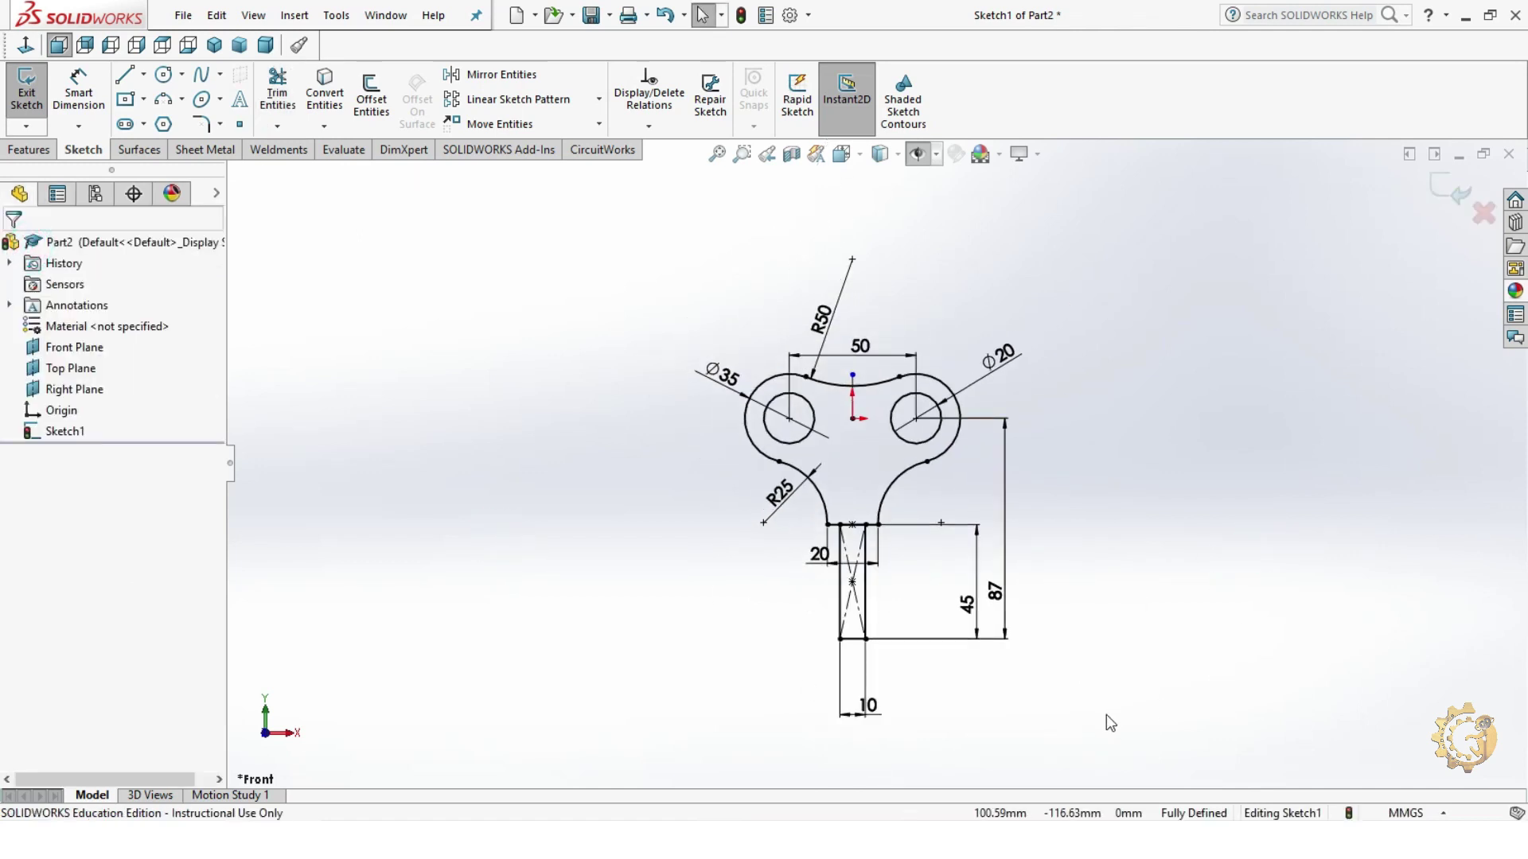
- Boss-extrude the key outline Mid Plane to 20 mm, then select the stem's end face
left_click(36, 151)
left_click(34, 93)
left_click(876, 437)
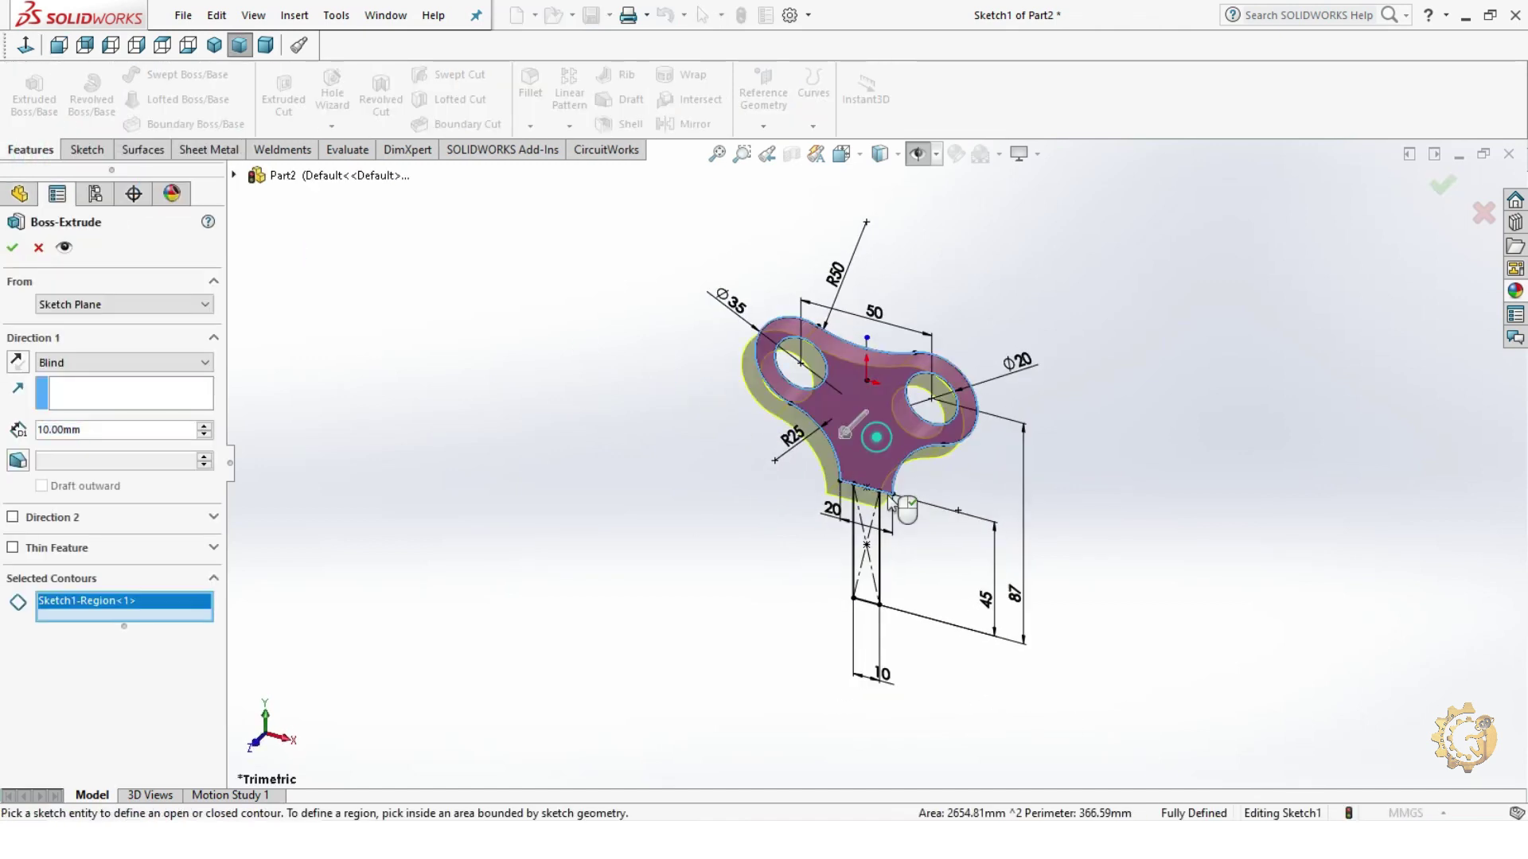
scroll(889, 502, "down", 2)
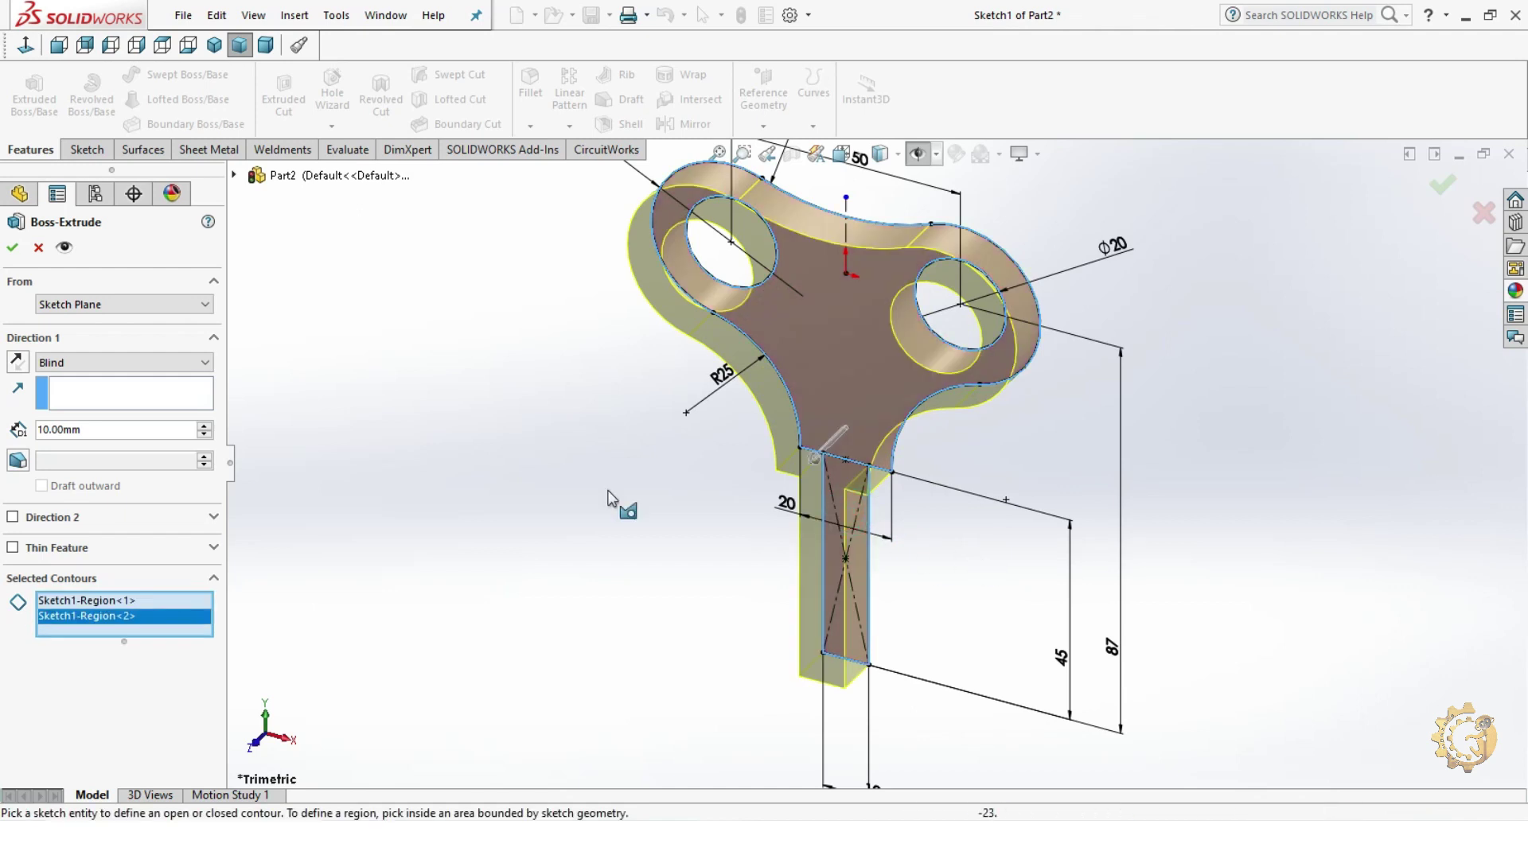
left_click(159, 361)
left_click(145, 438)
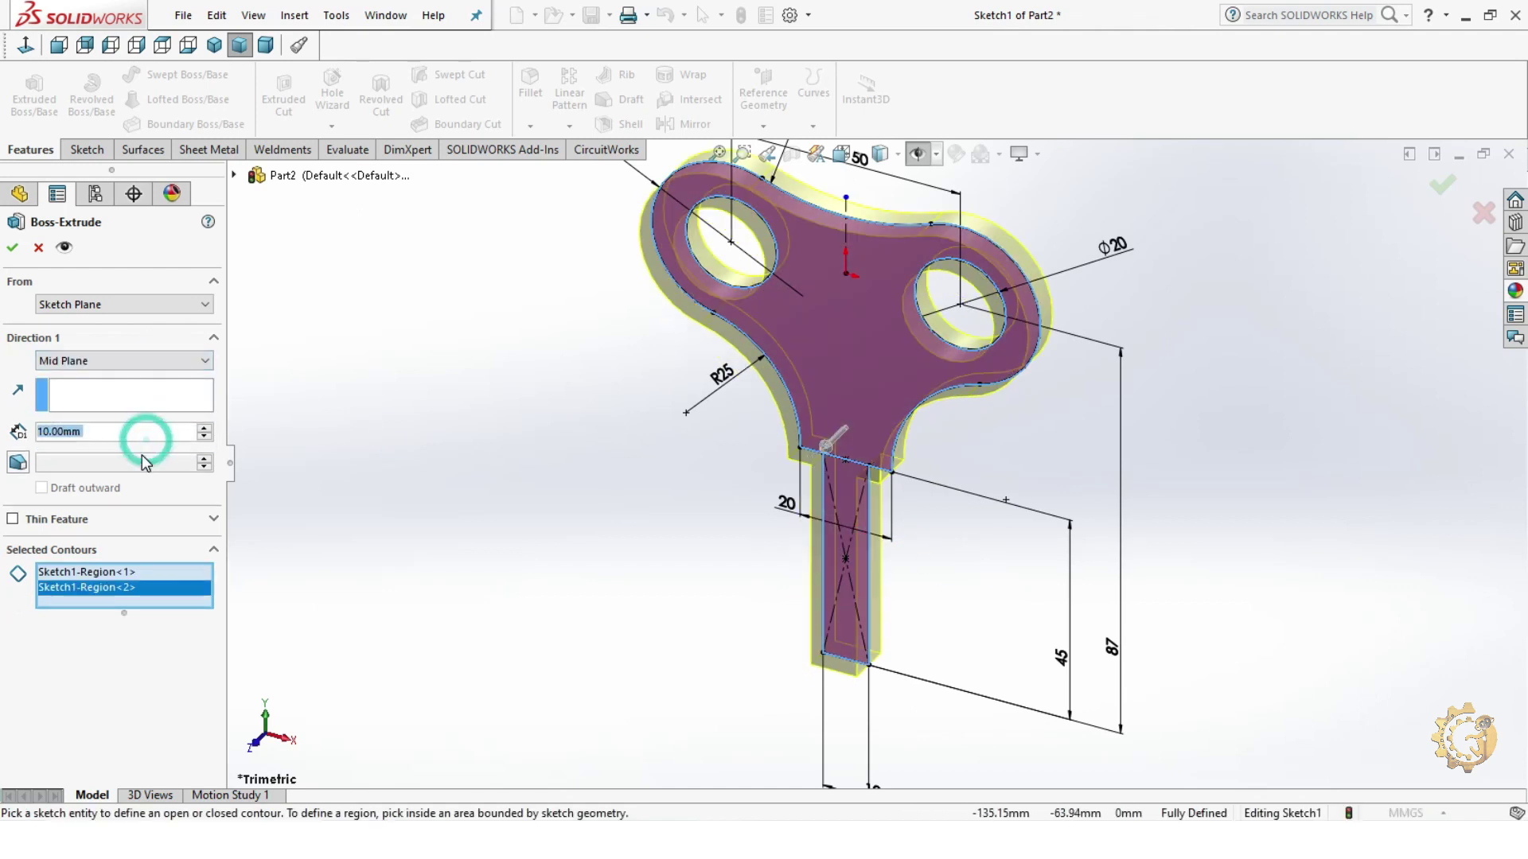
type("20")
key("Return")
mouse_move(1156, 433)
middle_mouse_down()
mouse_move(1122, 453)
mouse_move(1081, 398)
middle_mouse_up()
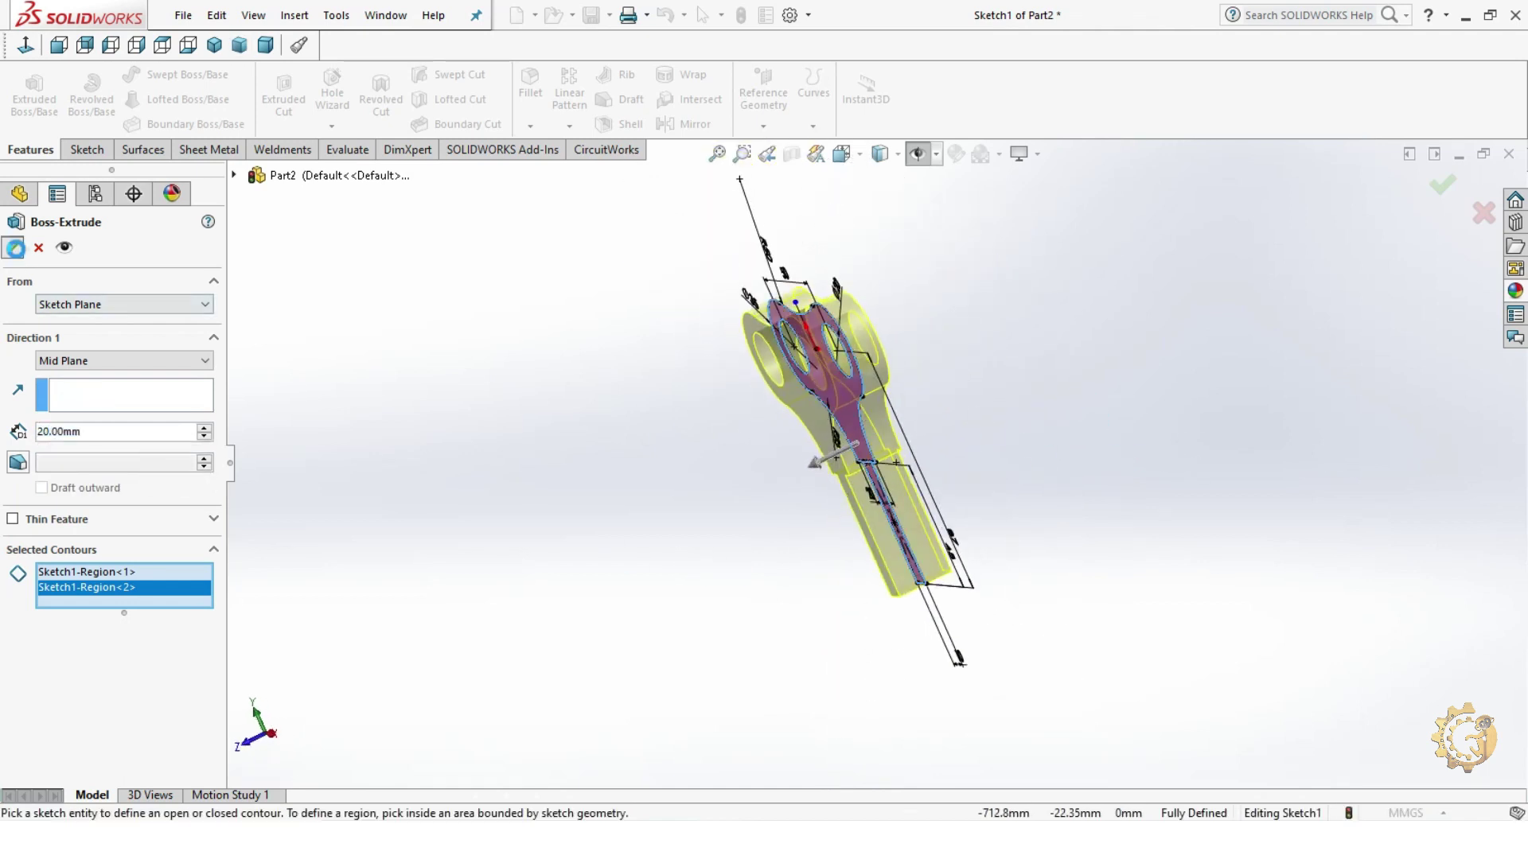
key("Return")
mouse_move(529, 502)
middle_mouse_down()
mouse_move(698, 442)
mouse_move(678, 563)
mouse_move(867, 578)
middle_mouse_up()
left_click(868, 578)
- Sketch a corner rectangle on the stem with its top midpoint vertical to the origin
left_click(86, 150)
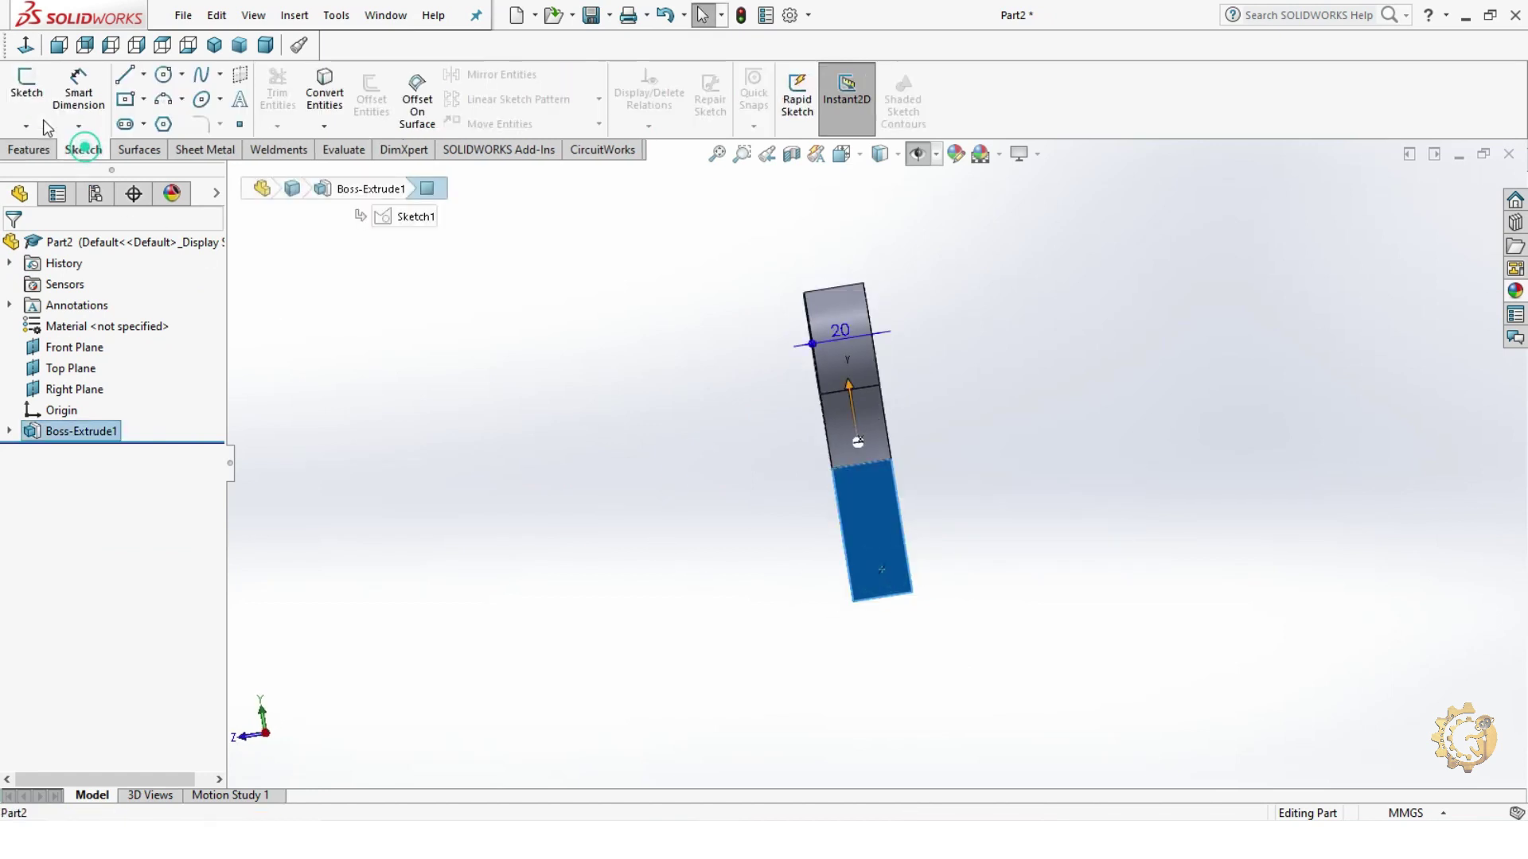
left_click(26, 87)
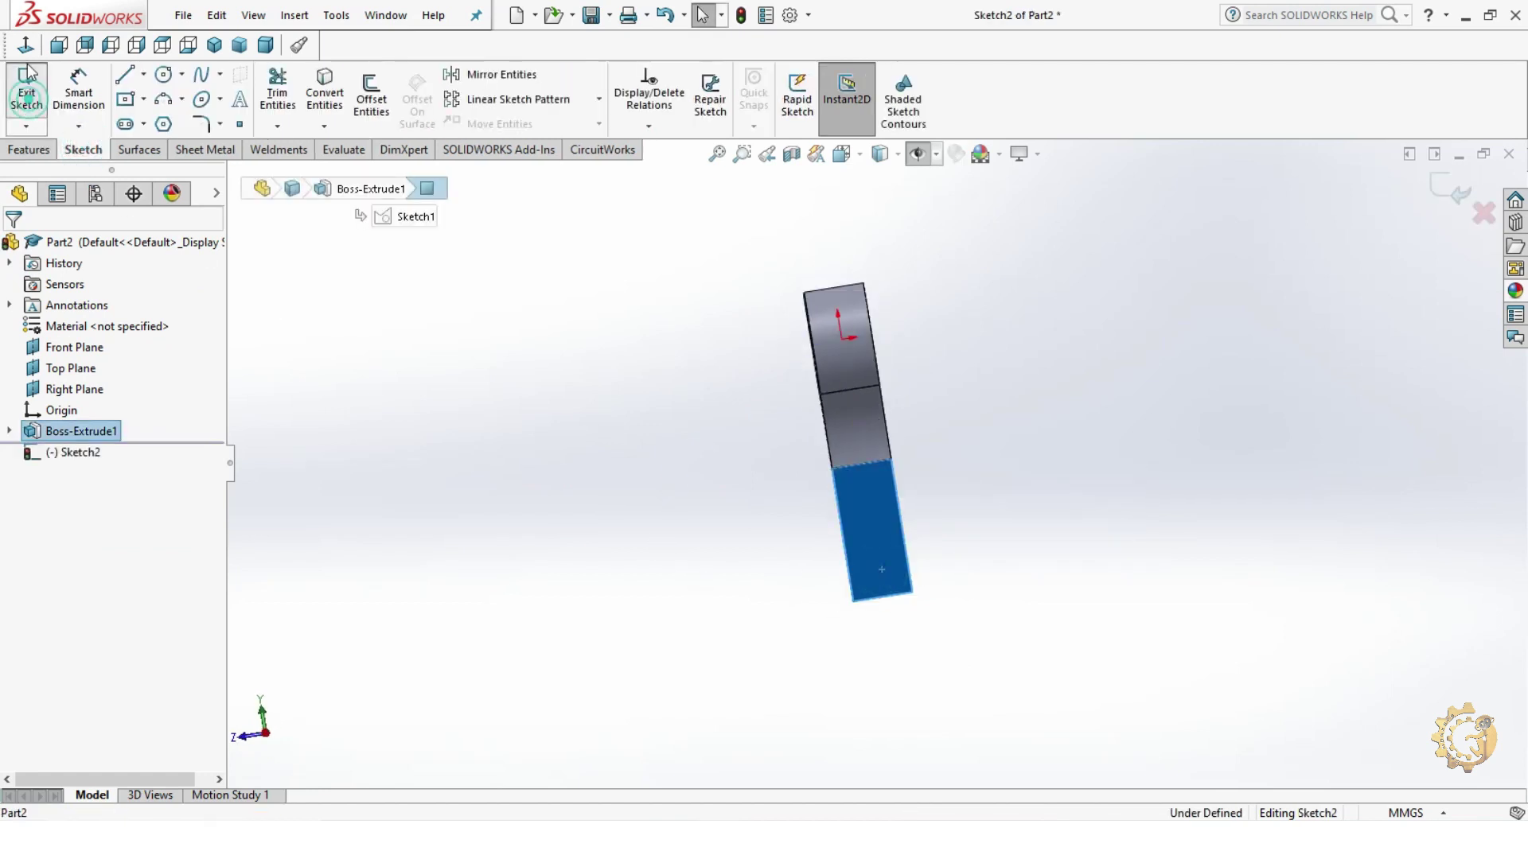
left_click(1109, 485)
left_click(144, 101)
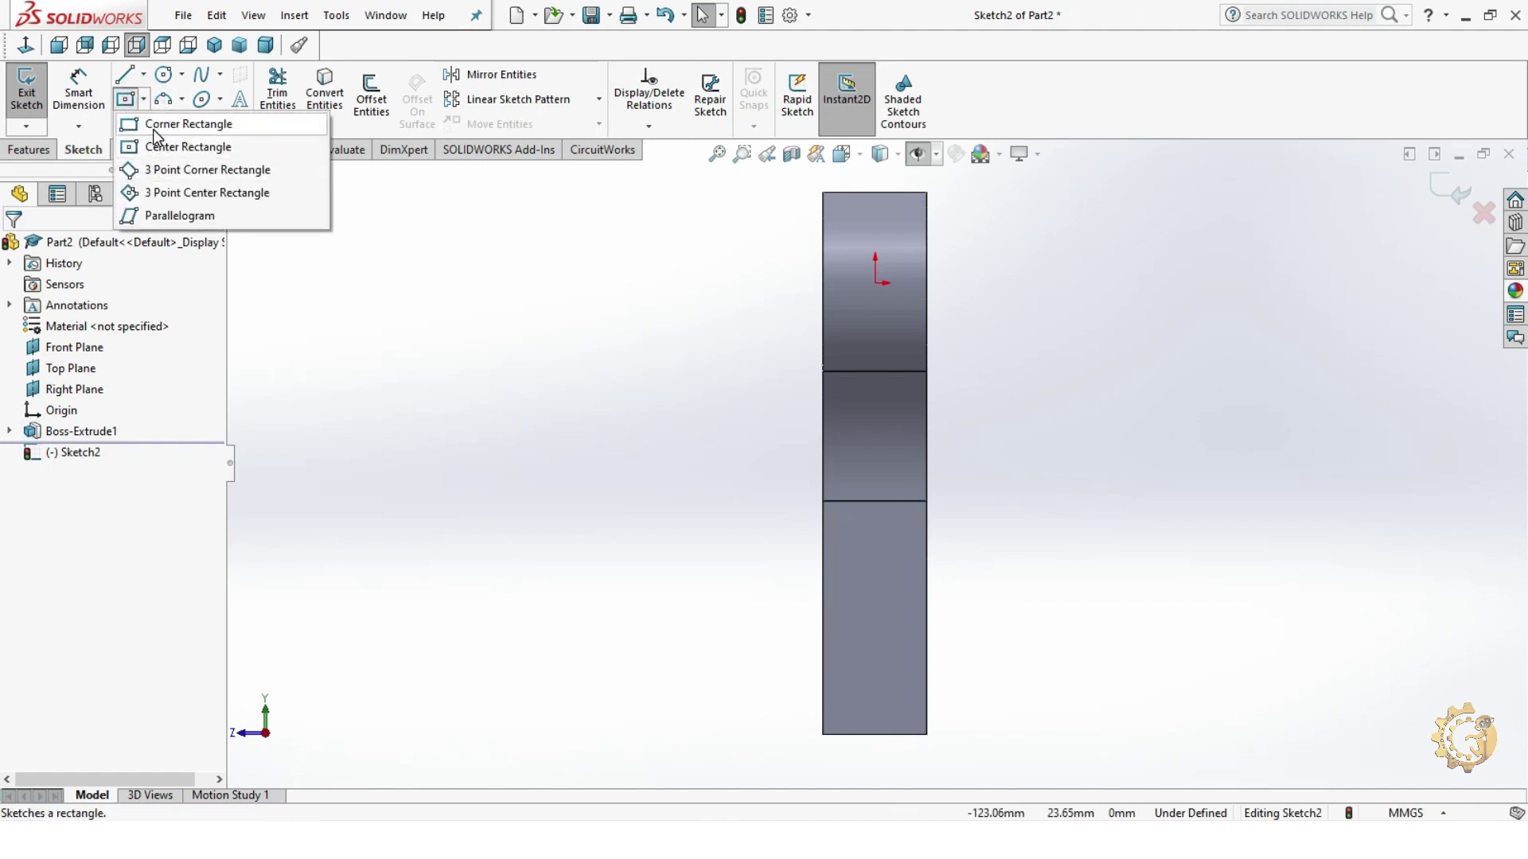
left_click(163, 125)
left_click(852, 734)
left_click(893, 541)
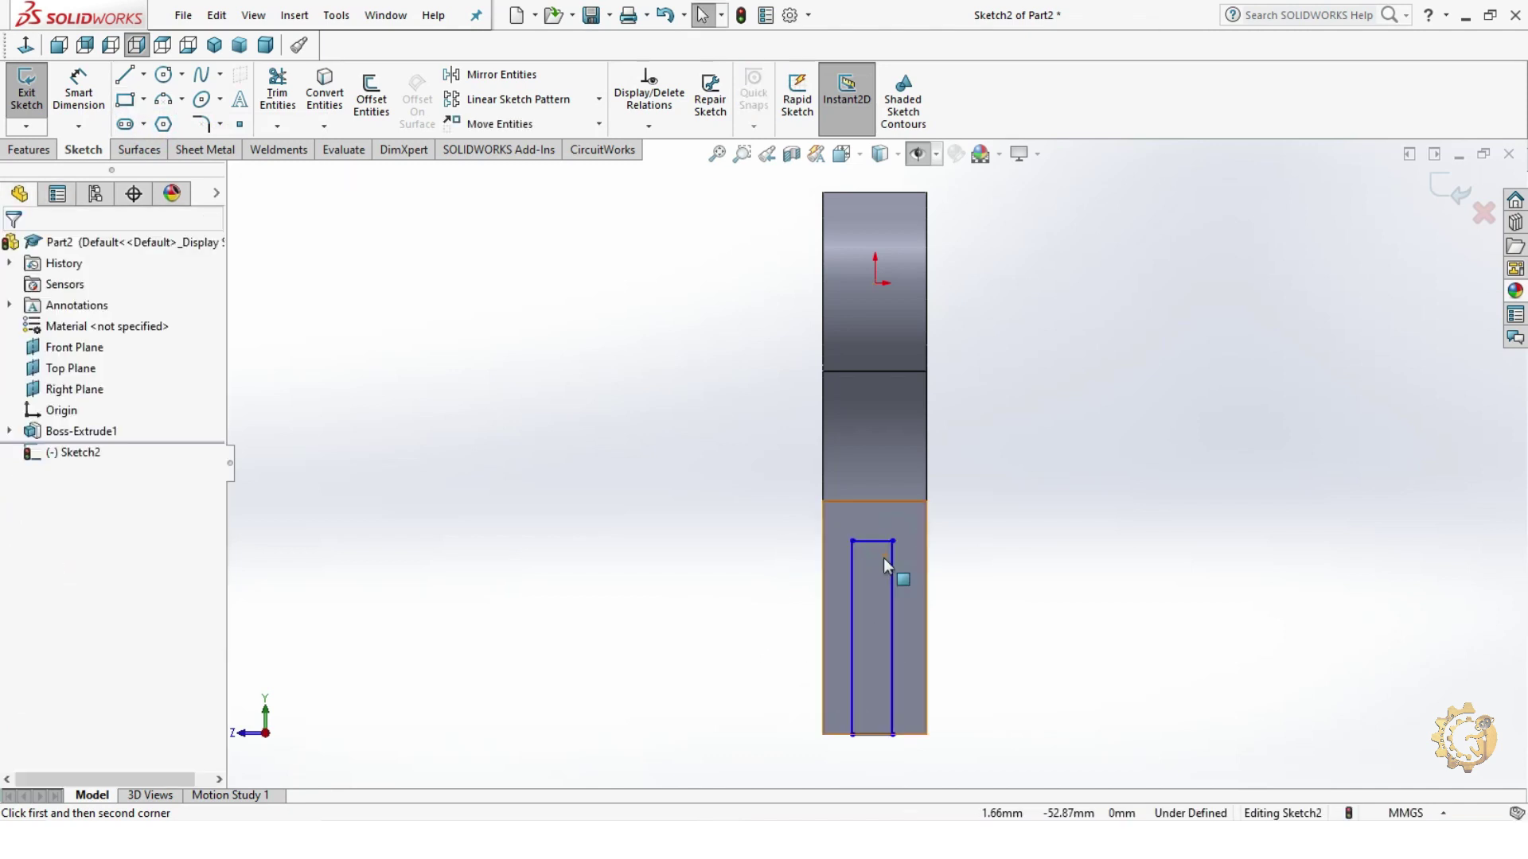
key("Escape")
left_click(871, 541)
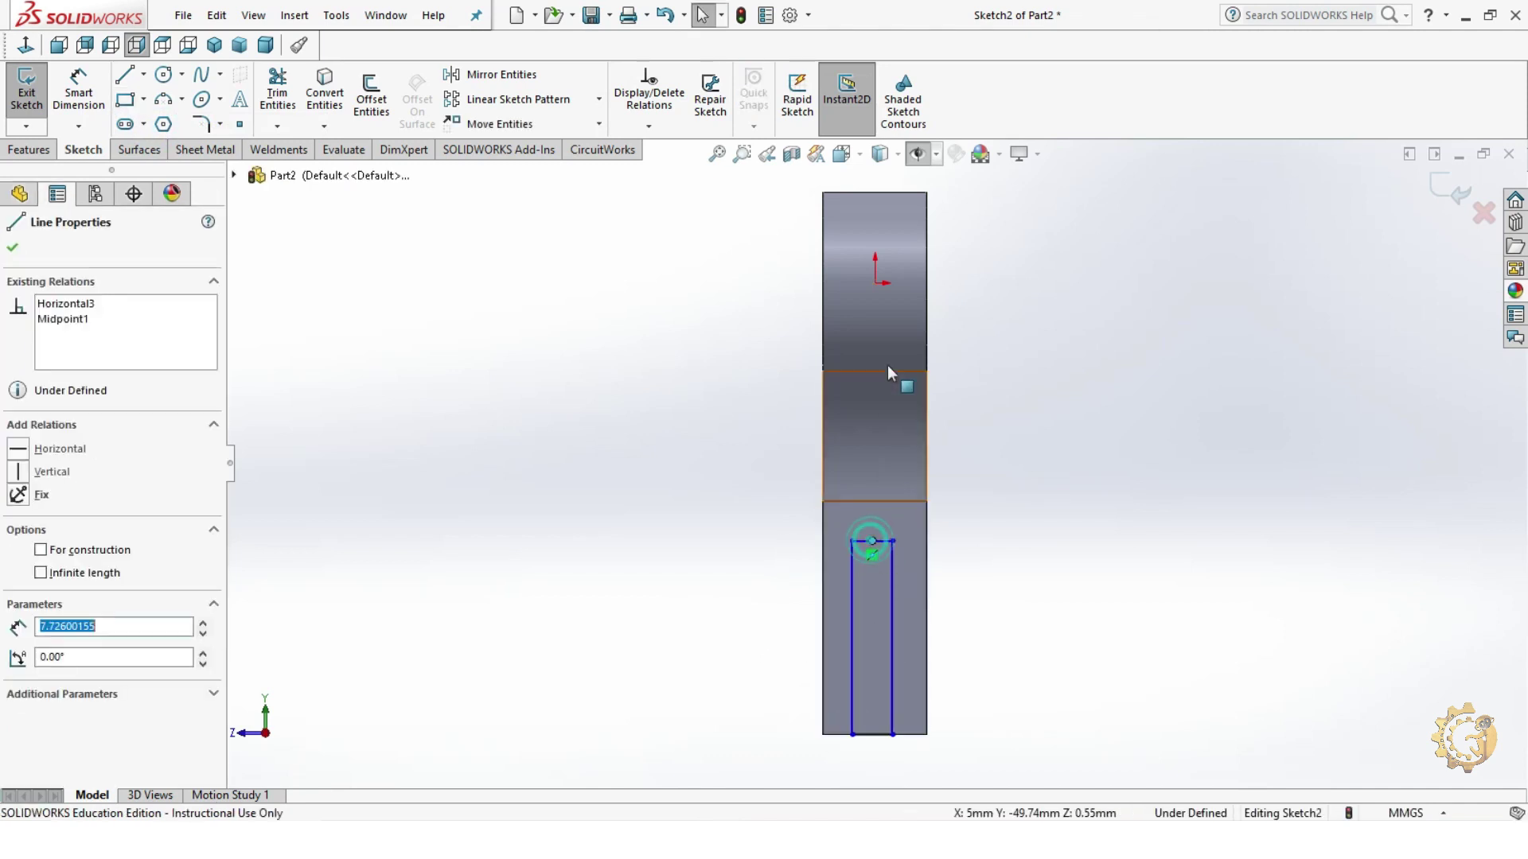
left_click(875, 283, "ctrl")
left_click(965, 197)
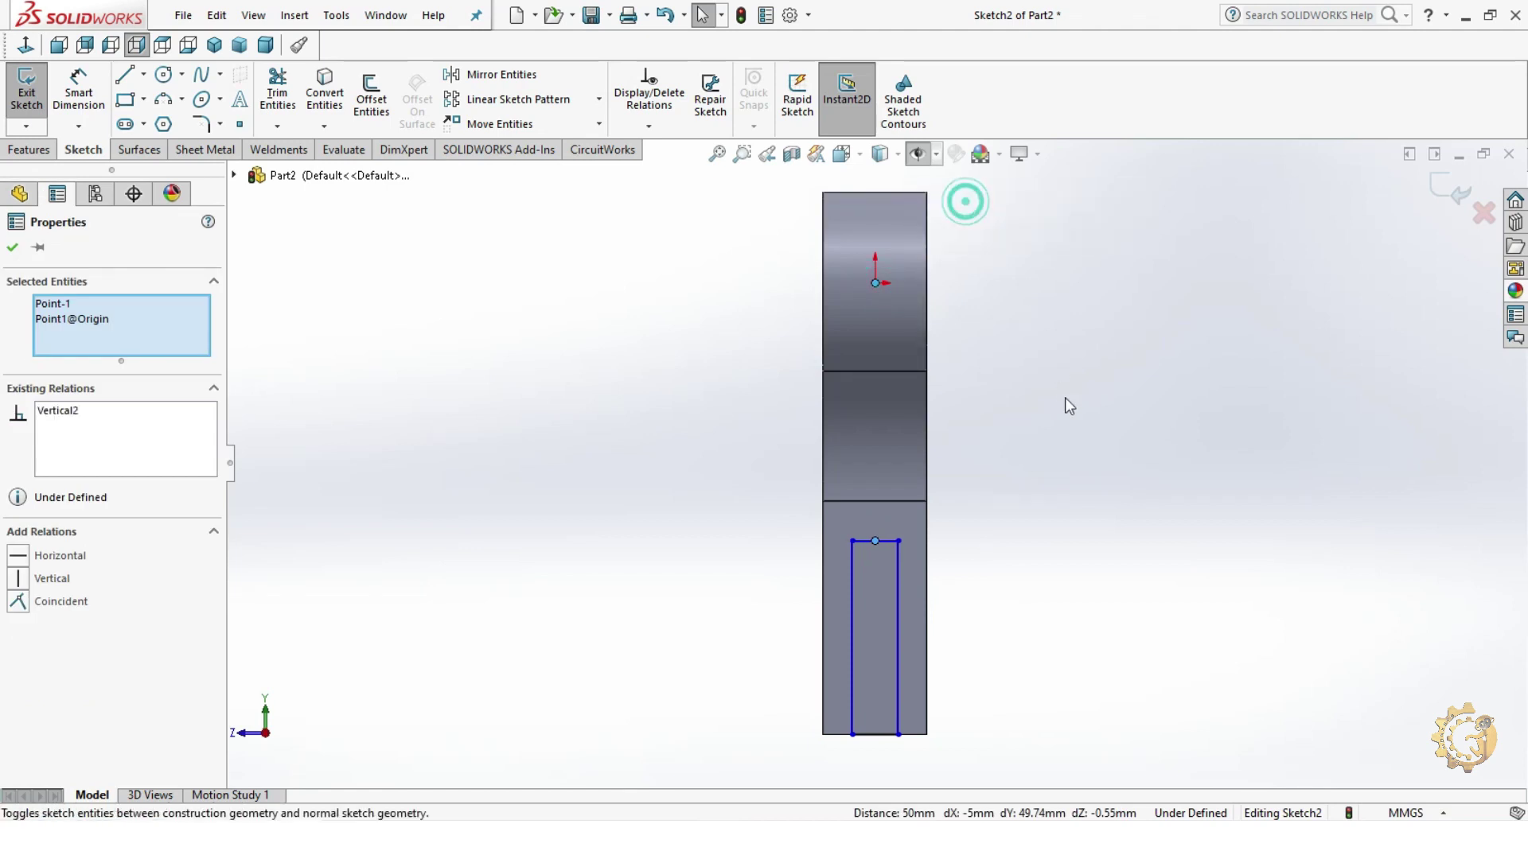
left_click(1074, 421)
- Dimension the slot rectangle 10 wide and 35 long
left_click(77, 88)
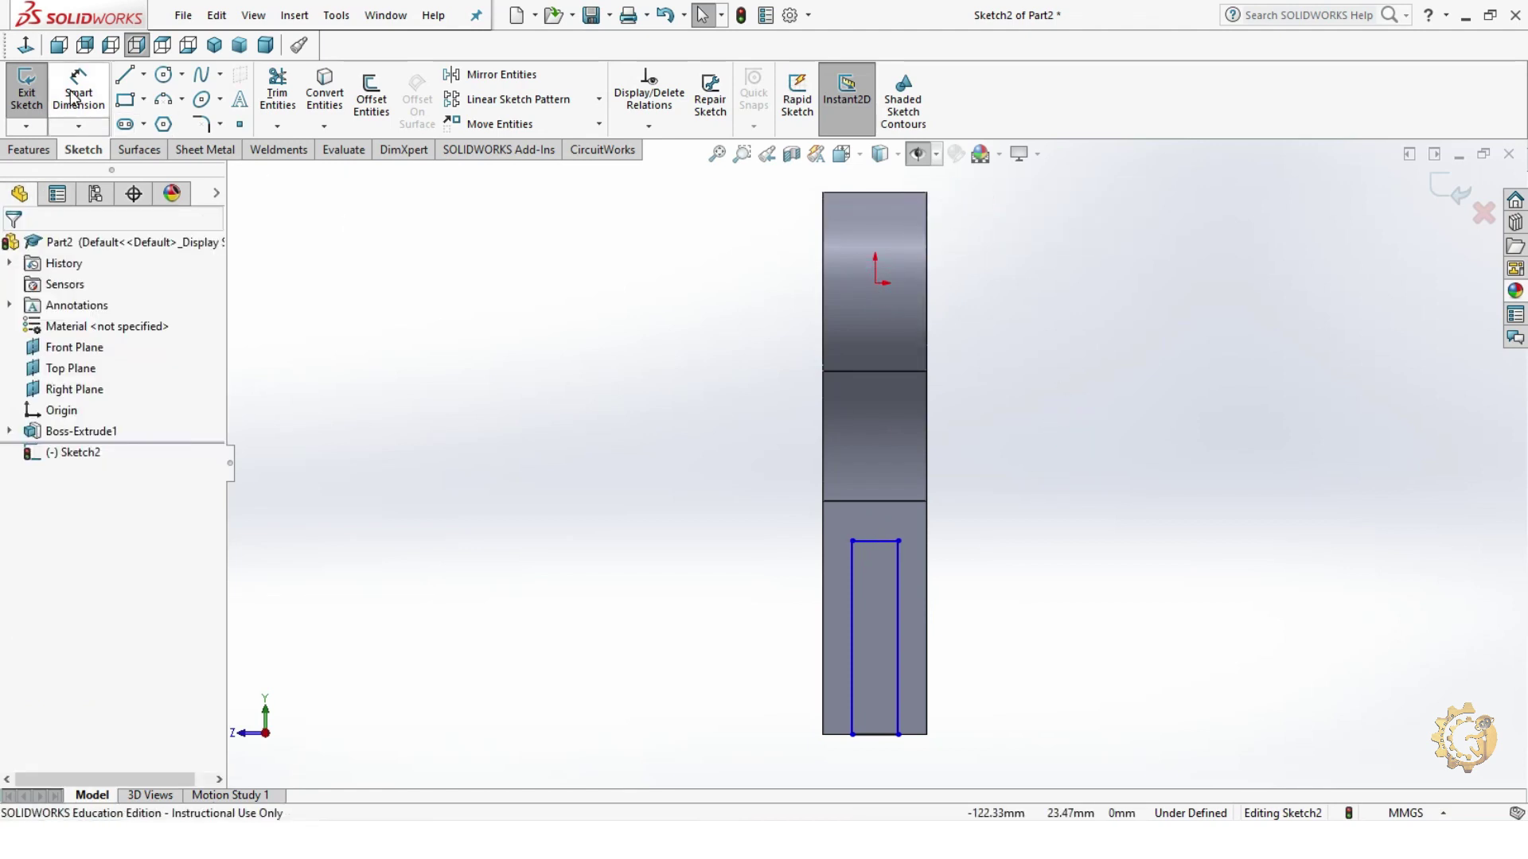
left_click(889, 547)
left_click(890, 478)
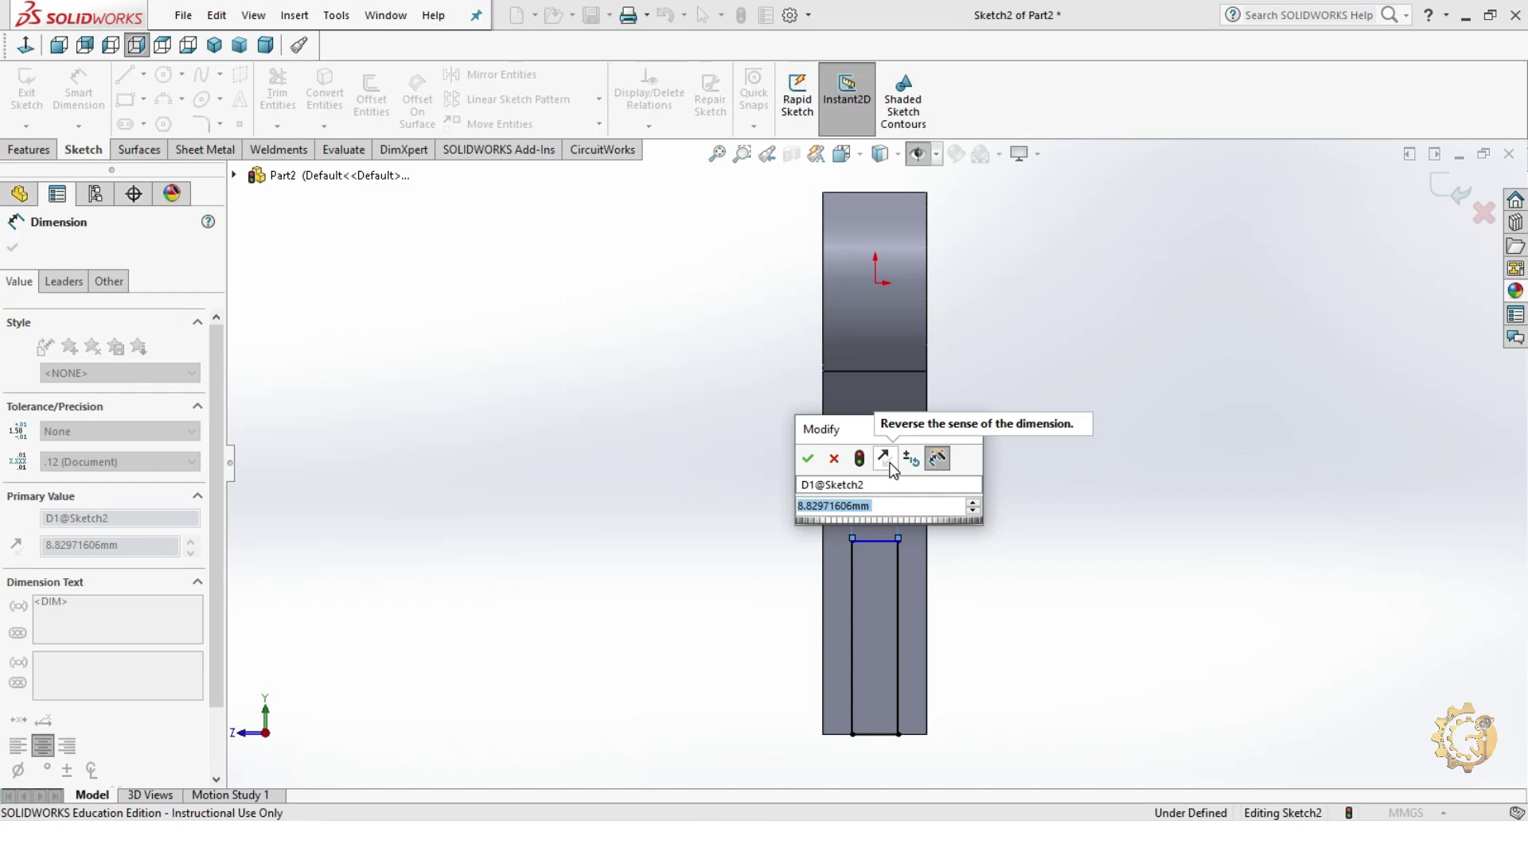
type("10")
key("Return")
left_click(1070, 533)
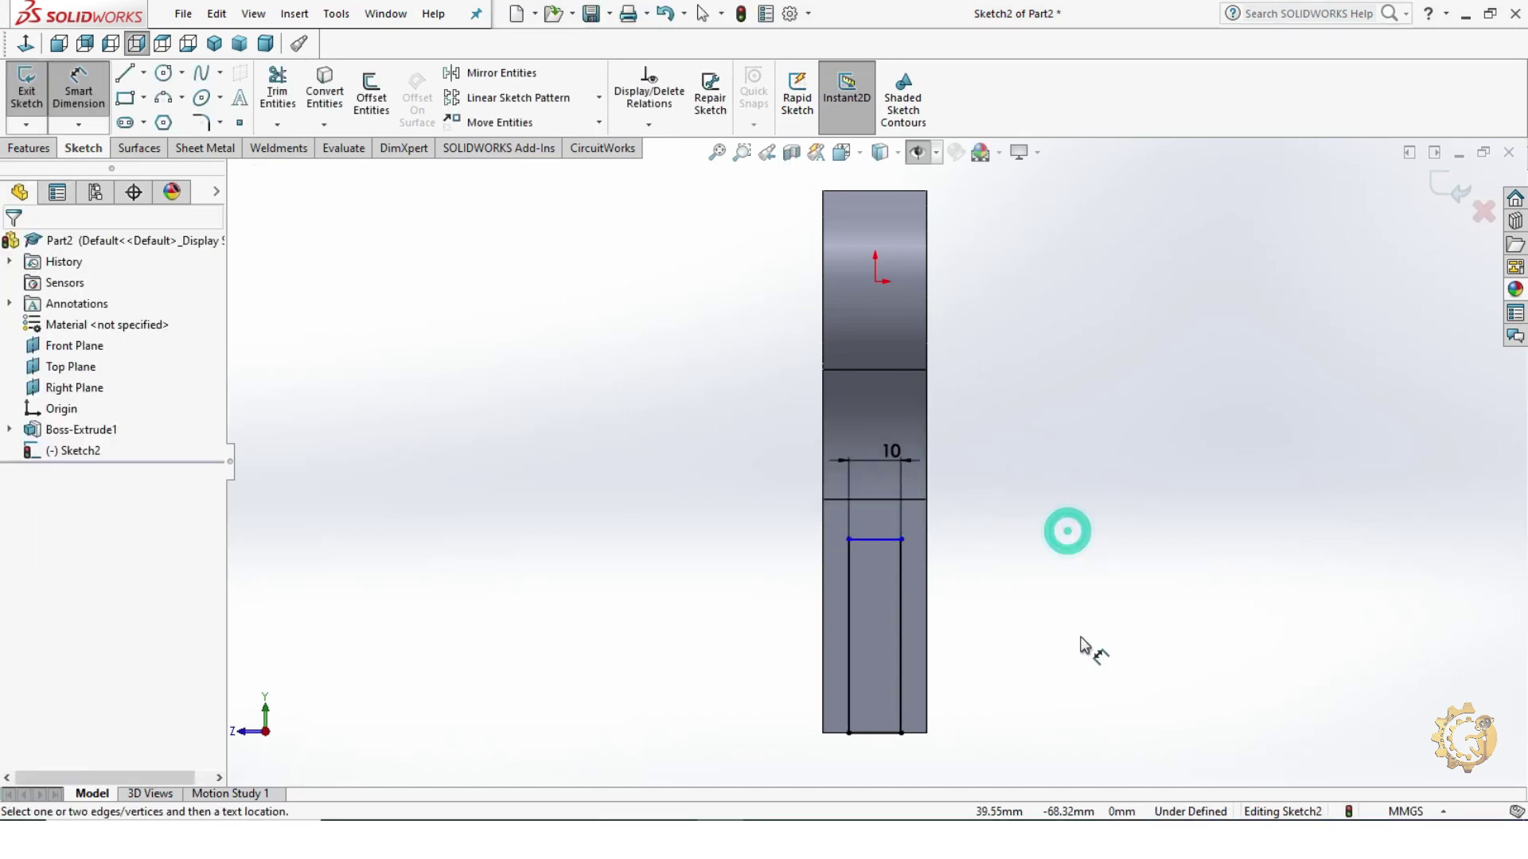
left_click(77, 104)
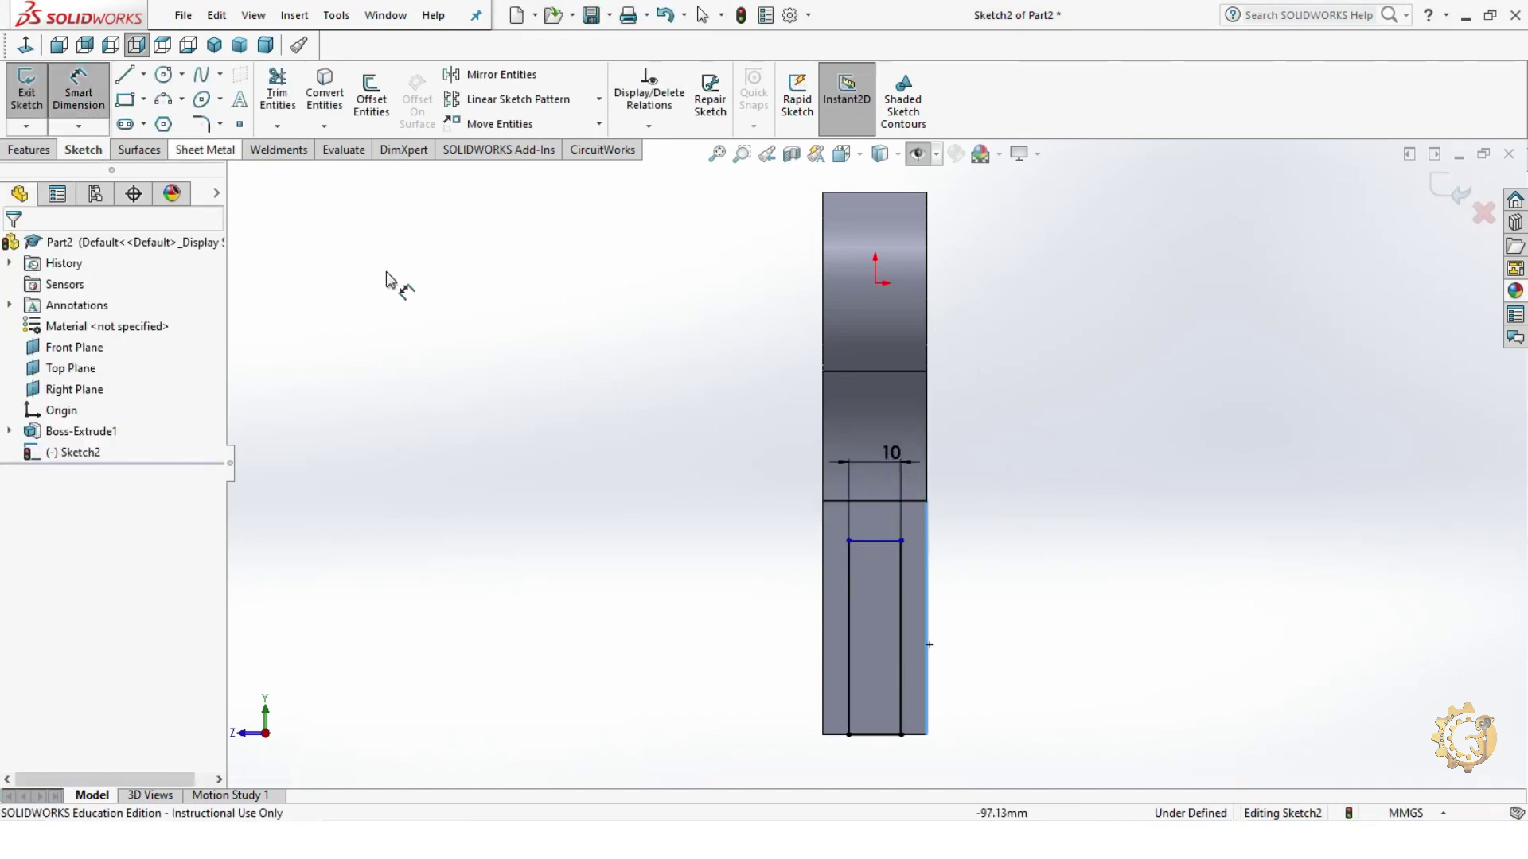
key("Escape")
left_click(93, 92)
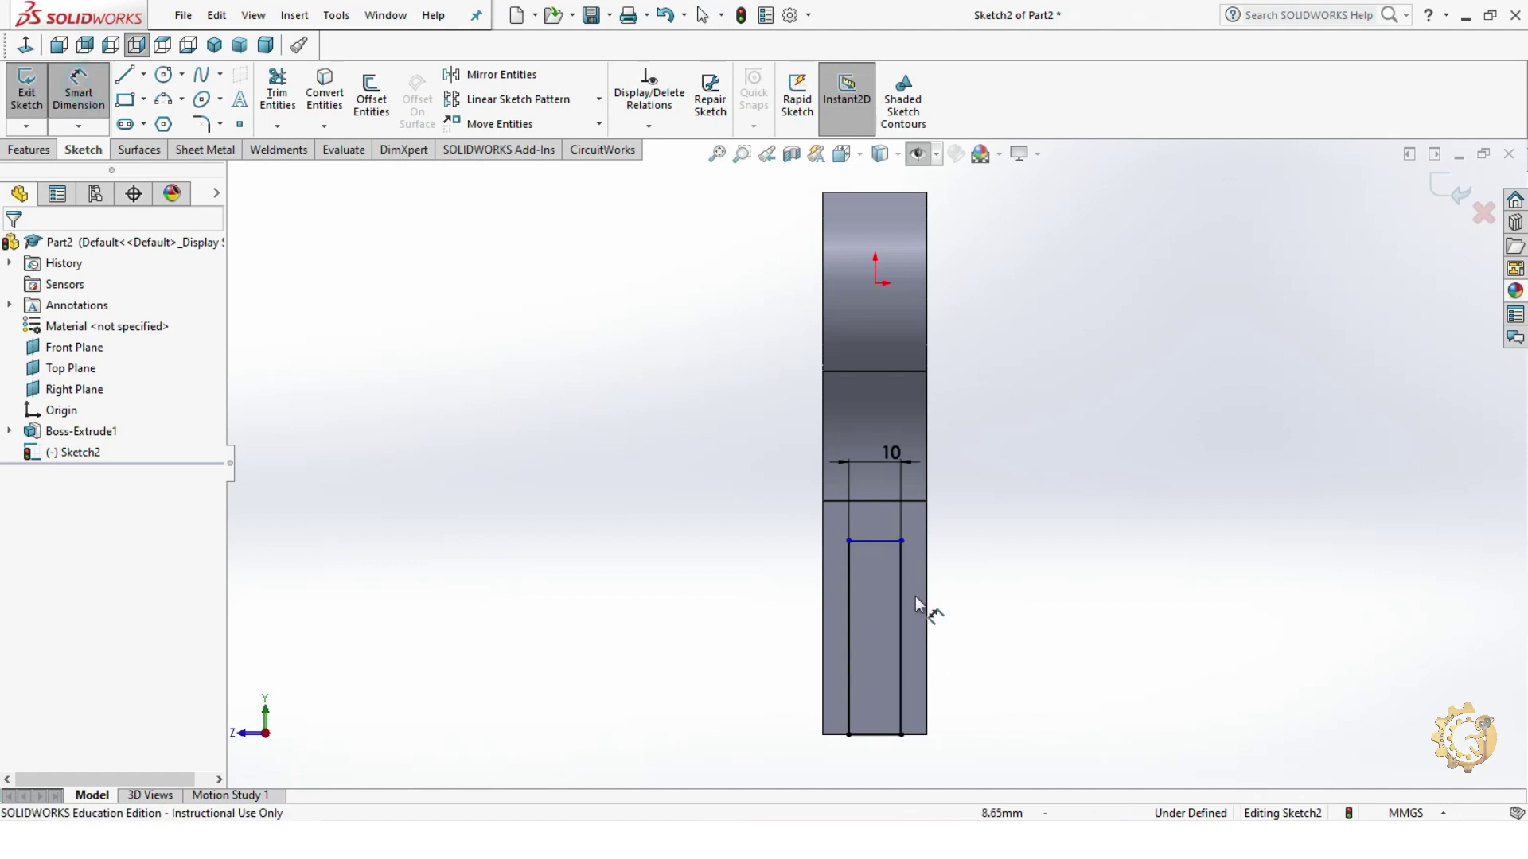
left_click(901, 541)
left_click(901, 734)
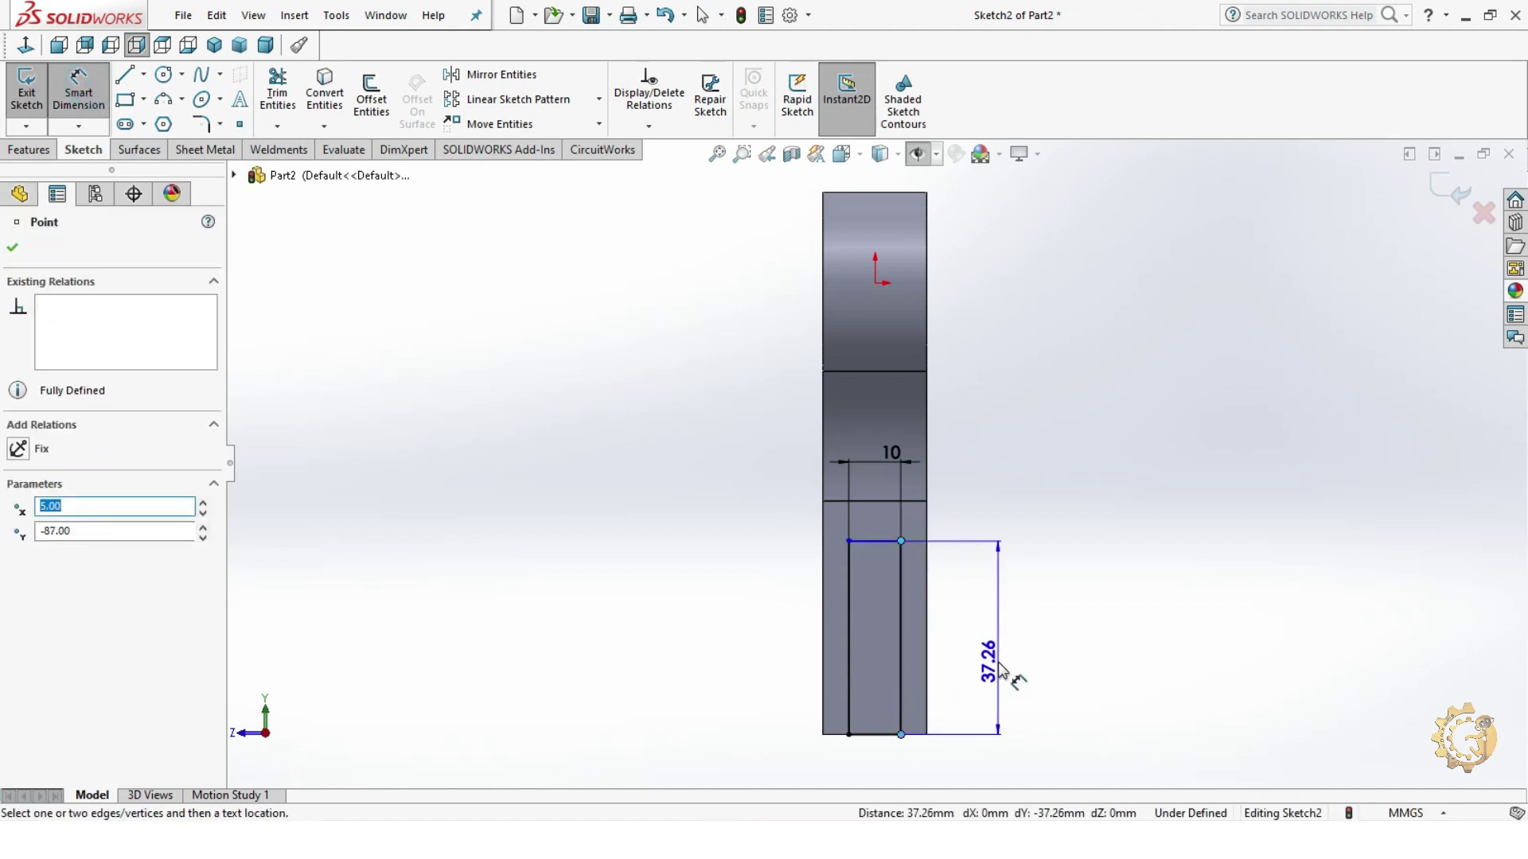
left_click(999, 672)
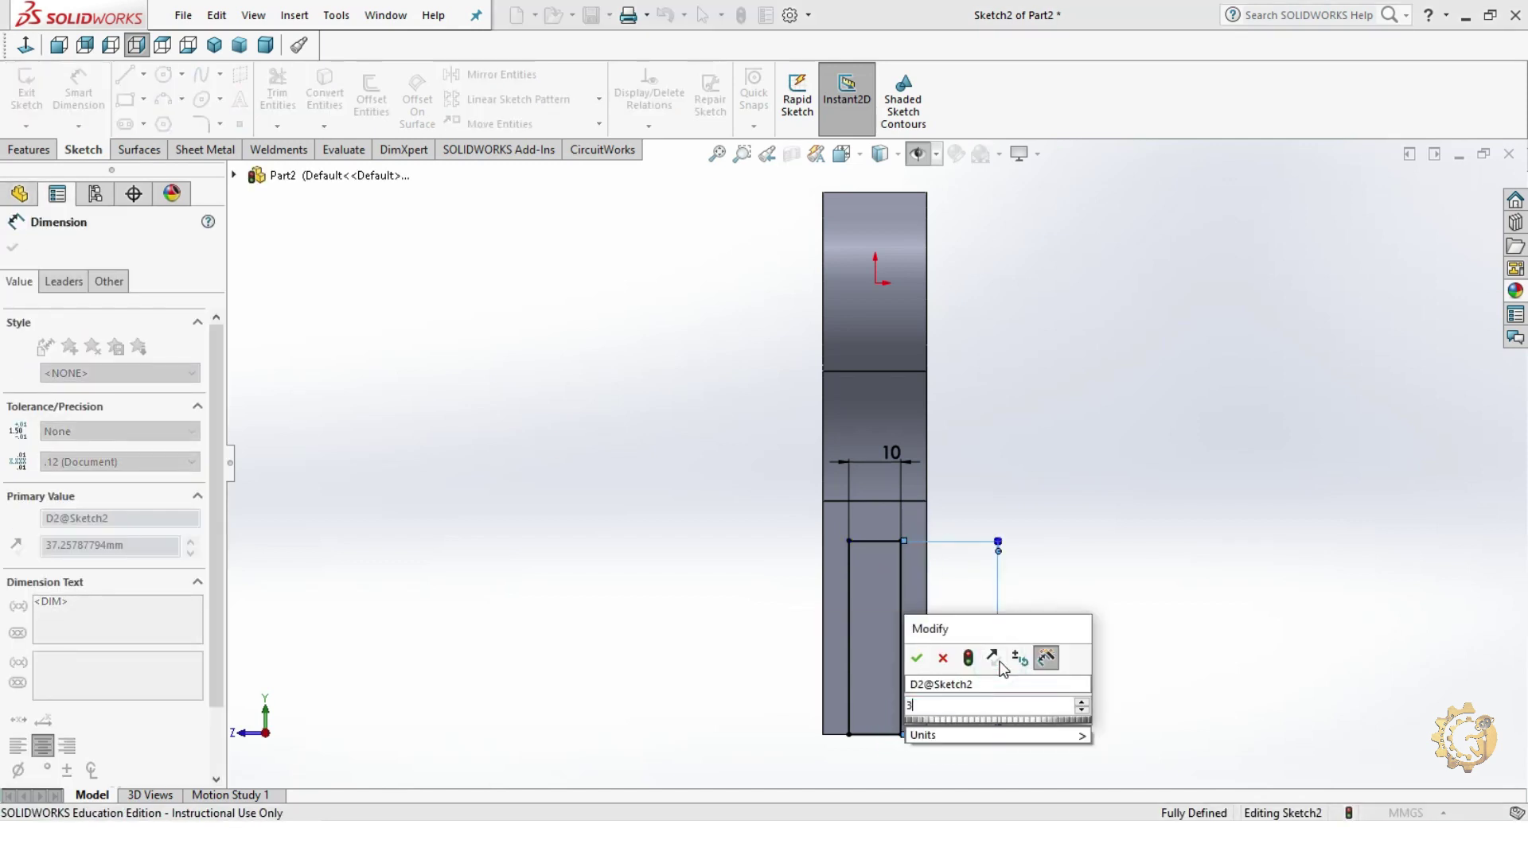
key("Return")
key("Escape")
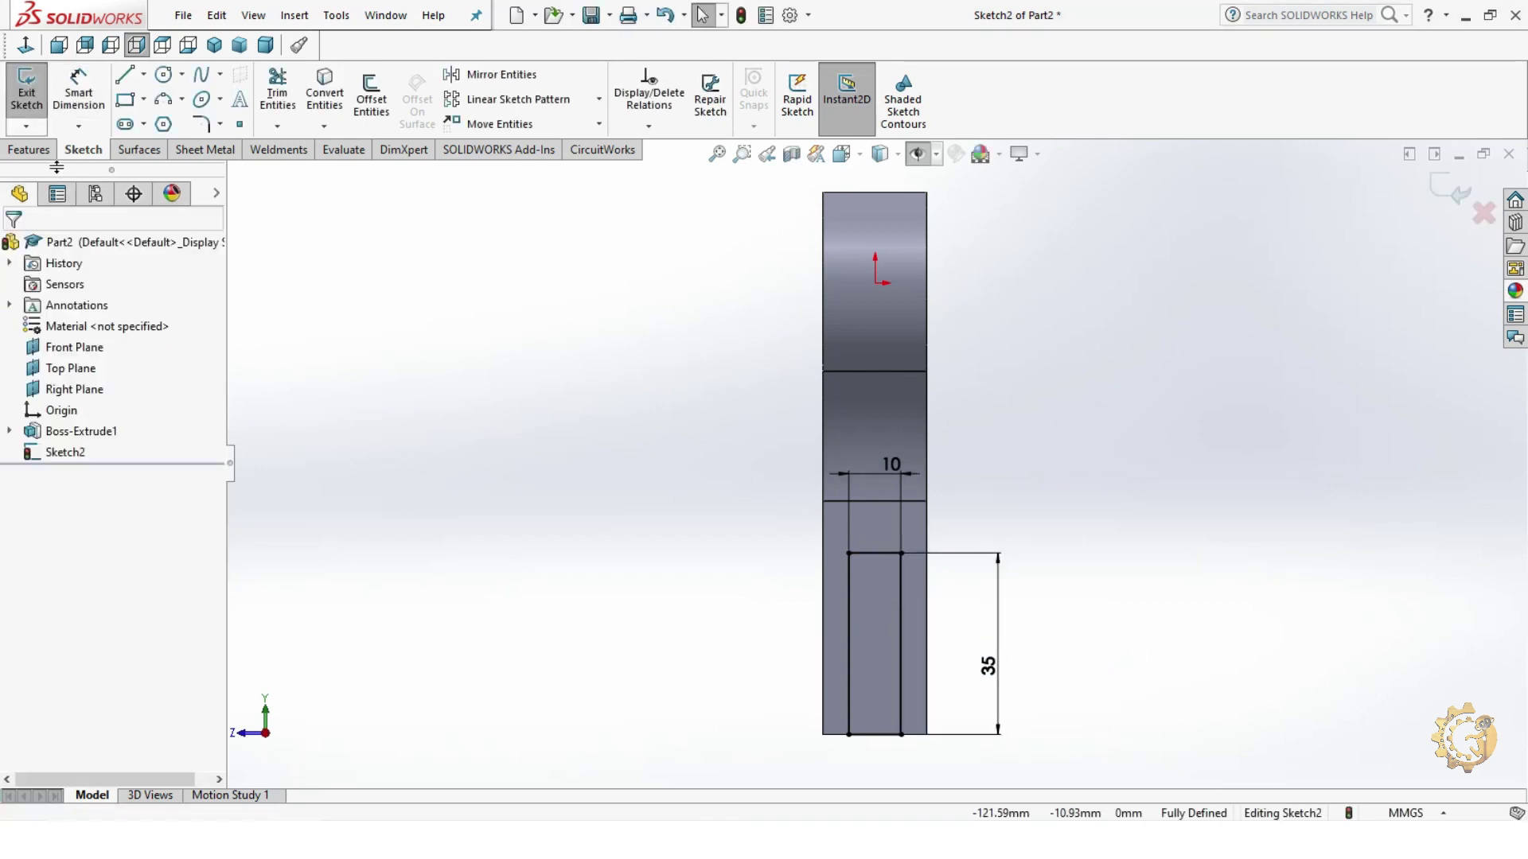
- Extruded-cut the rectangle 20 mm blind into the stem
left_click(40, 152)
left_click(284, 94)
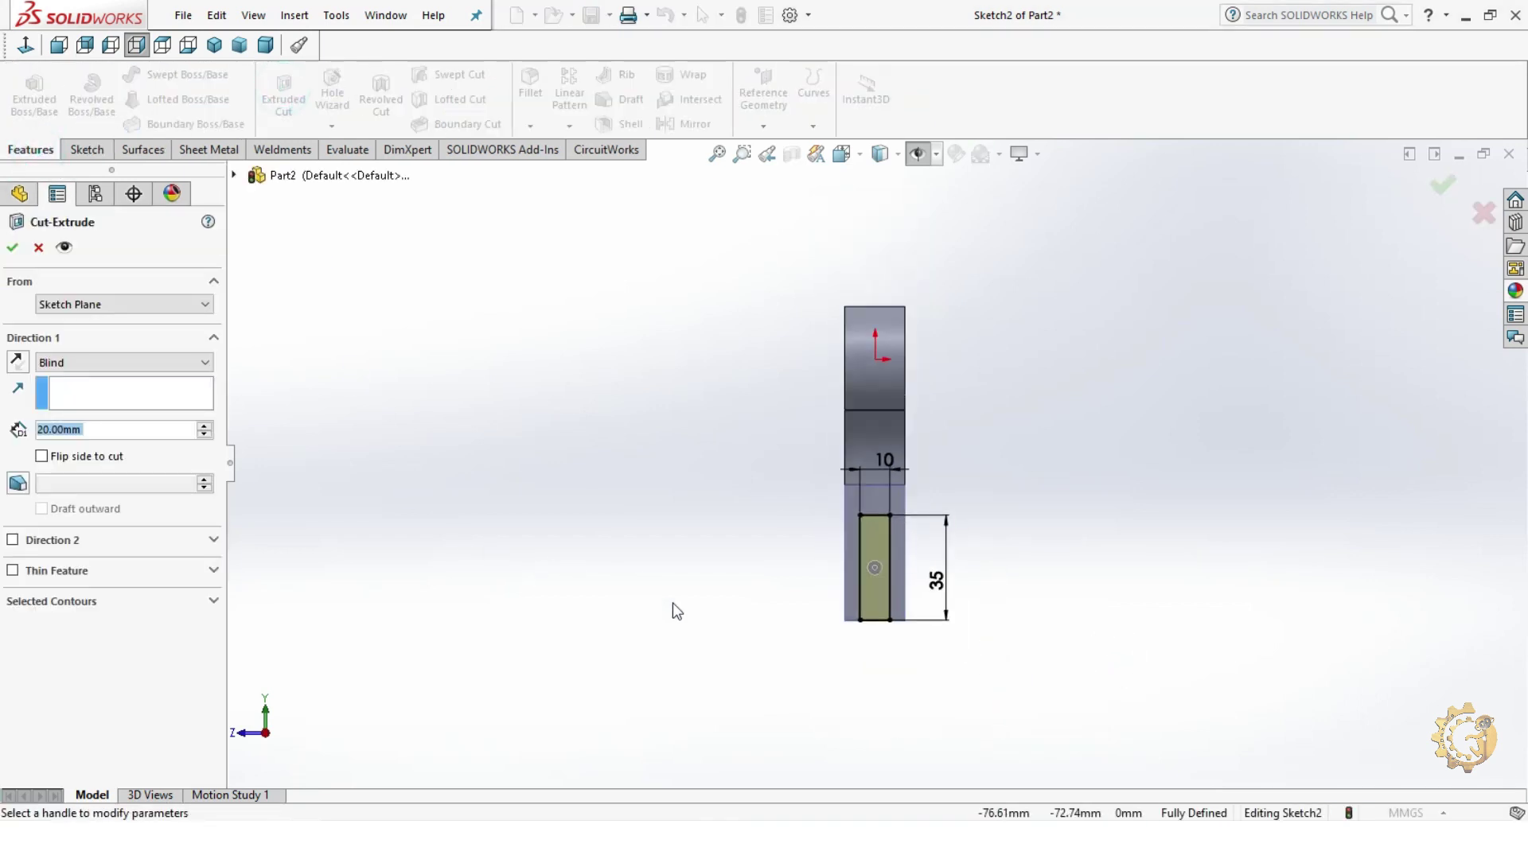
left_click(11, 248)
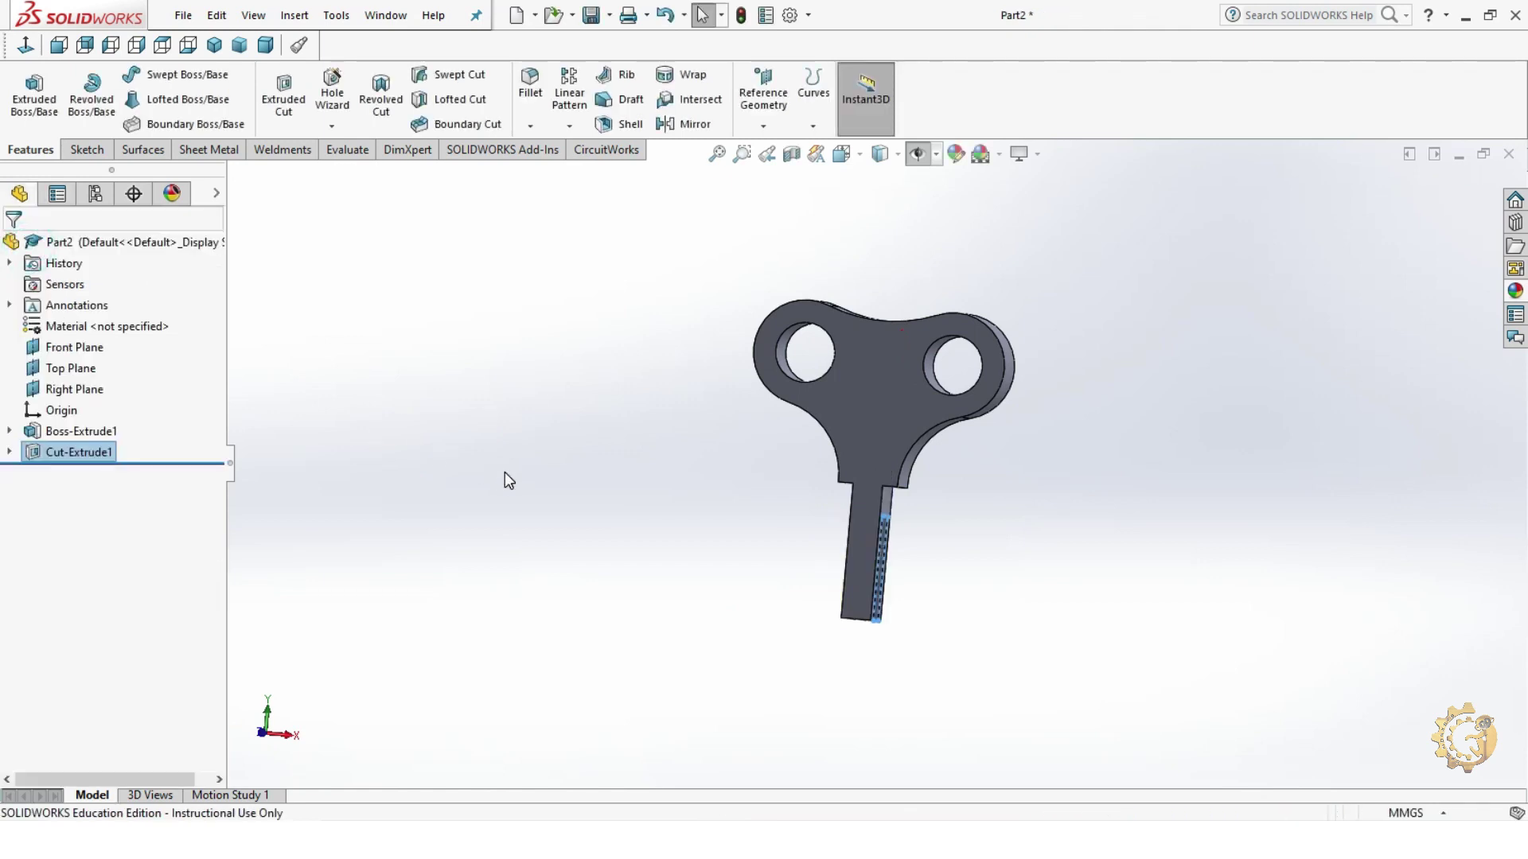
- Apply the Plain White scene, switch to isometric view, and play Motion Study 1
left_click(998, 153)
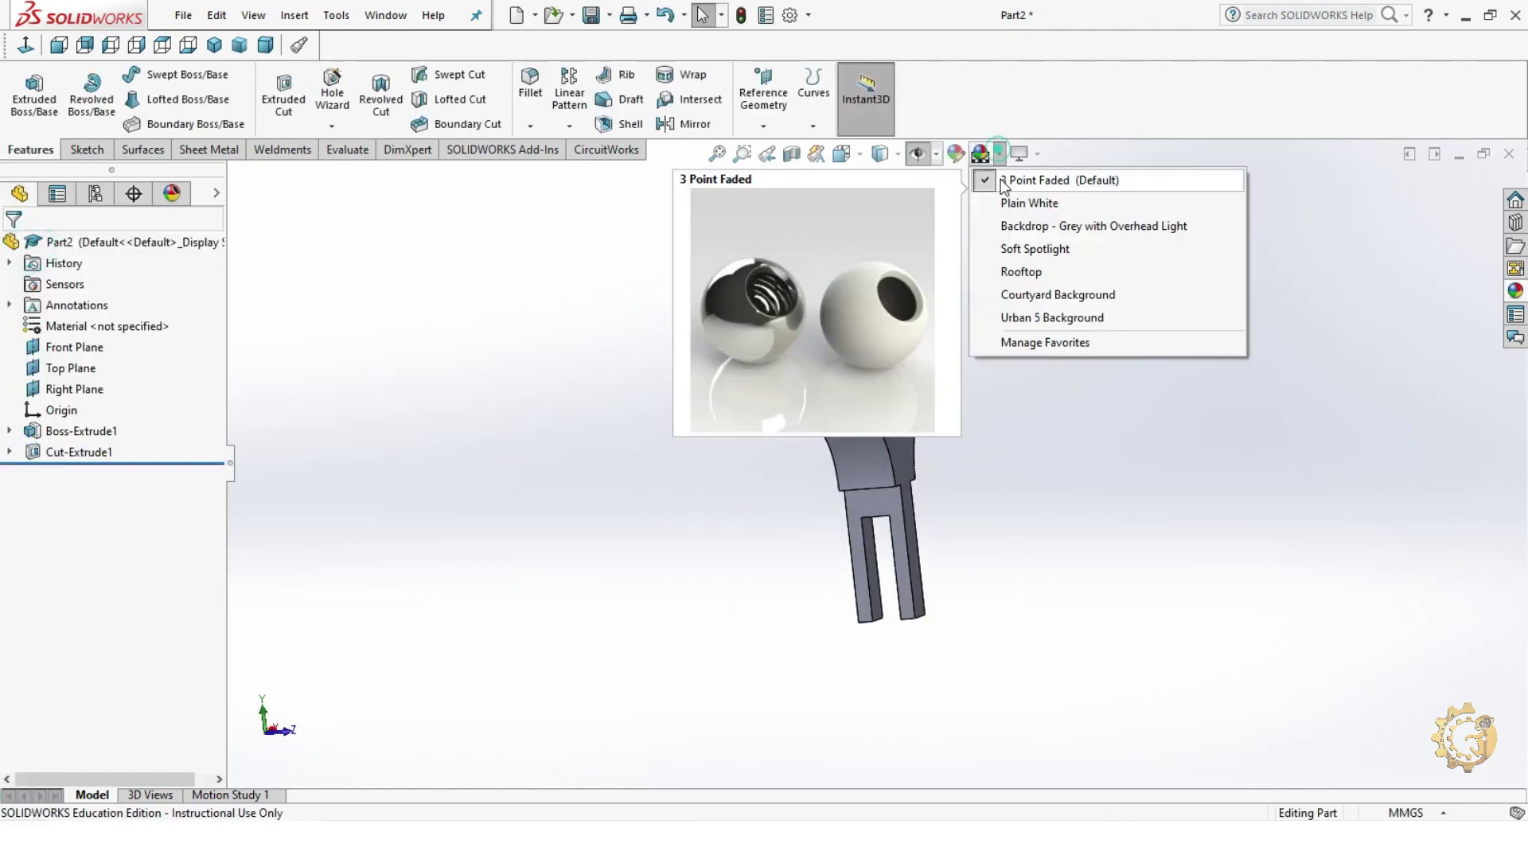
left_click(1015, 203)
left_click(214, 45)
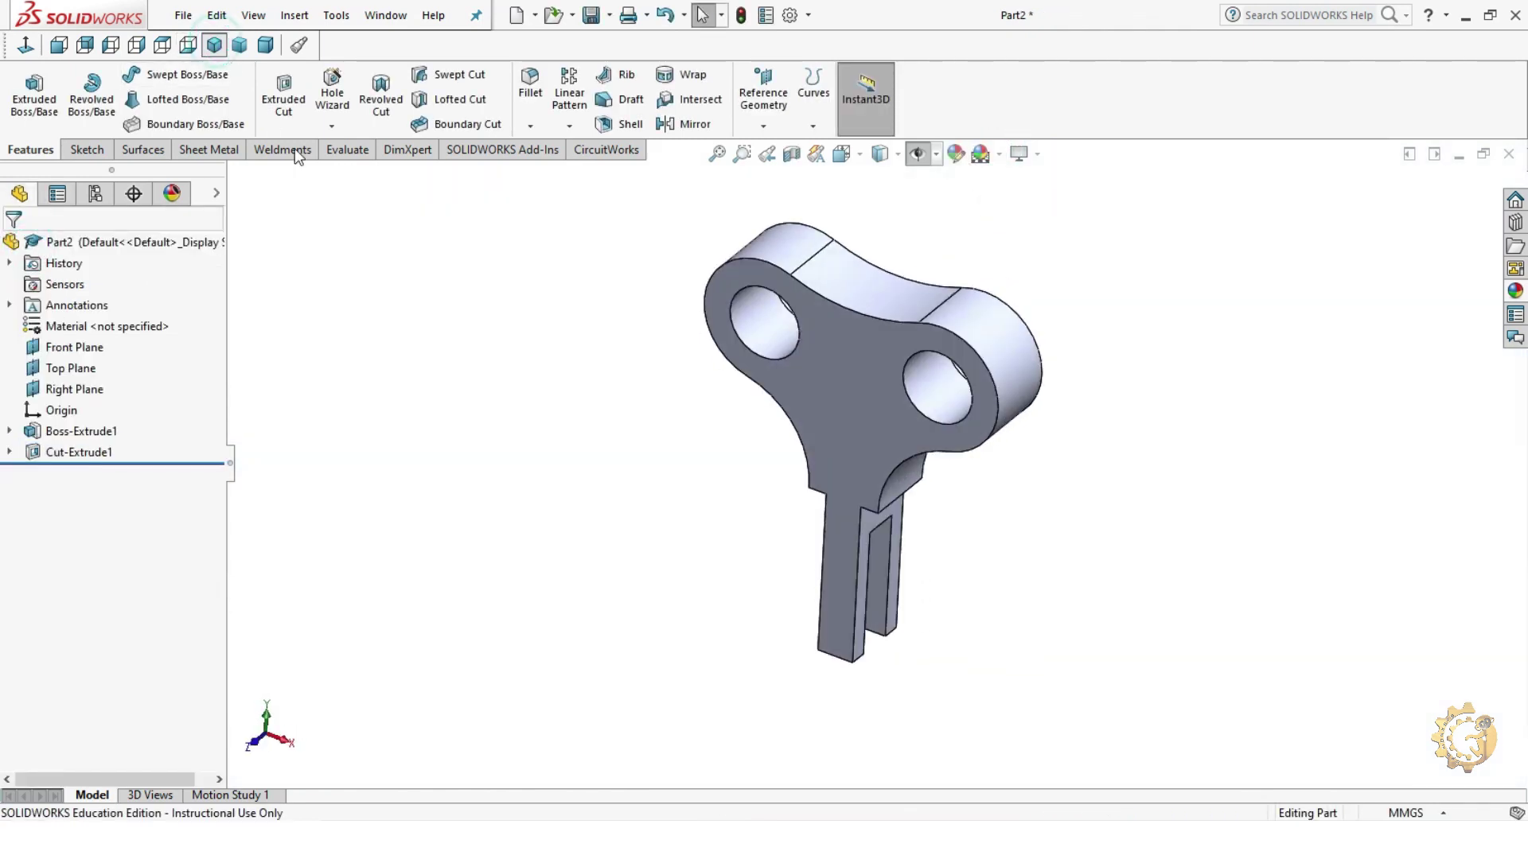
left_click(231, 795)
left_click(67, 777)
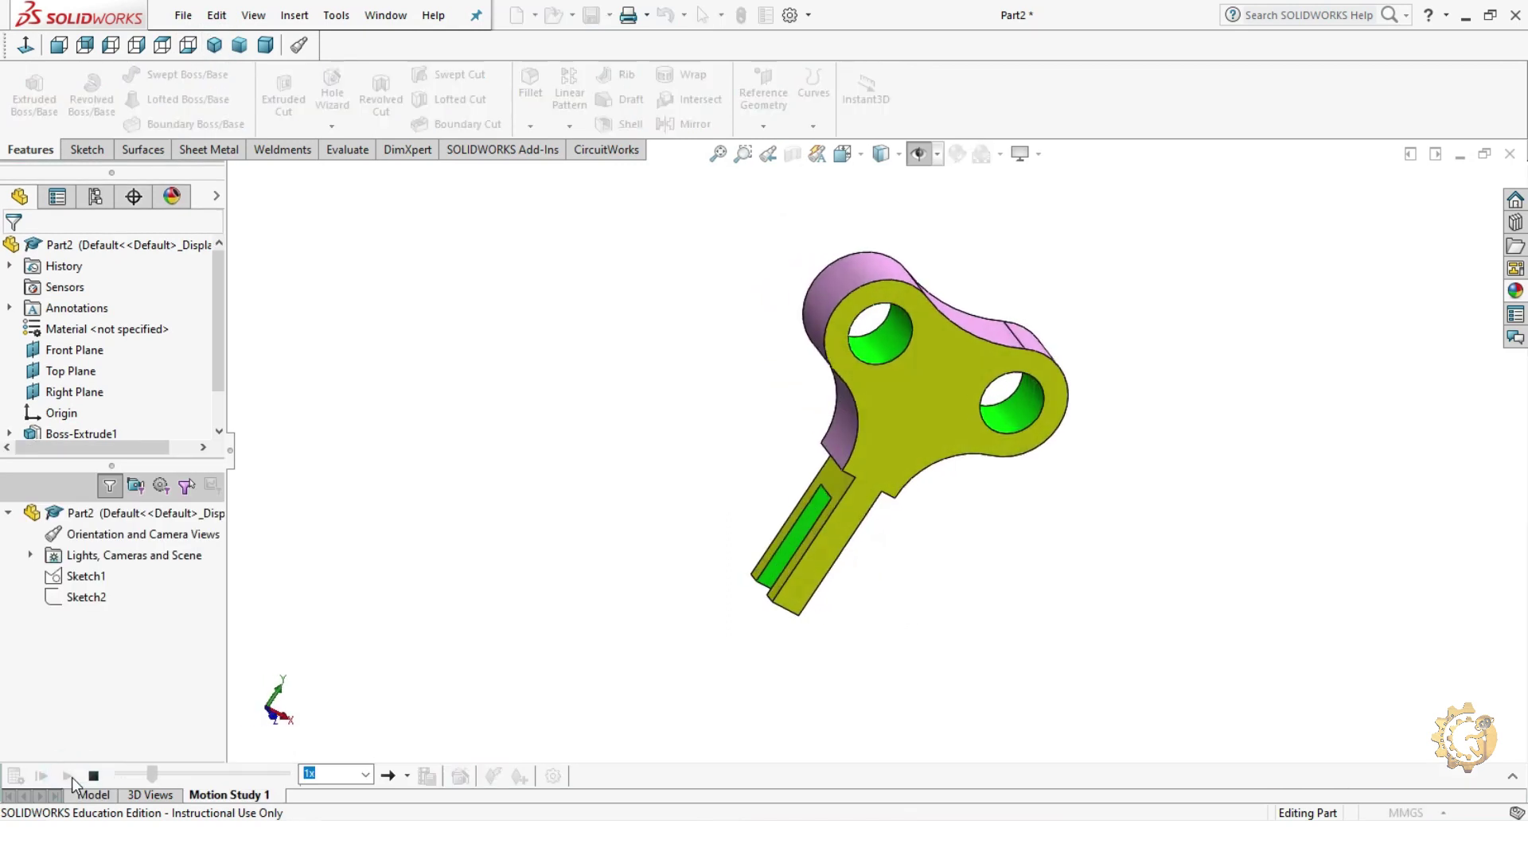